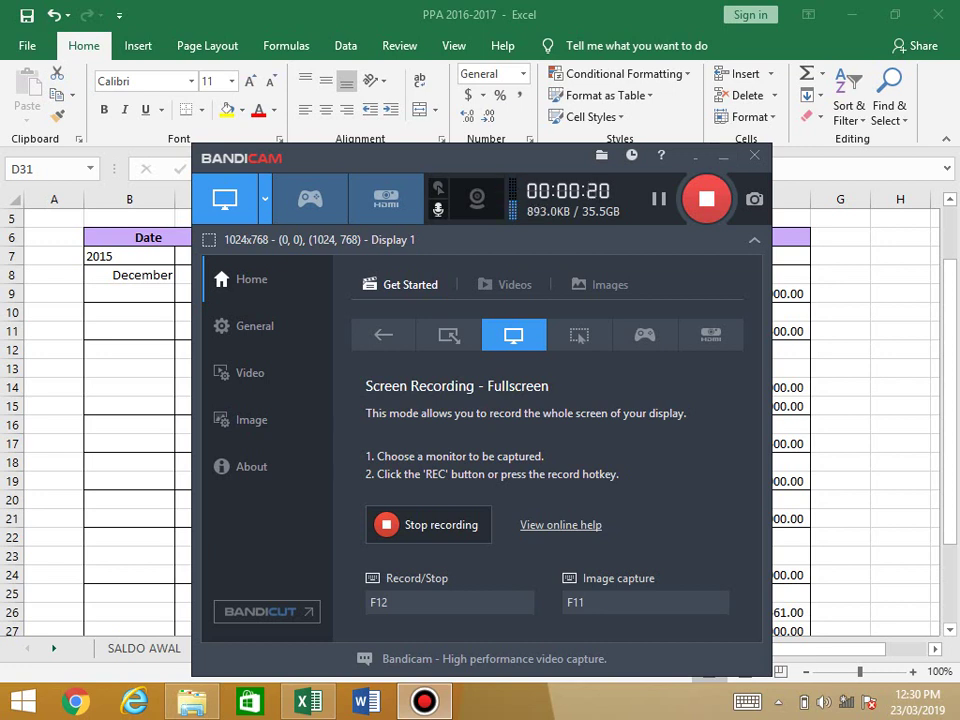
Switch to the PPA 2016-2017 workbook in Excel and select cell G6 beside the Credit header on the JURNAL PENYESUAIAN sheet
key(alt+Tab)
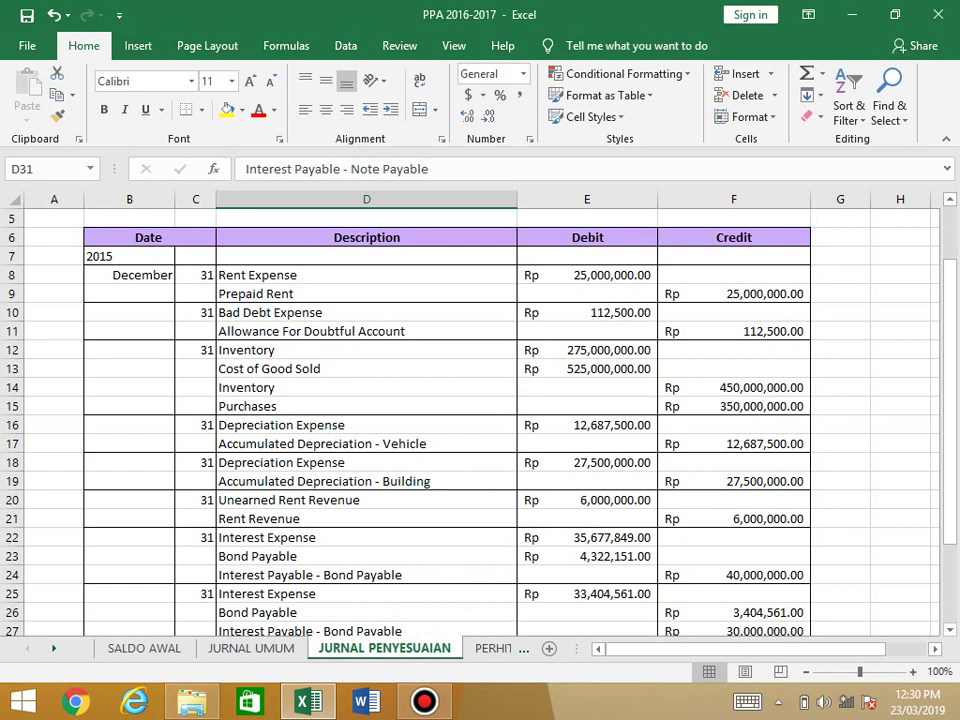
click(366, 293)
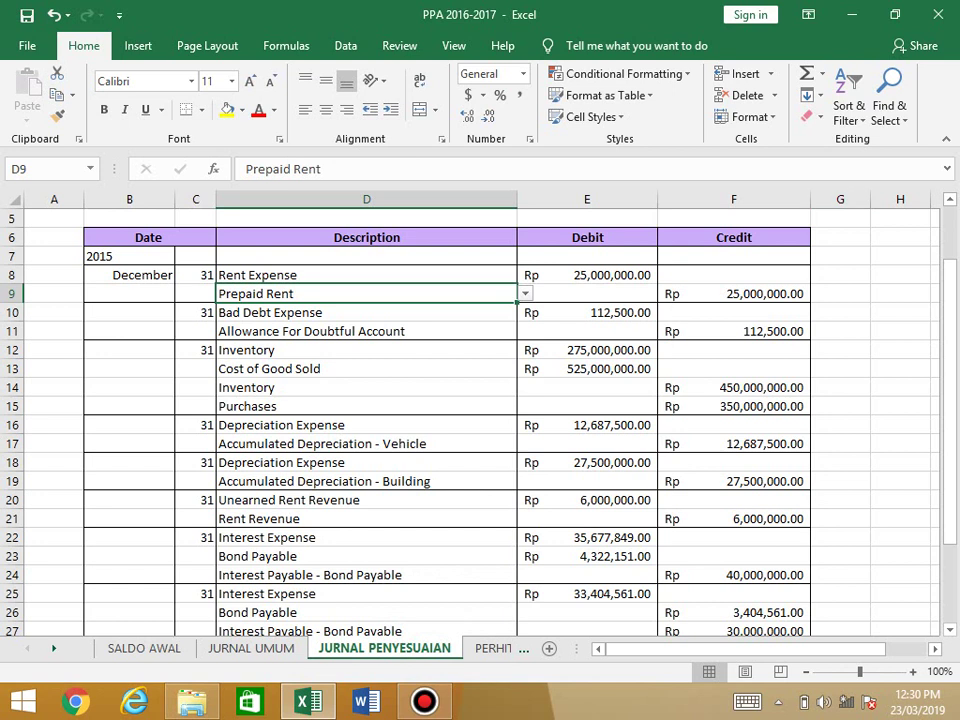
click(840, 237)
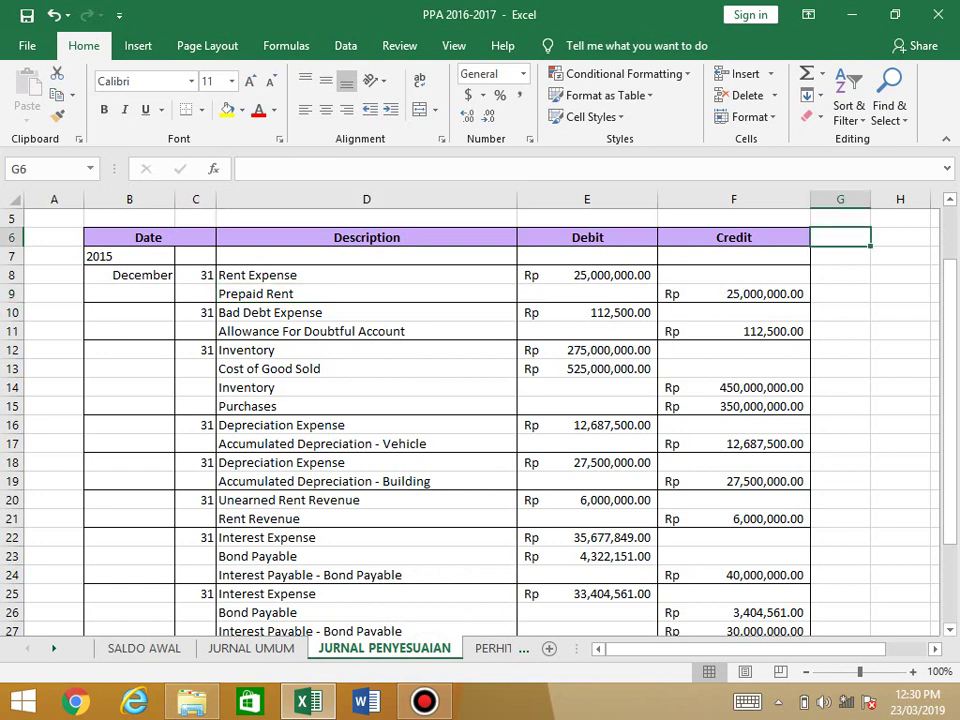
key(Down)
text(v)
key(Return)
key(Down)
key(Down)
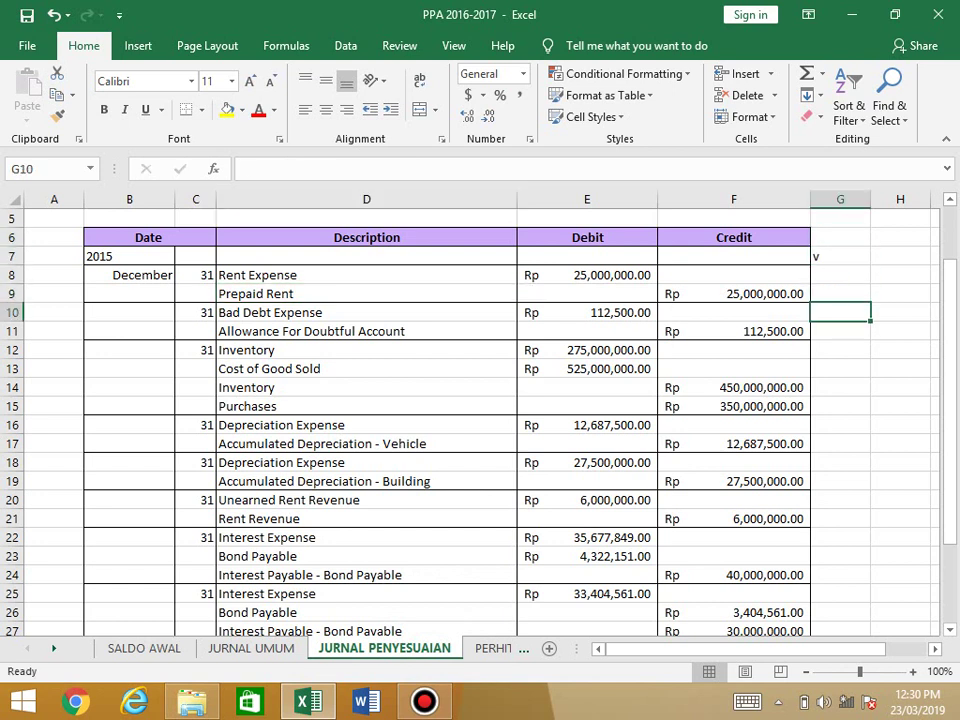
key(Up)
key(Up)
key(Up)
key(Delete)
Mark the Rent Expense, Bad Debt Expense and Inventory adjusting entries with "v" in cells G8, G10 and G12
key(Down)
text(v)
key(Return)
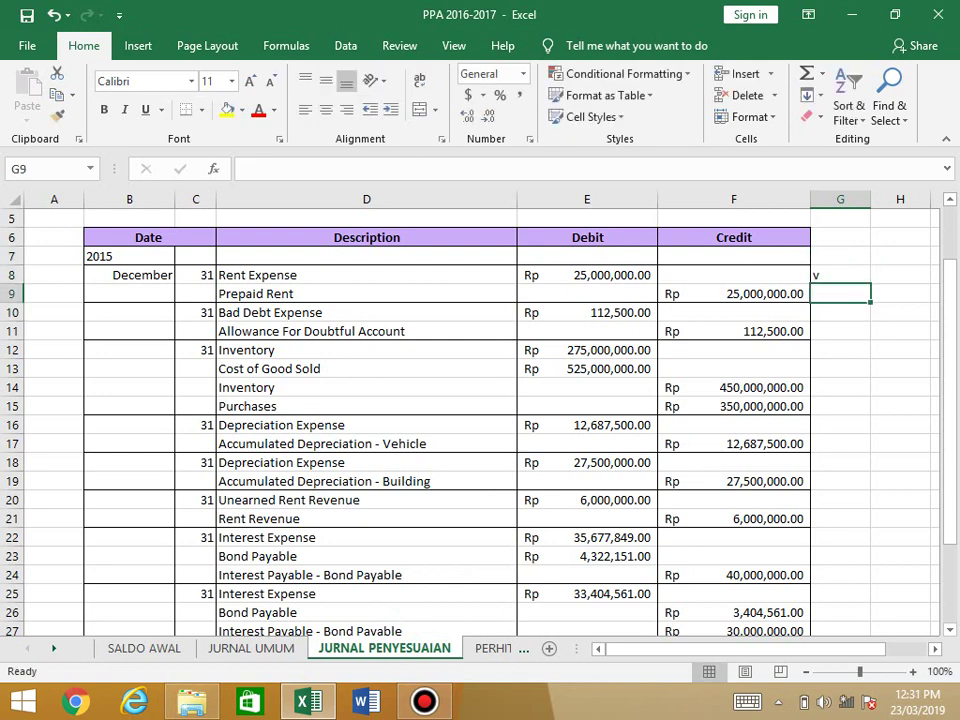
key(Down)
key(Down)
key(Up)
text(v)
key(Return)
key(Down)
text(v)
key(Return)
key(Down)
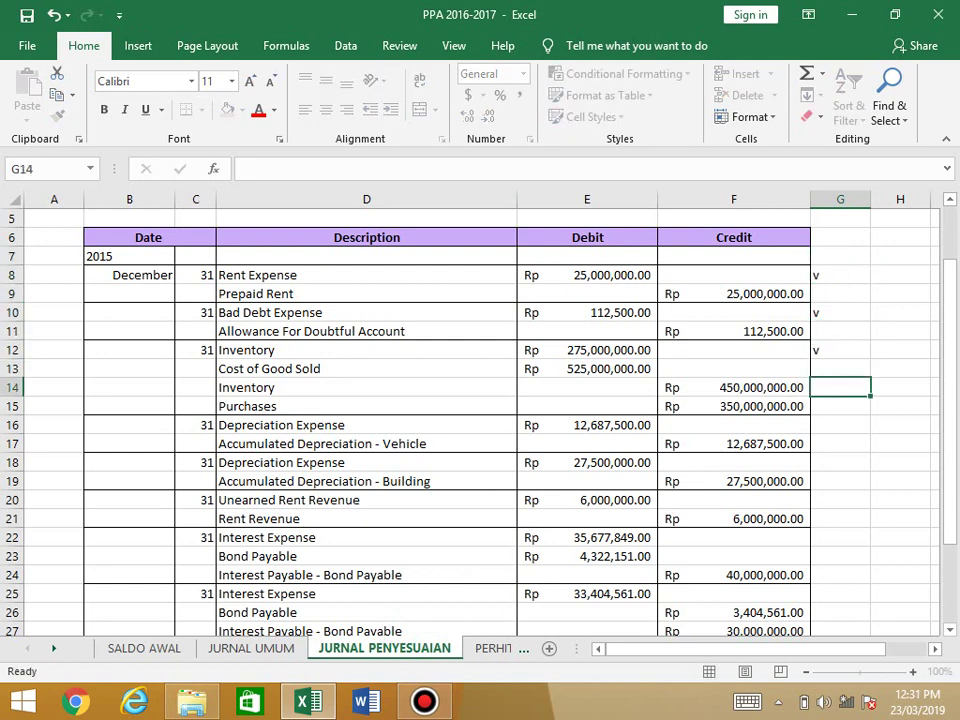
Enter "v" in G16, G18, G20 and G22 to mark both depreciation entries, Unearned Rent Revenue and the first Interest Expense entry
key(Down)
key(Down)
key(Down)
key(Up)
text(v)
key(Return)
key(Down)
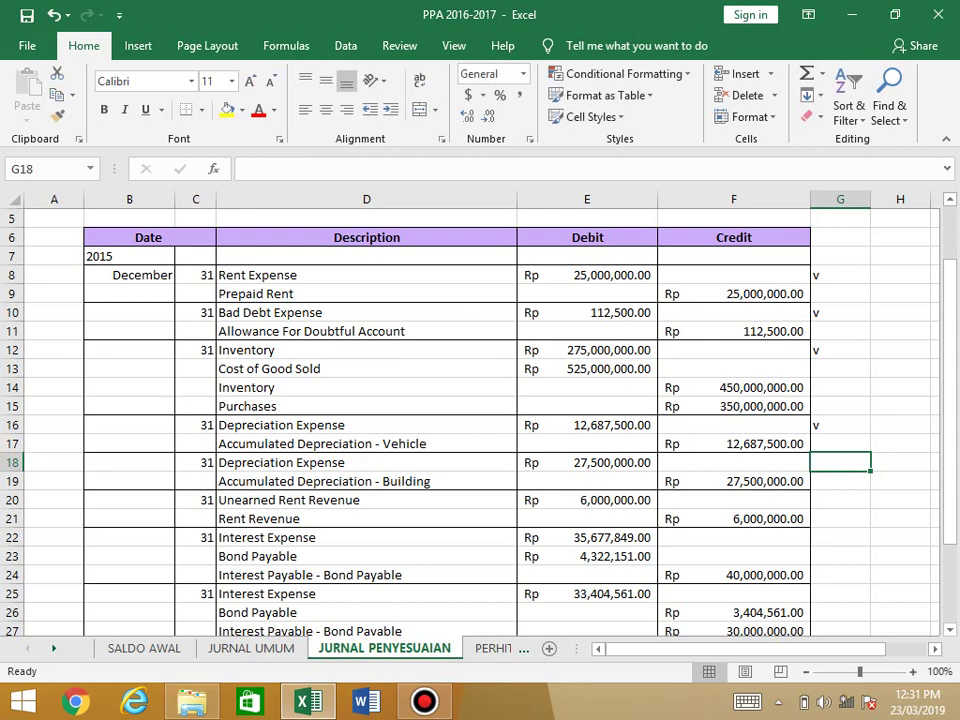
text(v)
key(Return)
key(Down)
text(v)
key(Return)
key(Down)
text(v)
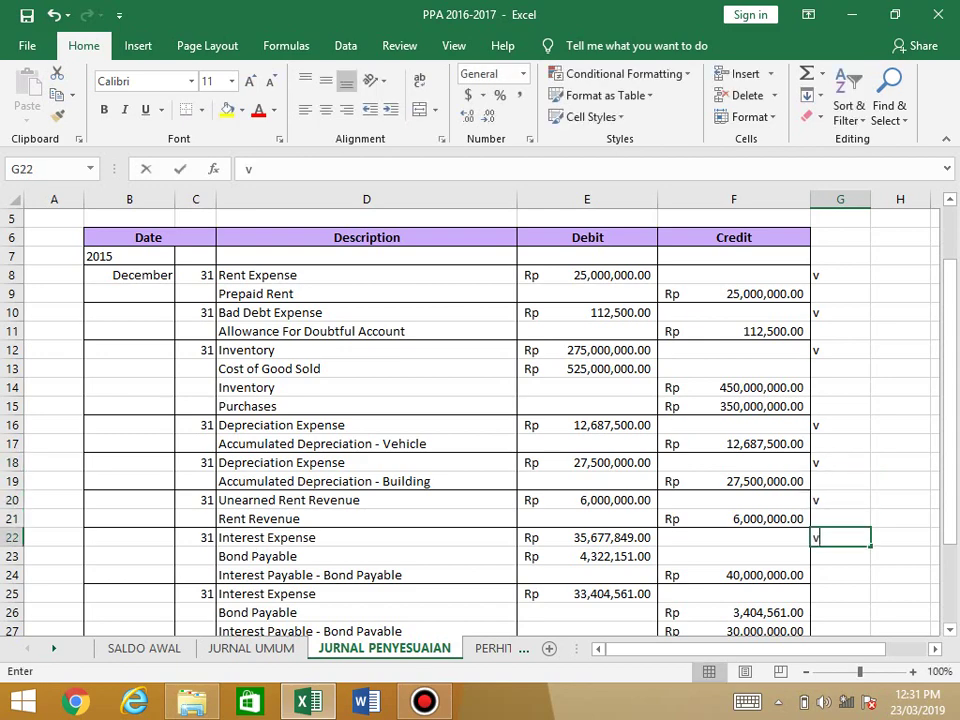
key(Return)
Enter "v" in G25, G28 and G30 to mark the second bond interest, Mortagage Payable and note interest entries
key(Down)
key(Down)
key(Down)
key(Up)
text(v)
key(Return)
key(Down)
key(Down)
key(Down)
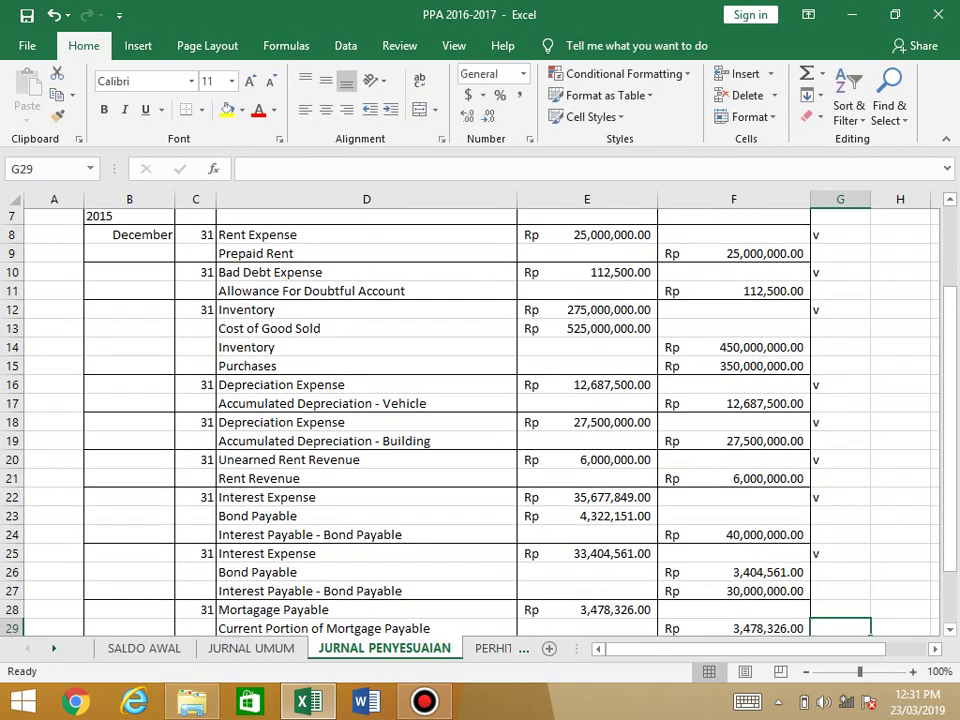
key(Up)
text(v)
key(Return)
key(Down)
text(v)
key(Return)
Review the check marks beside the adjusting entries from the totals row up to the sheet title
key(Down)
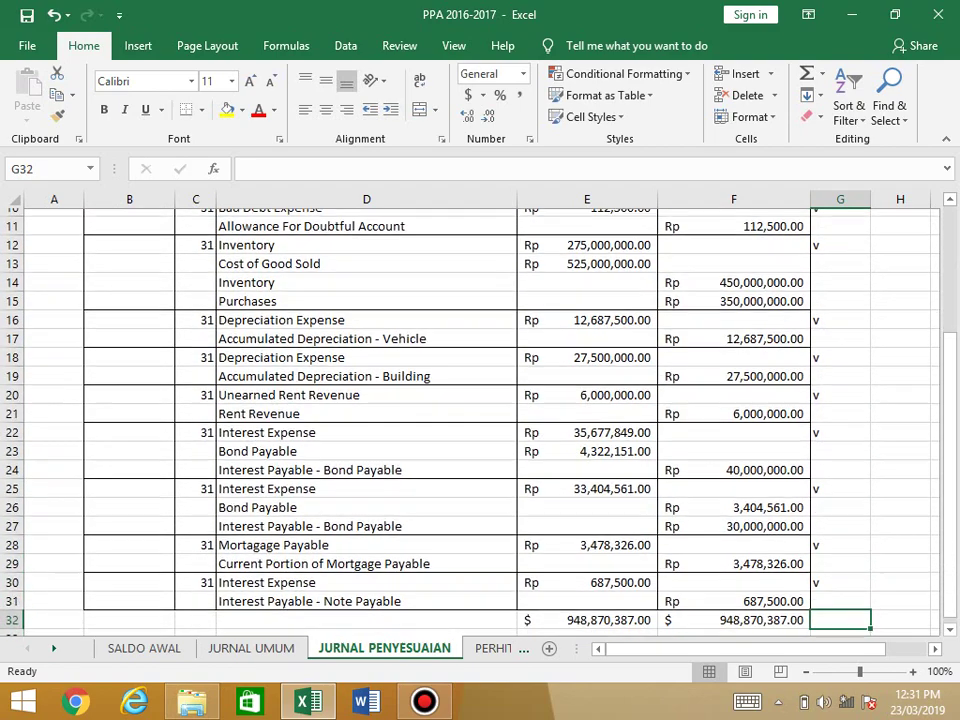
key(Down)
key(Up)
key(Up)
key(Up)
key(Up)
key(Up)
key(Up)
key(Up)
key(Up)
key(Up)
key(Up)
key(Up)
key(Up)
key(Up)
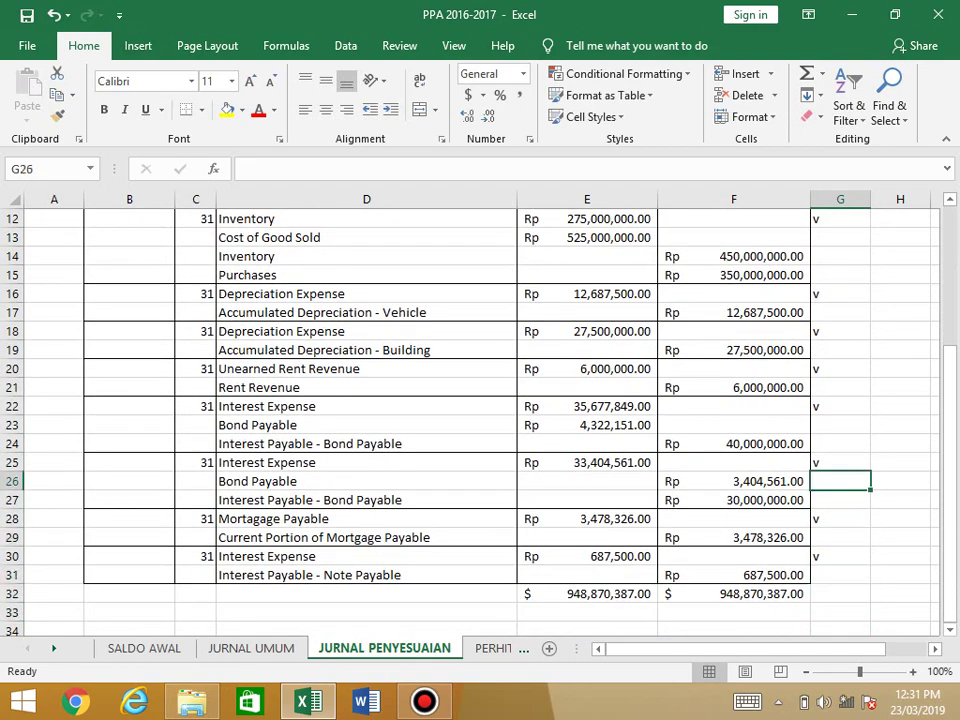
key(Up)
key(Up)
key(Up)
key(Up)
key(Up)
key(Up)
key(Up)
key(Up)
key(Up)
key(Up)
key(Up)
key(Up)
key(Up)
key(Up)
key(Up)
key(Up)
key(Up)
key(Up)
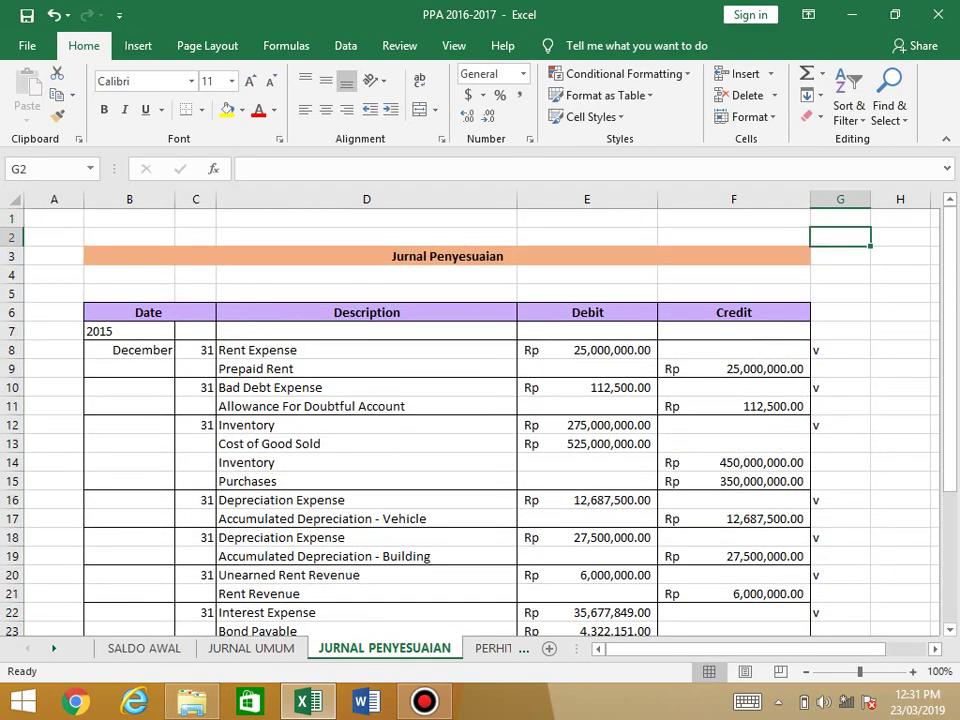
Look through the marked adjusting entries from the sheet title down to the debit and credit totals
key(Down)
key(Down)
key(Down)
key(Down)
key(Down)
key(Down)
key(Down)
key(Down)
key(Down)
key(Down)
key(Down)
key(Down)
key(Down)
key(Down)
key(Down)
key(Down)
key(Down)
key(Down)
key(Down)
key(Down)
key(Down)
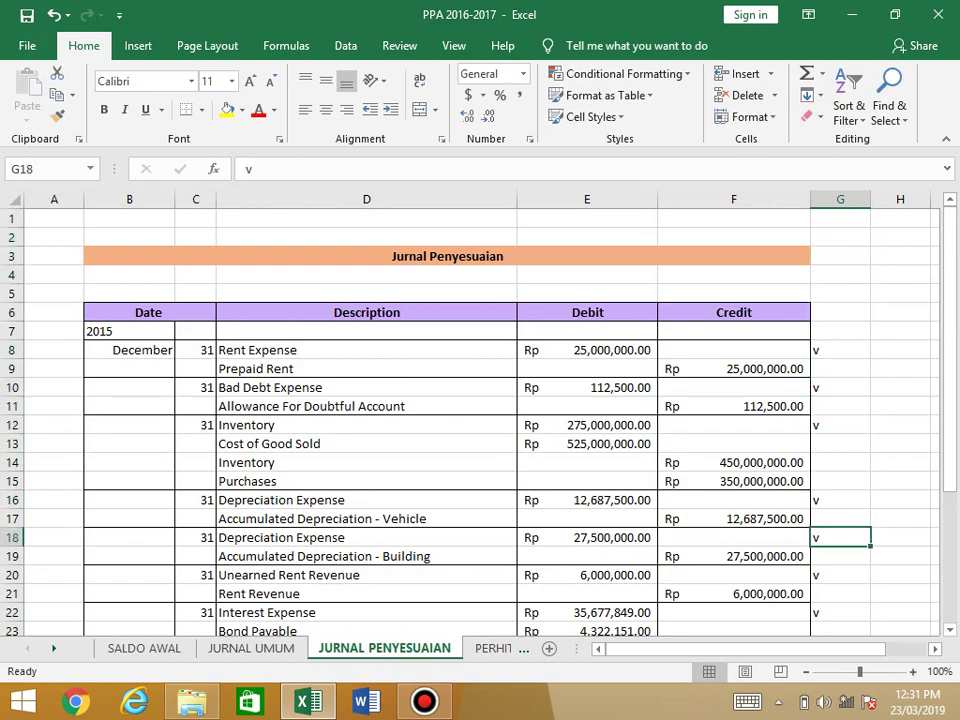
key(Down)
key(Down)
key(Down)
key(Down)
key(Down)
key(Down)
key(Down)
key(Down)
key(Down)
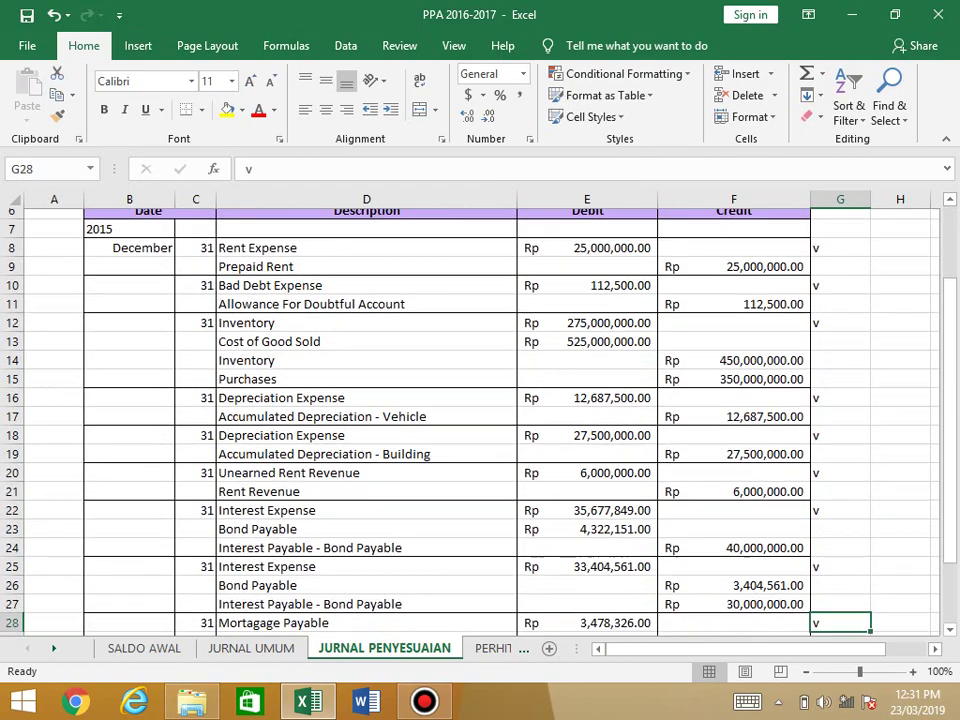
key(Down)
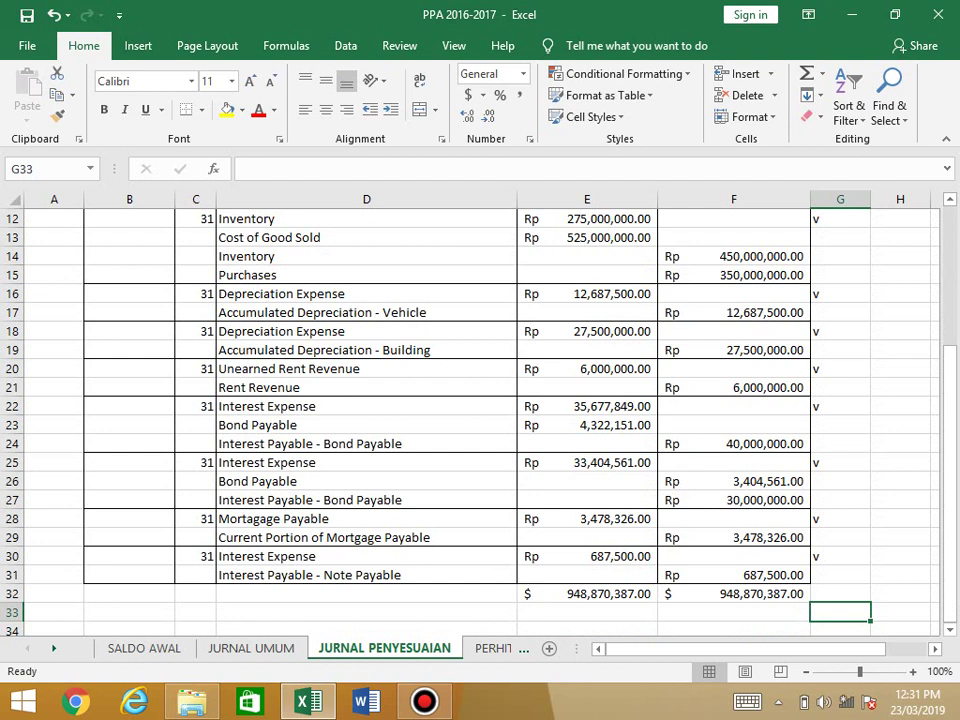
key(Up)
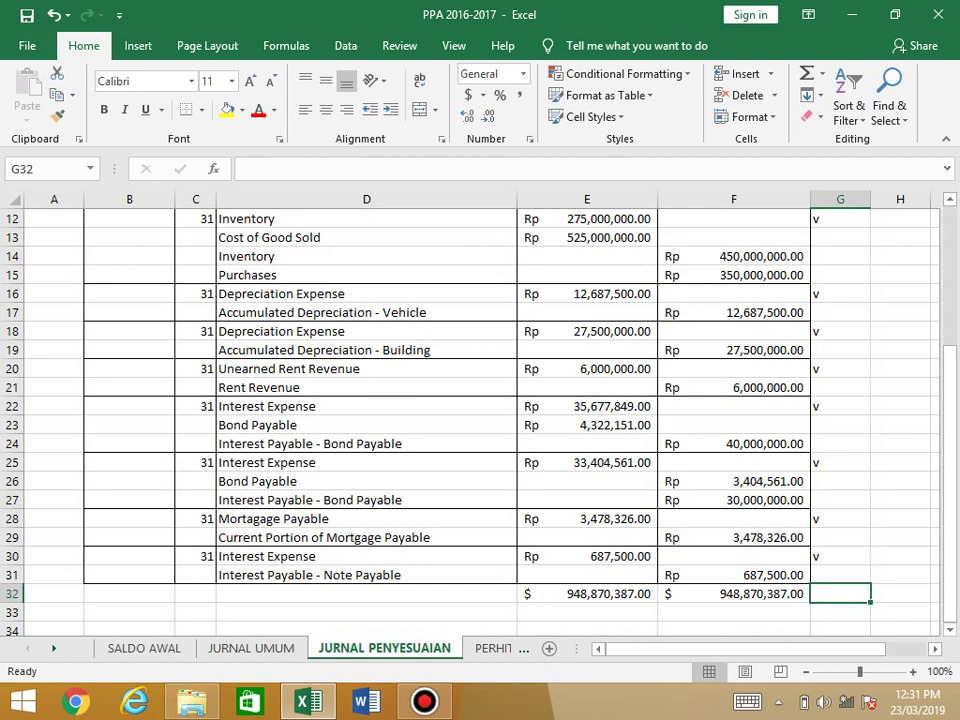
Examine the Debit column of the adjusting journal from the Interest Payable - Note Payable row up to the header
click(840, 575)
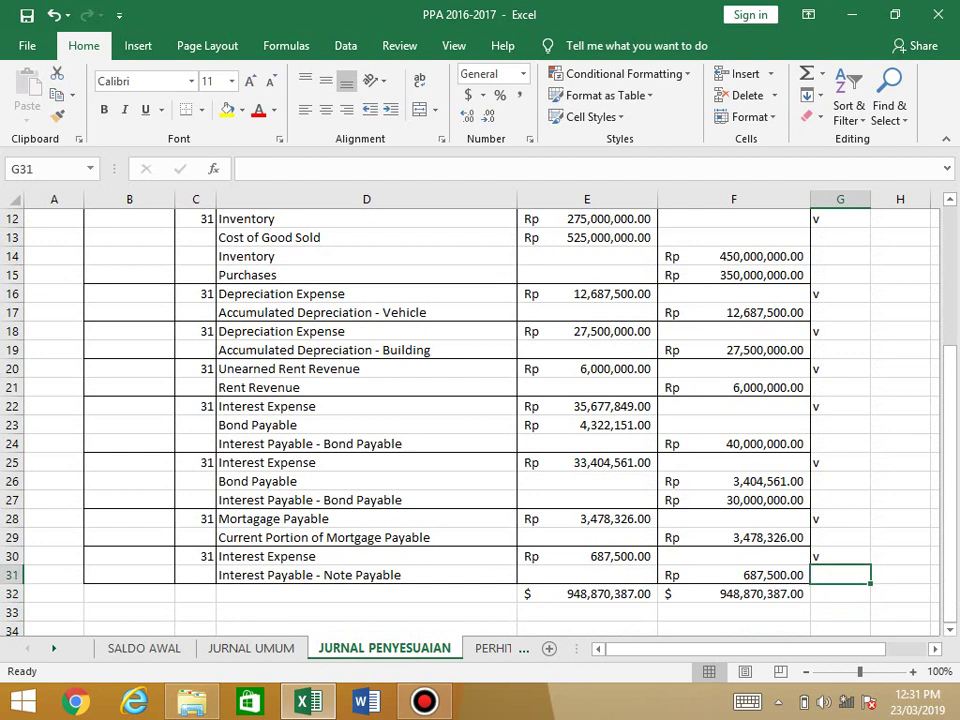
click(734, 575)
click(587, 575)
key(Up)
key(Up)
key(Up)
key(Up)
key(Up)
key(Up)
key(Up)
key(Up)
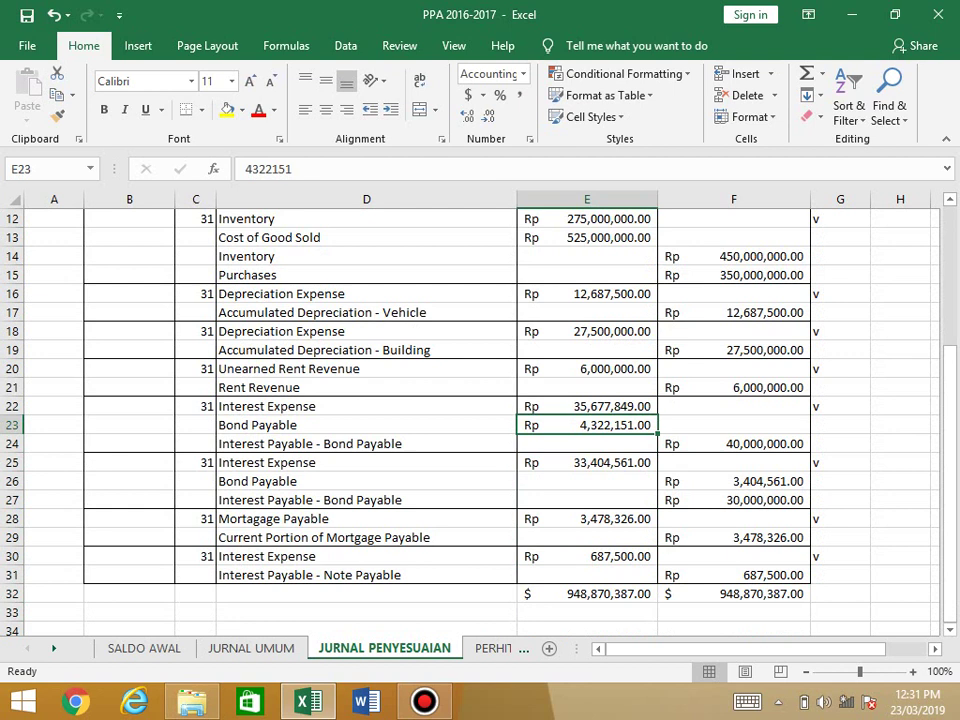
key(Up)
key(Up)
key(Up)
key(Up)
key(Up)
key(Up)
key(Up)
key(Up)
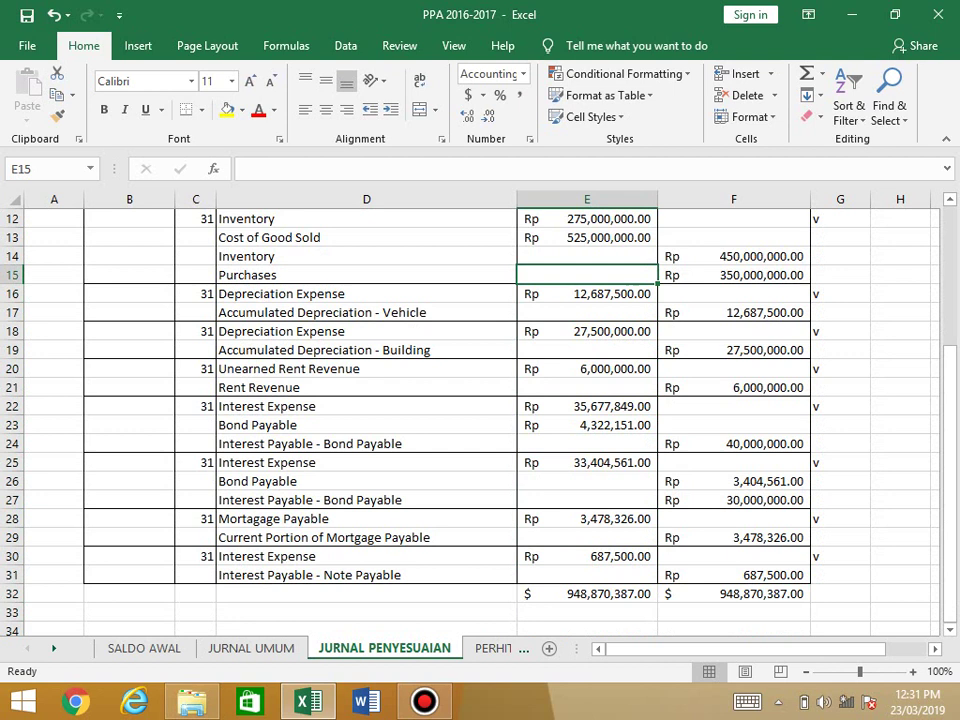
key(Up)
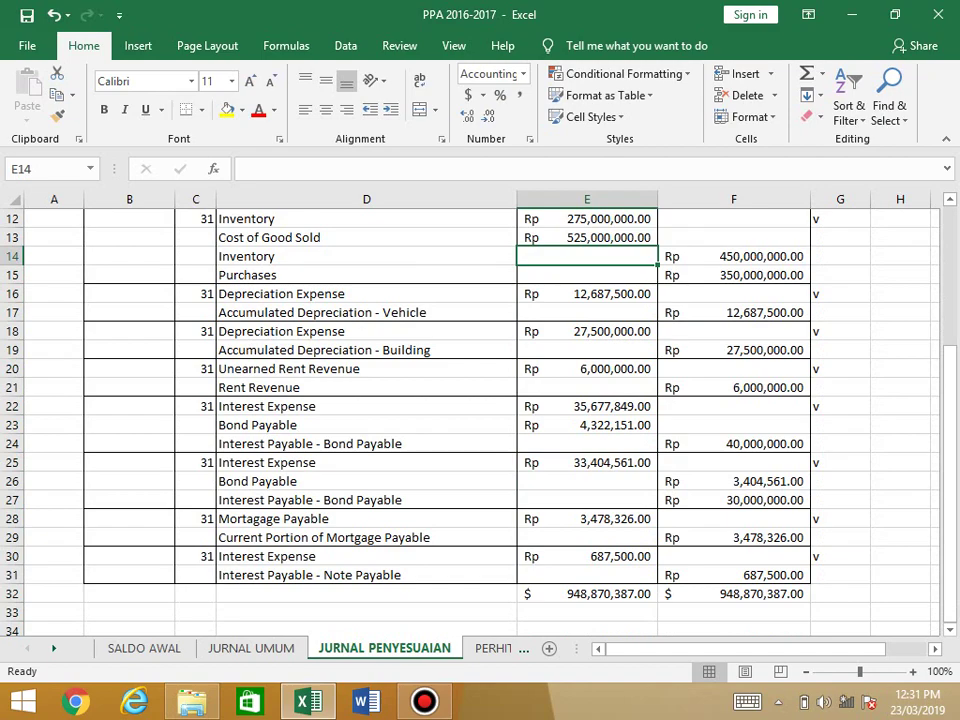
key(Up)
key(Up)
key(Up)
key(Up)
key(Up)
key(Up)
key(Up)
key(Up)
key(Up)
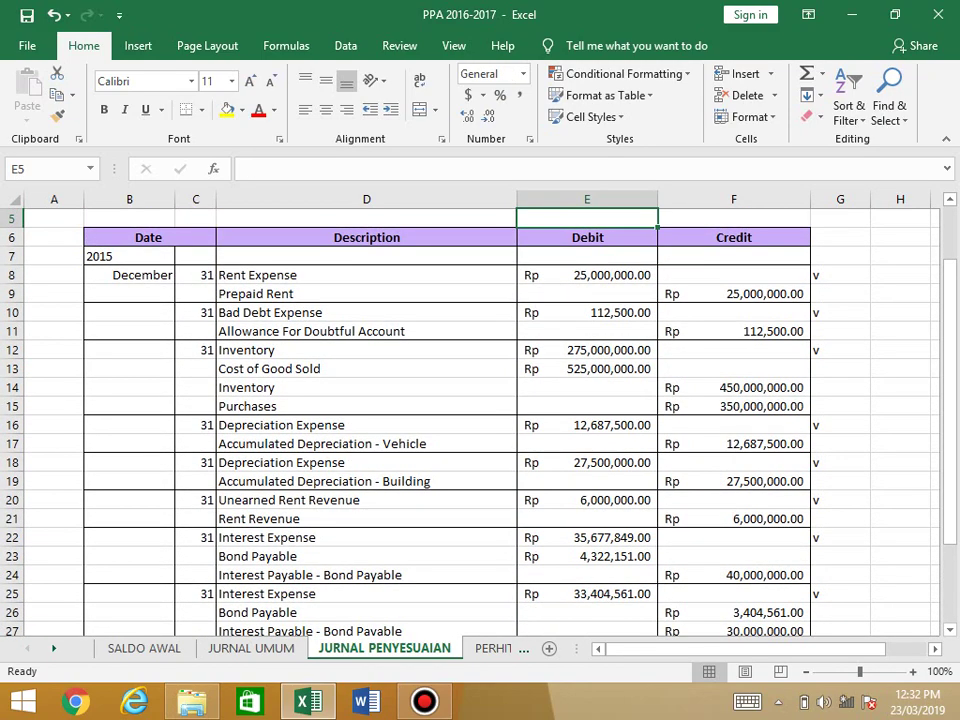
Examine the Prepaid Rent and Bad Debt Expense descriptions in the first two adjusting entries
key(Down)
key(Down)
key(Down)
key(Down)
key(Down)
key(Left)
key(Up)
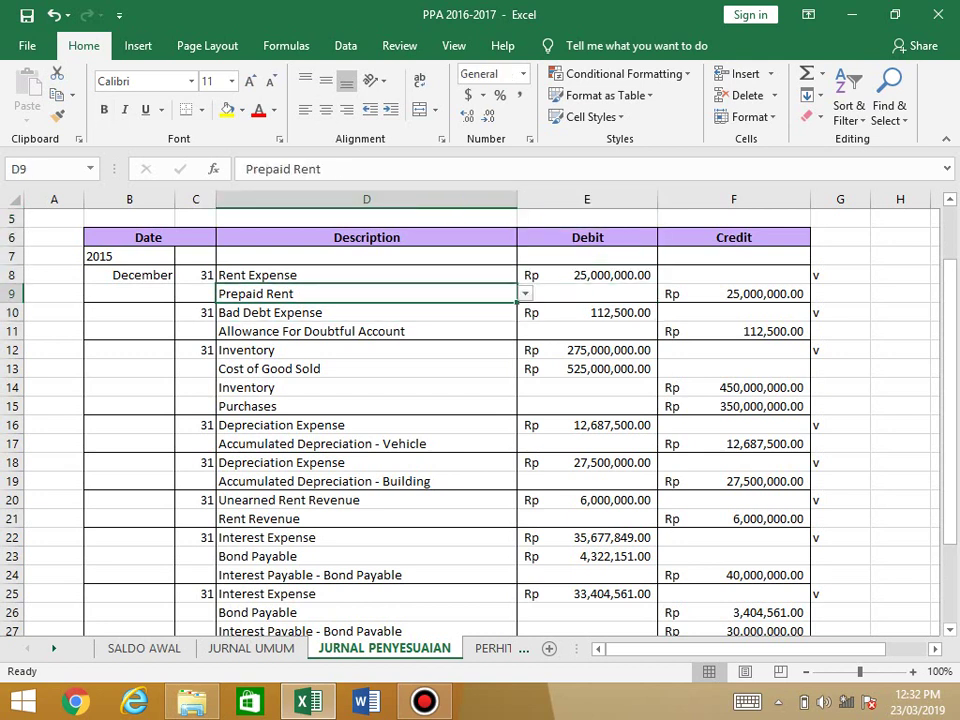
key(Down)
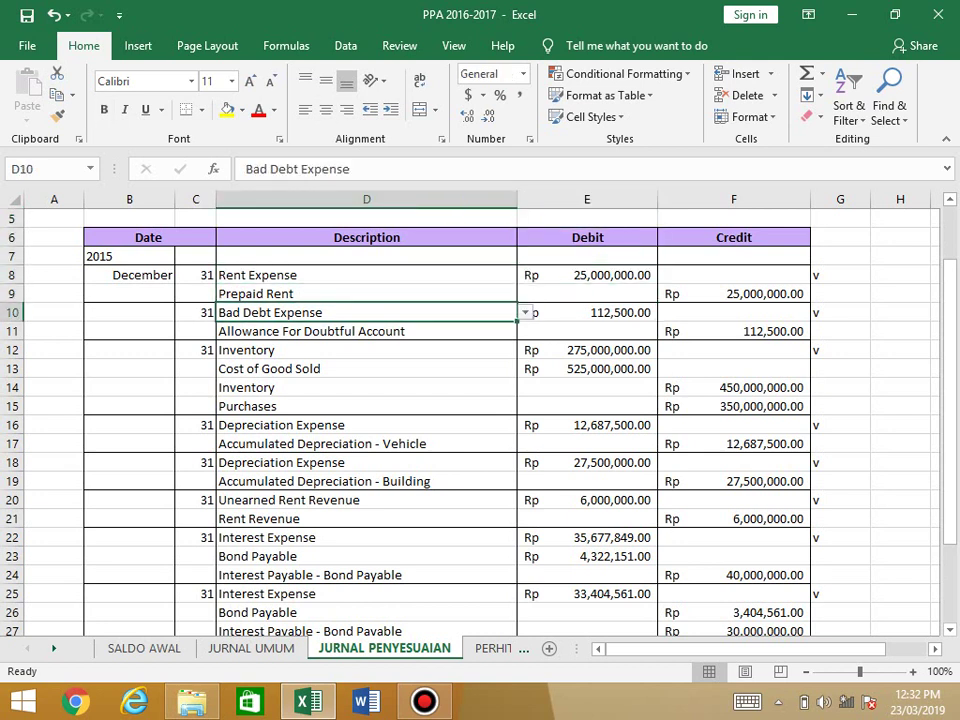
key(Down)
key(Up)
key(Up)
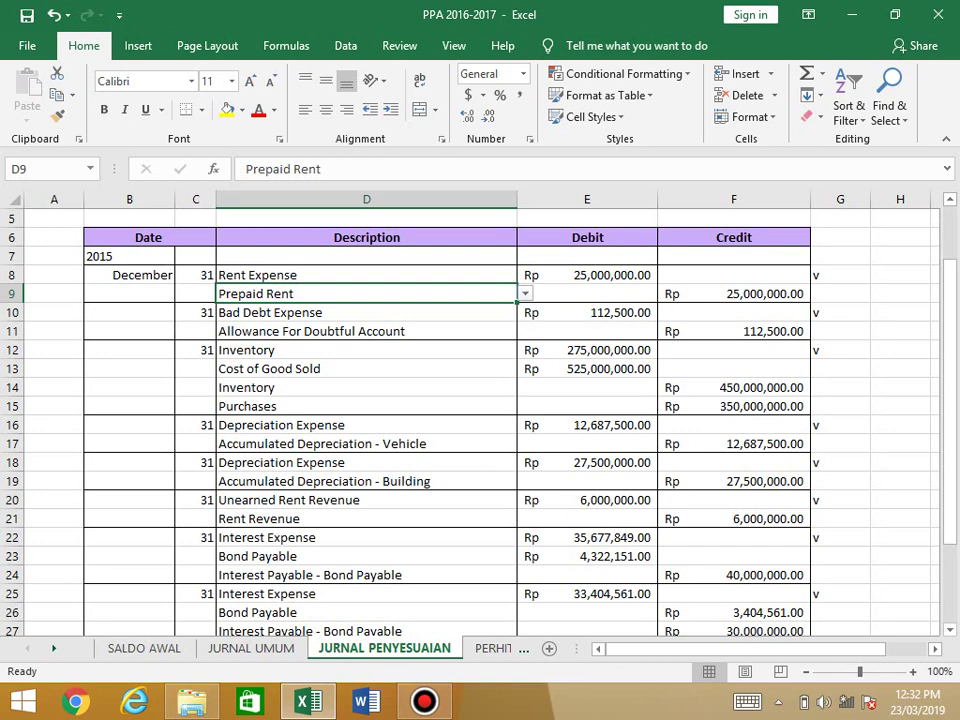
click(300, 312)
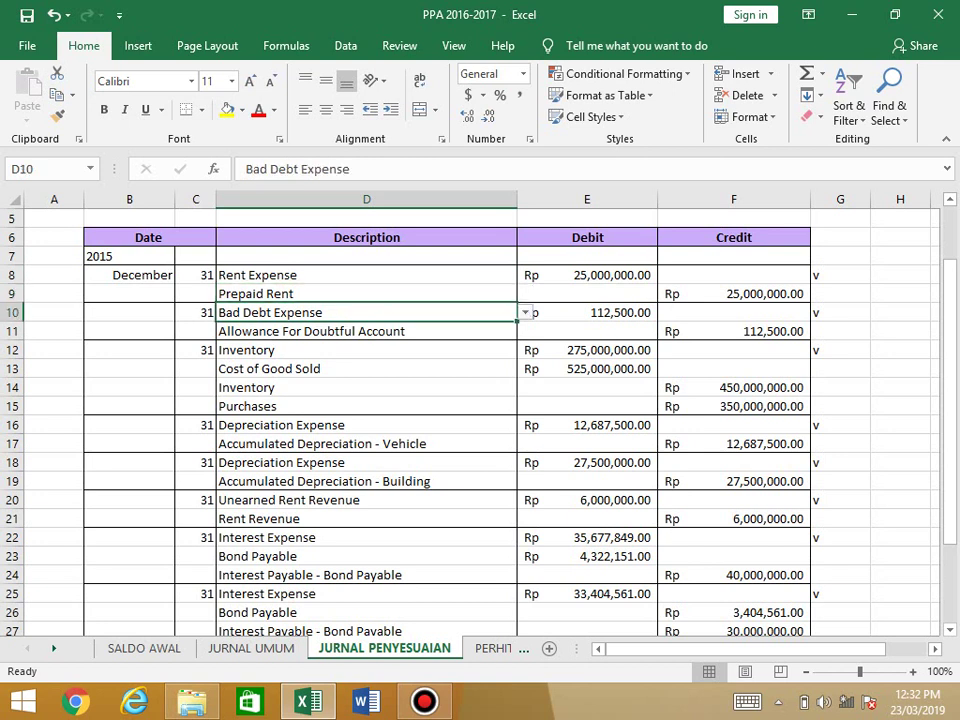
Examine the adjusting entry descriptions from the Inventory row down to the first Bond Payable row
click(300, 350)
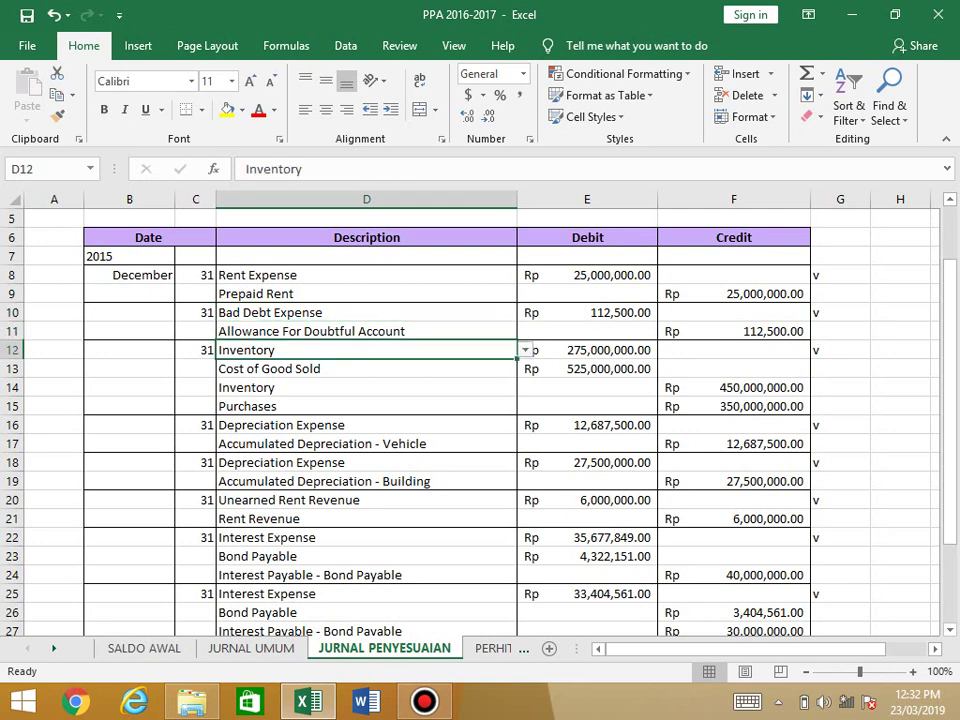
click(300, 368)
click(300, 406)
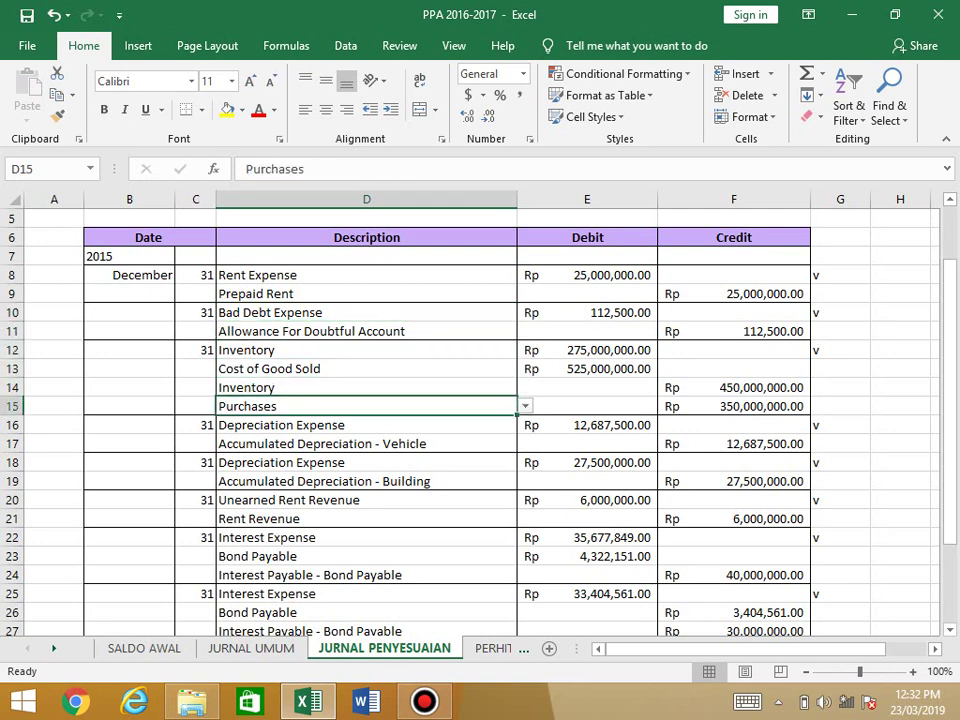
click(300, 425)
click(300, 443)
click(300, 462)
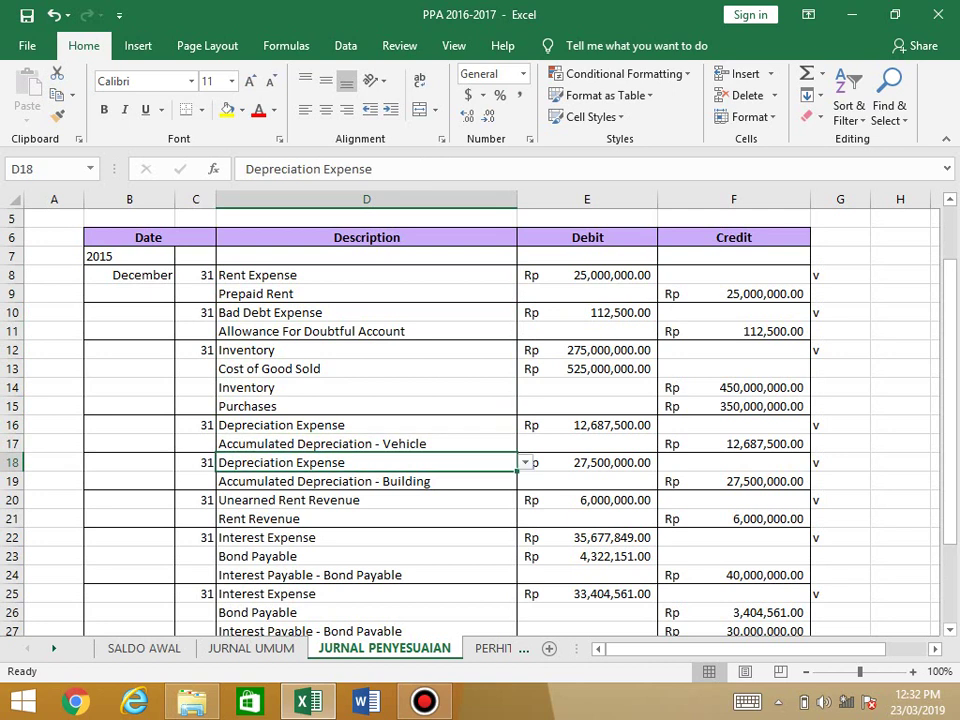
click(300, 500)
click(300, 519)
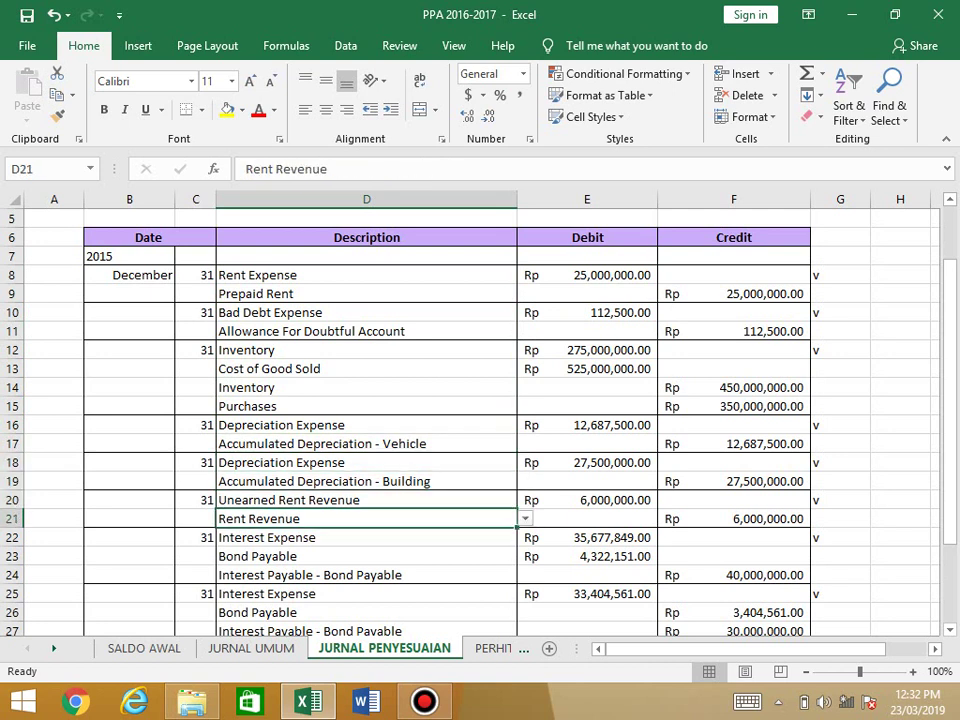
click(300, 537)
click(300, 556)
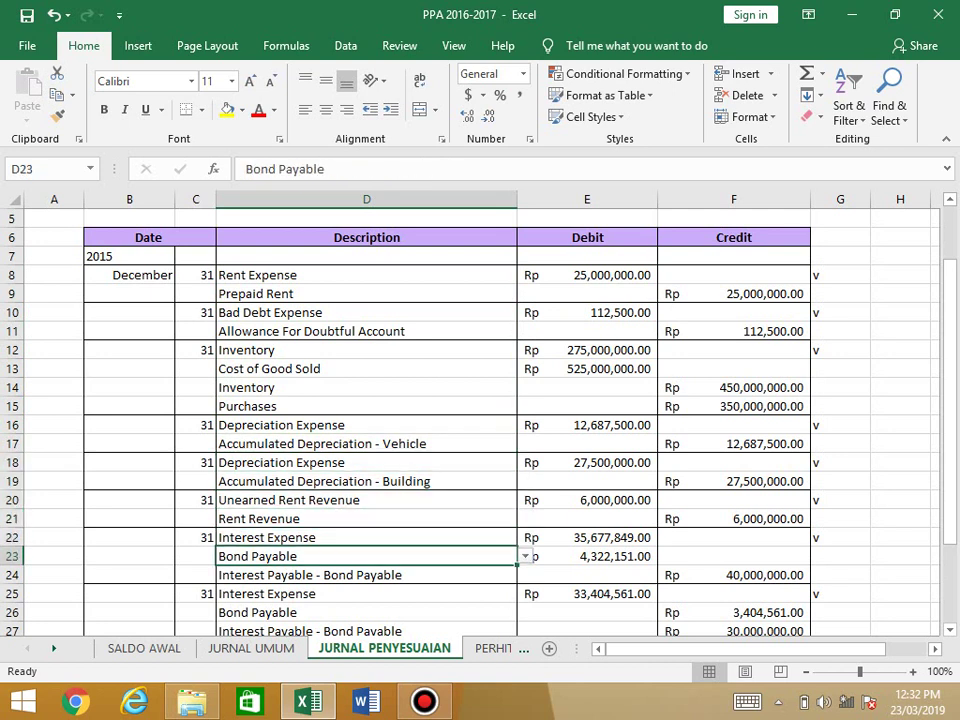
Review the remaining descriptions from the first Interest Payable - Bond Payable row through the mortgage and note payable entries
key(Down)
key(Down)
key(Down)
key(Down)
key(Down)
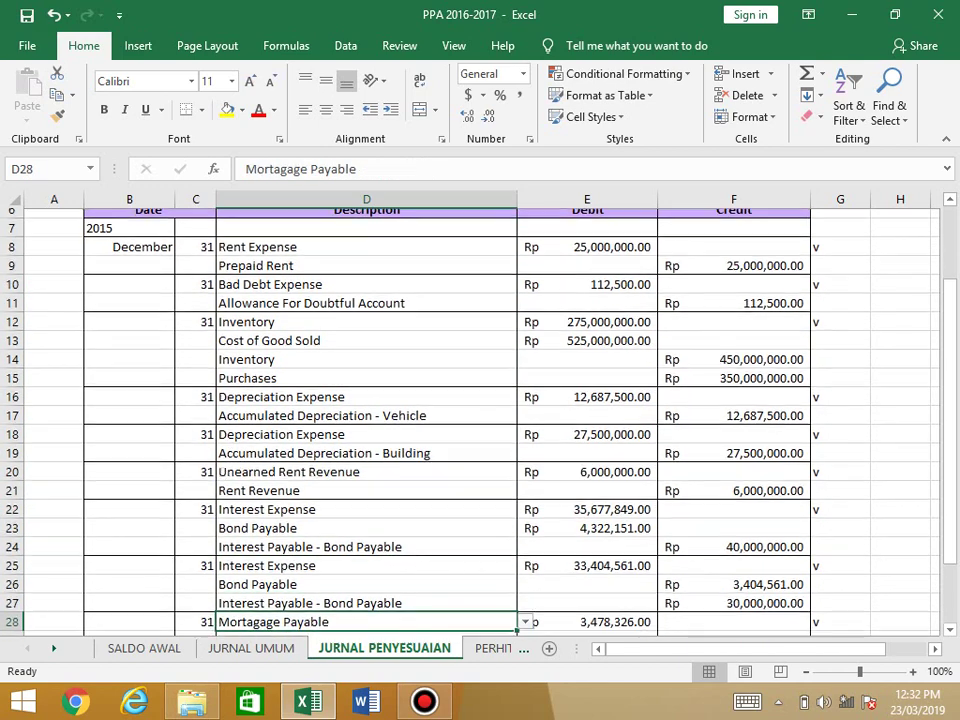
key(Up)
key(Down)
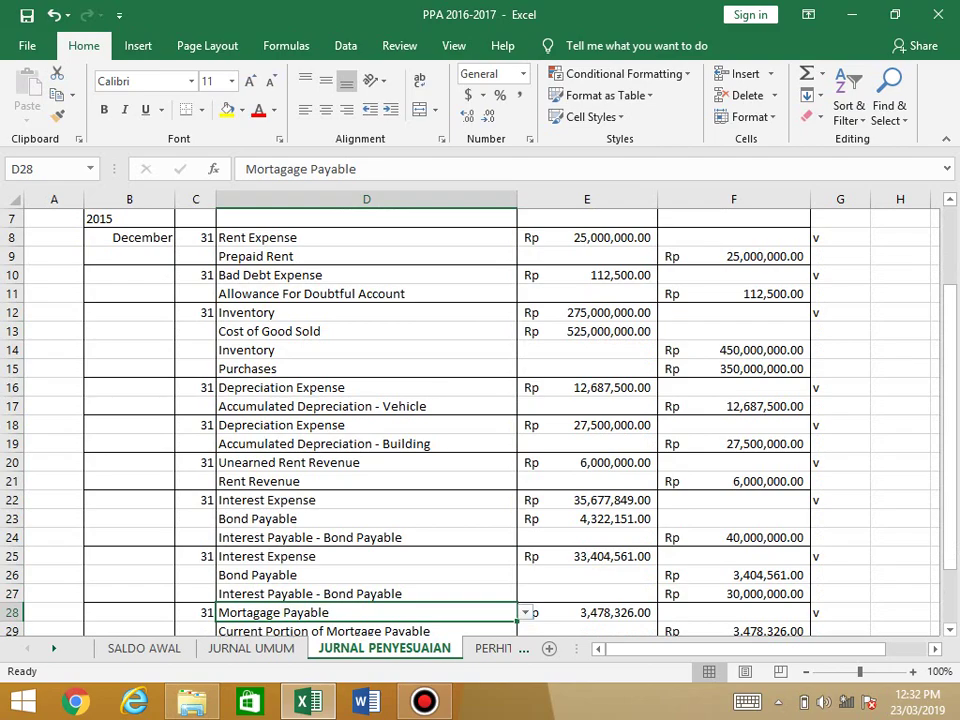
key(Down)
key(Down)
key(Down)
key(Down)
key(Down)
key(Up)
key(Up)
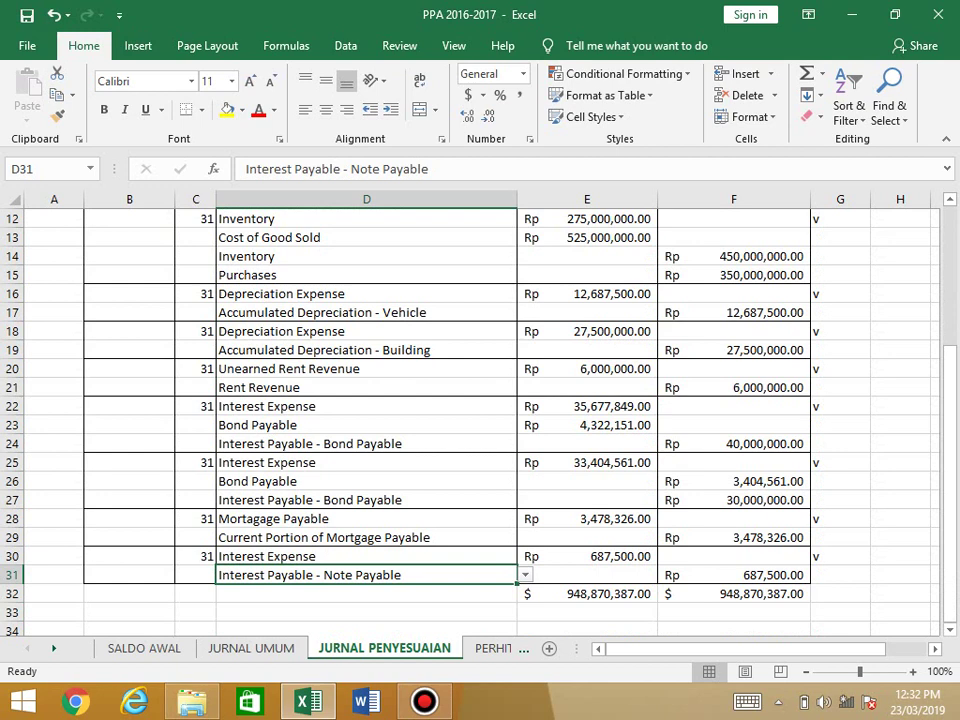
click(366, 537)
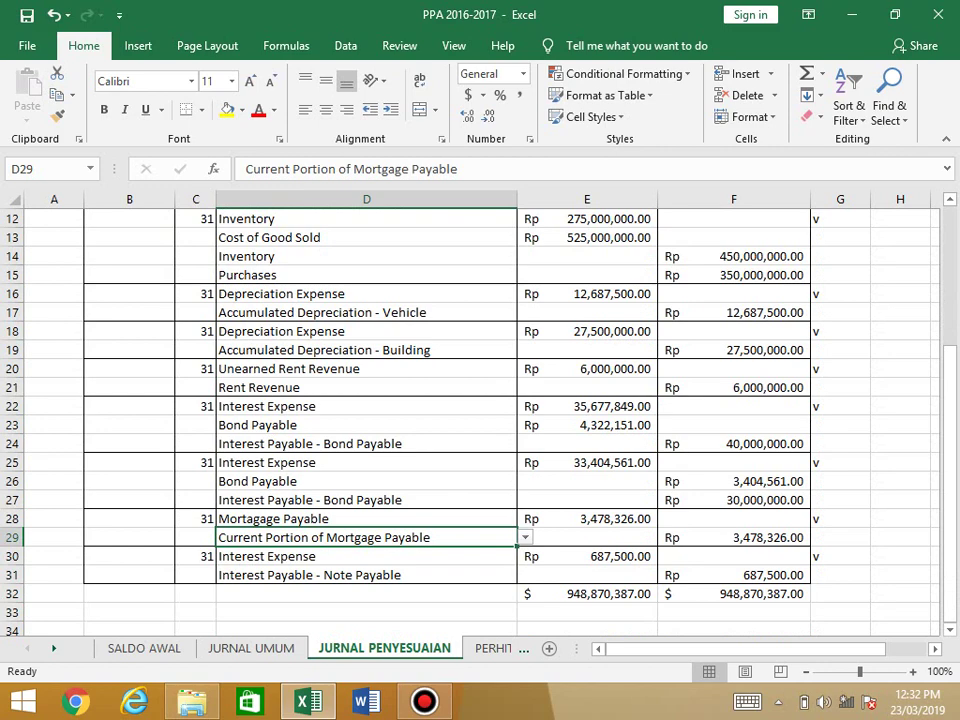
Look back through the Description column from the mortgage payable entry up to the start of the sheet
key(Up)
key(Up)
key(Up)
key(Up)
key(Up)
key(Up)
key(Up)
key(Up)
key(Up)
key(Up)
key(Up)
key(Up)
key(Up)
key(Up)
key(Up)
key(Up)
key(Up)
key(Up)
key(Up)
key(Up)
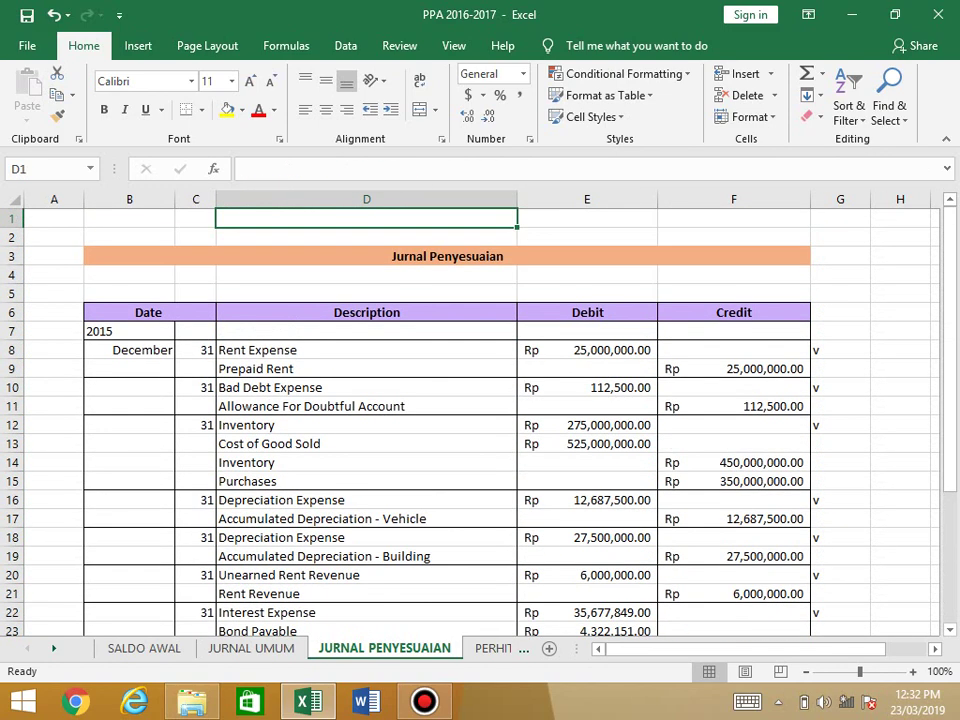
Change the Prepaid Rent description in cell D9 of the first adjusting entry to Prepaid Expense
key(Down)
key(Down)
key(Down)
key(Down)
key(Down)
key(Down)
key(Down)
key(Down)
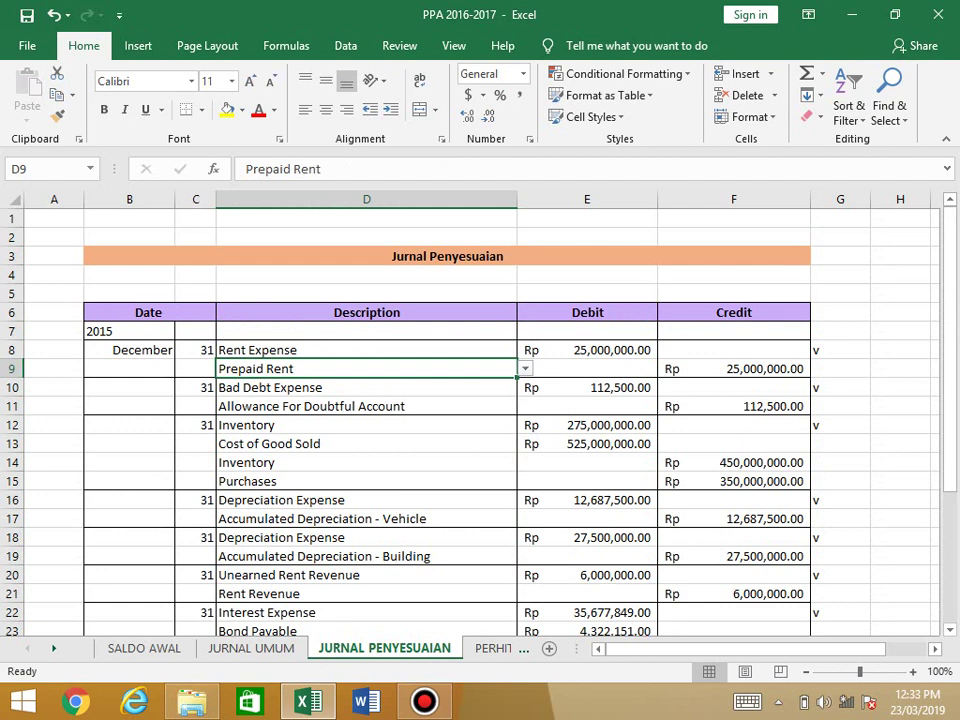
double_click(300, 169)
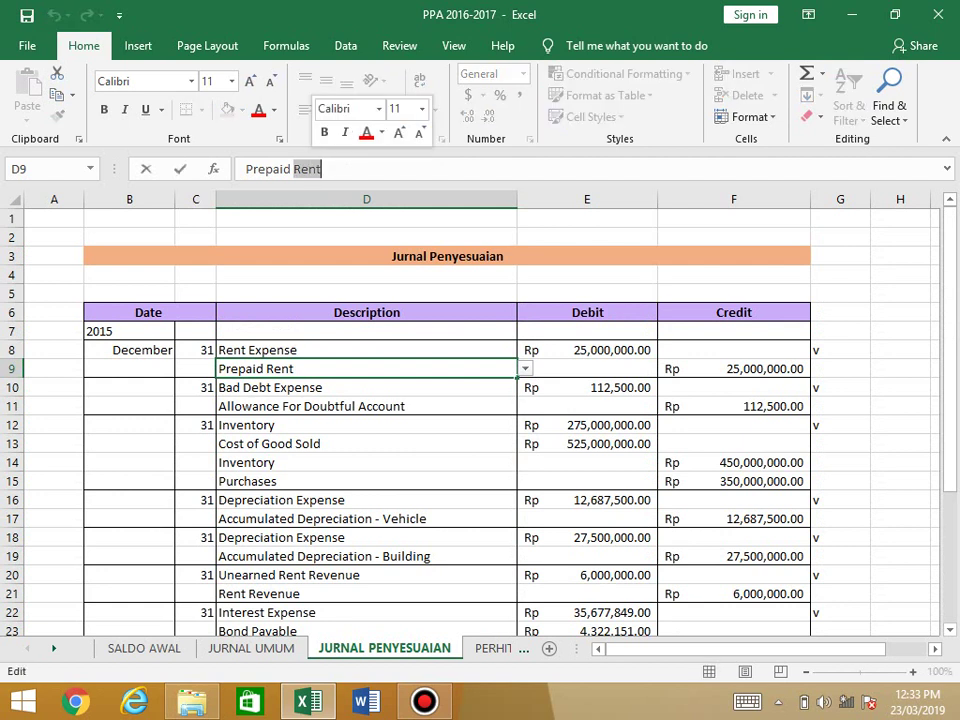
text(Ex)
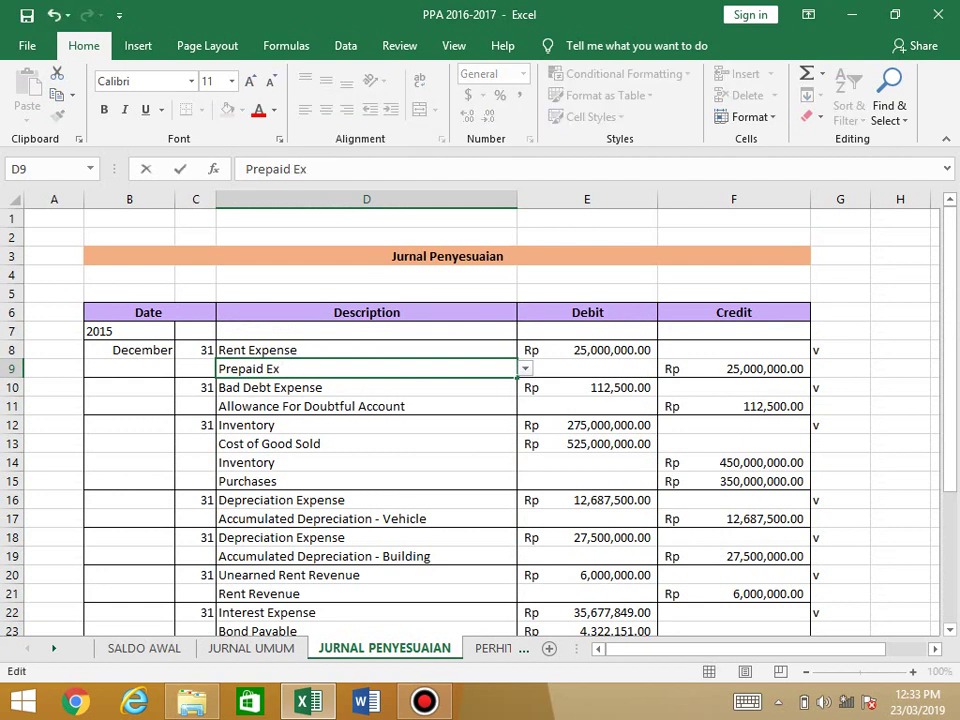
text(penxe)
key(Return)
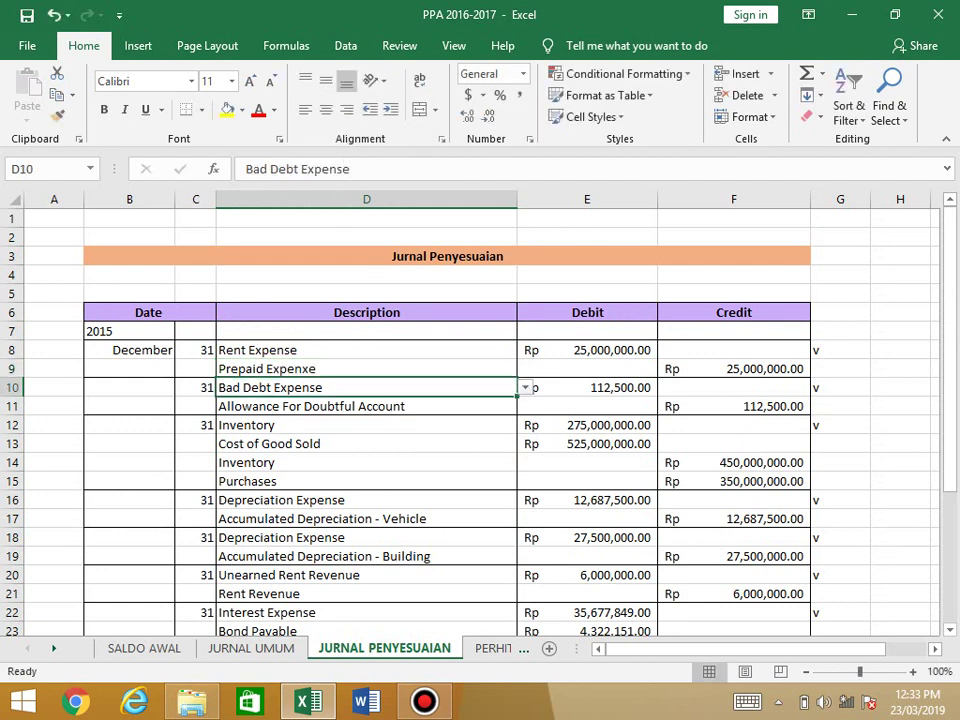
click(300, 368)
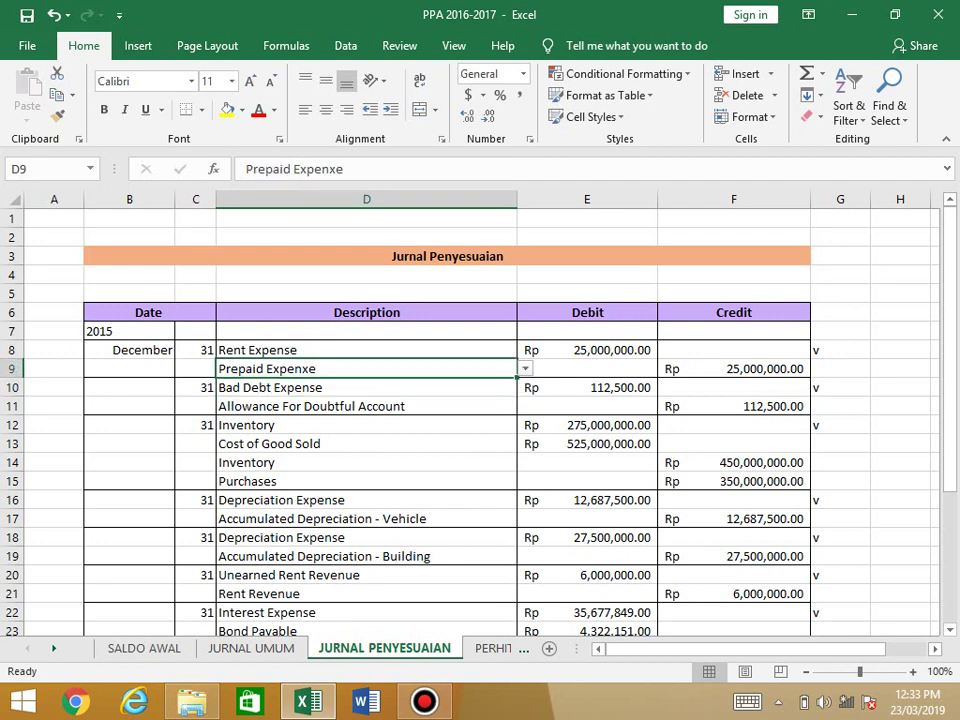
click(336, 169)
key(BackSpace)
text(s)
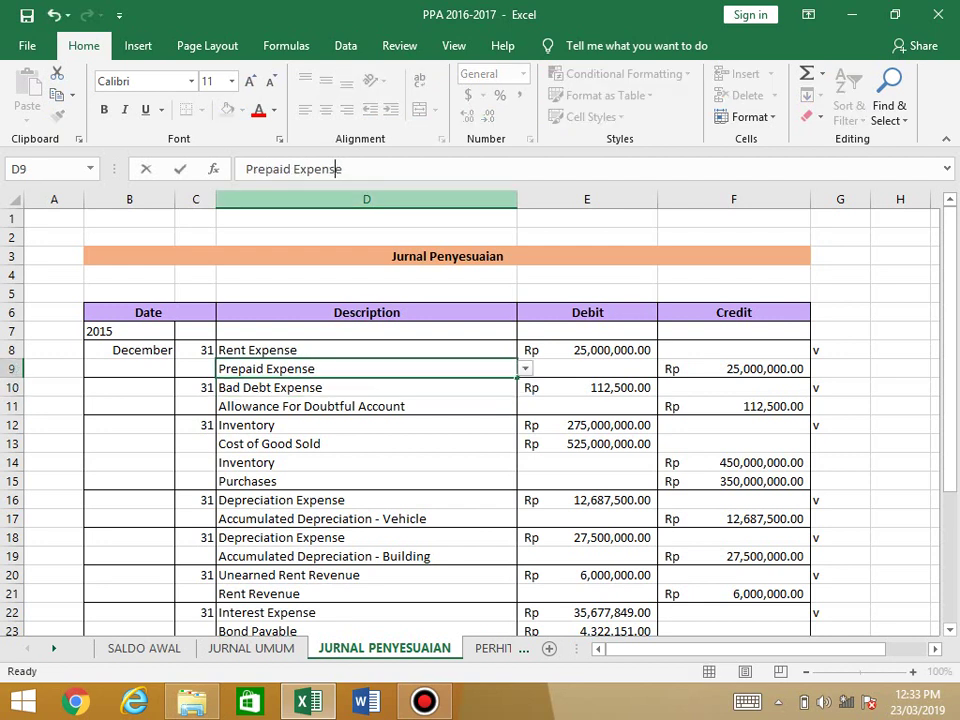
key(Return)
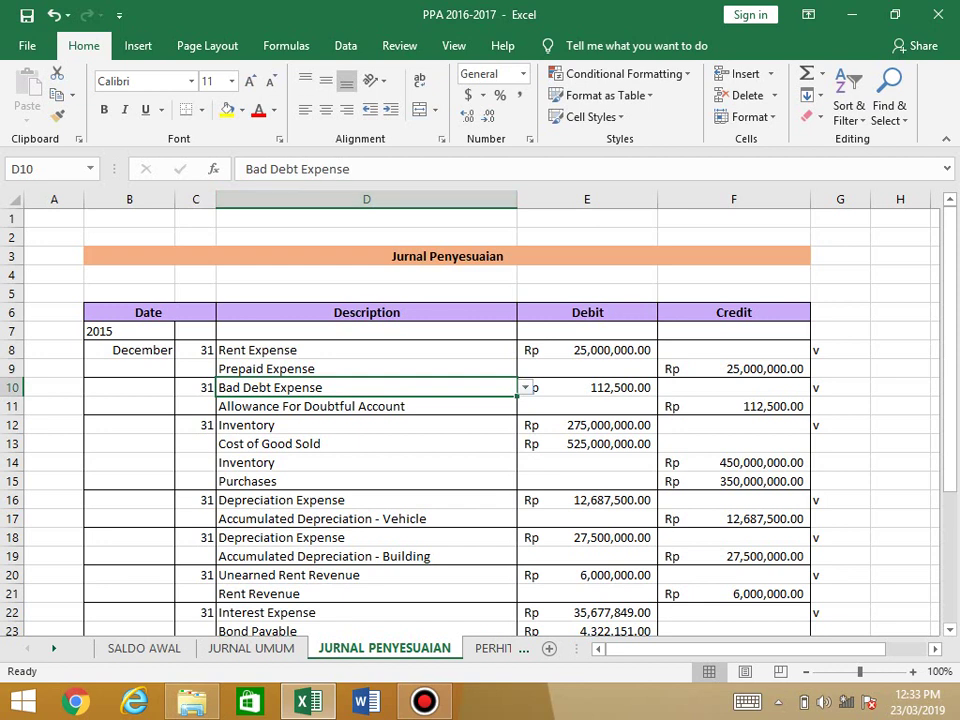
Enter the formula =31250000*(12/15) as the Rent Expense debit in E8 and check the matching credit in F9
click(587, 350)
text(=)
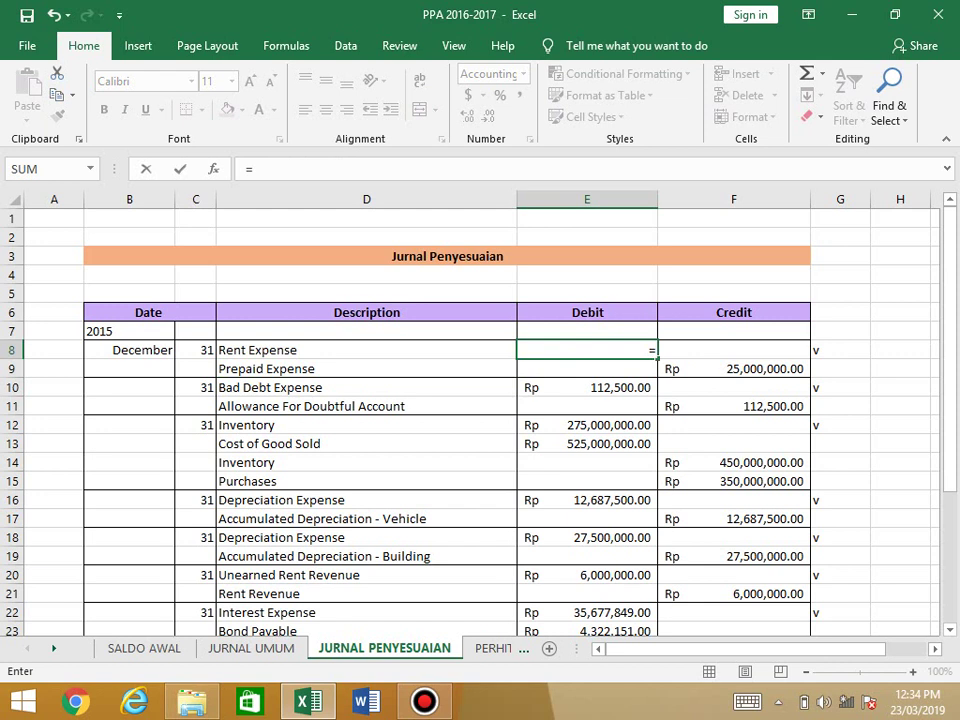
text(3125000)
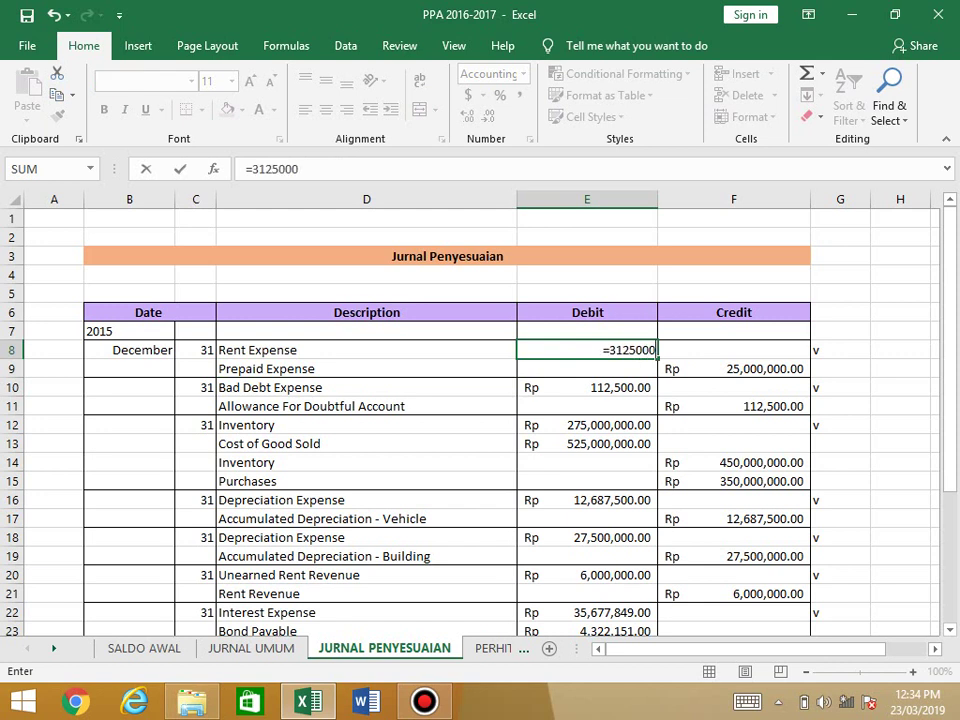
text(0*()
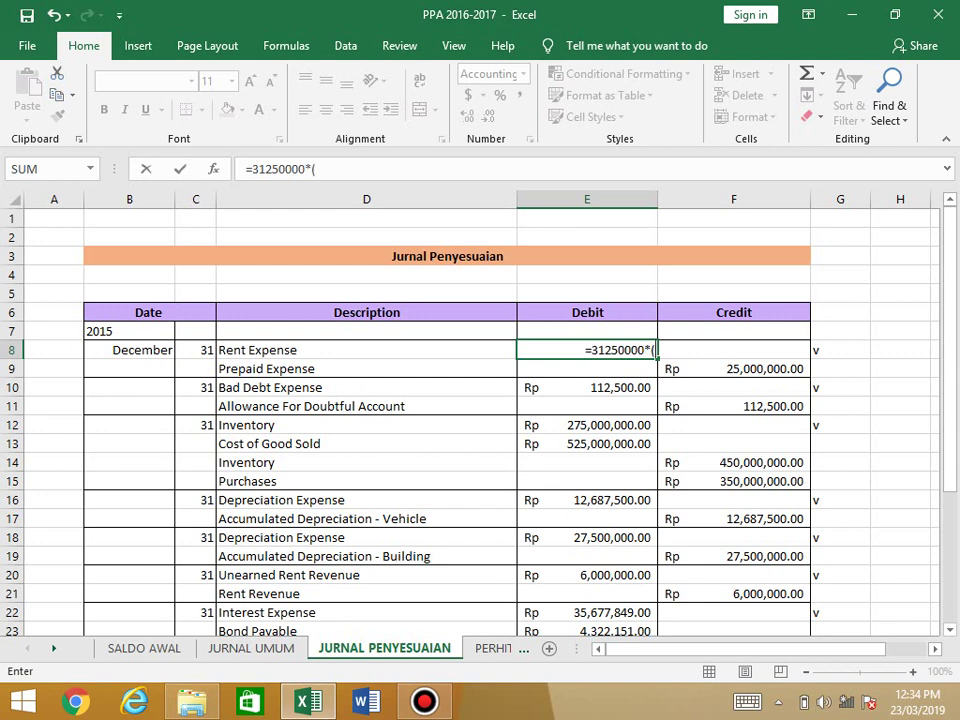
text(12/15))
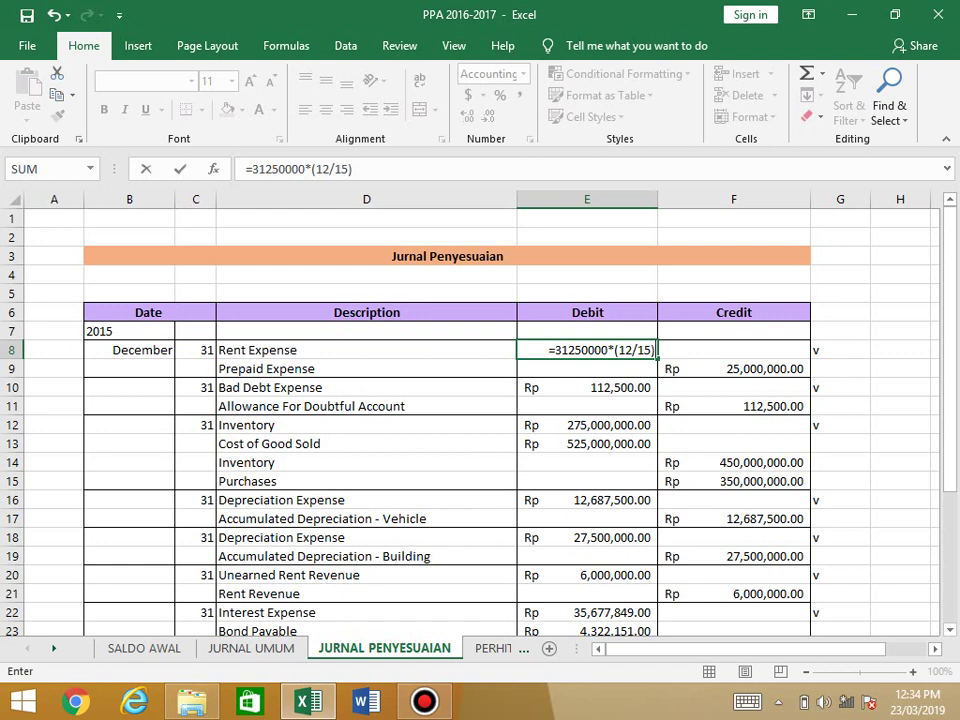
key(Return)
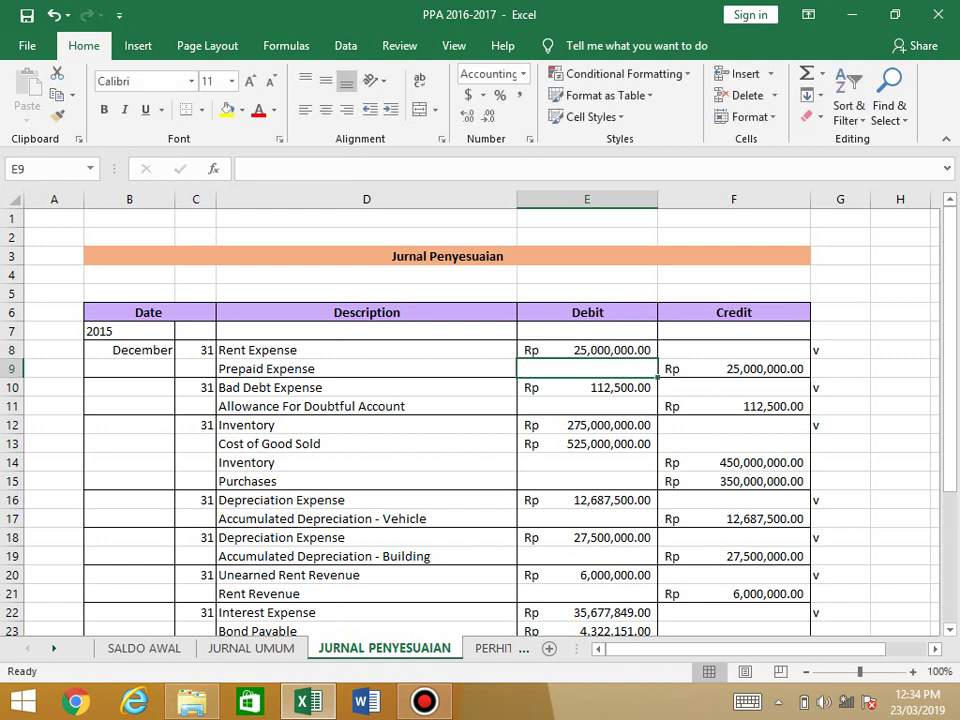
click(733, 368)
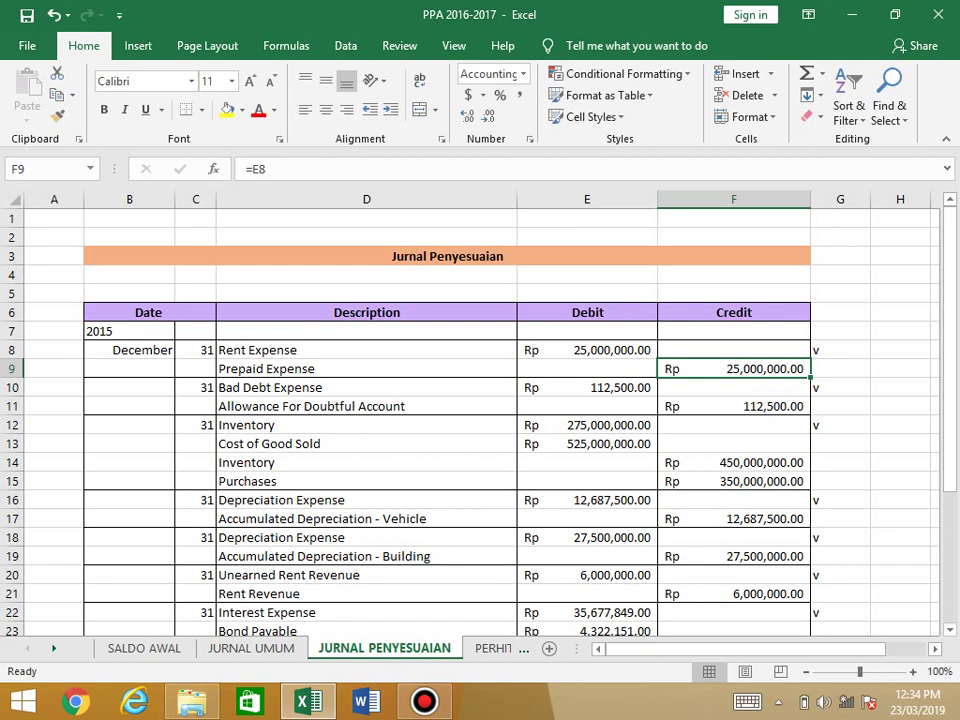
Indent the Prepaid Expense and Allowance For Doubtful Account descriptions by three levels each
click(366, 368)
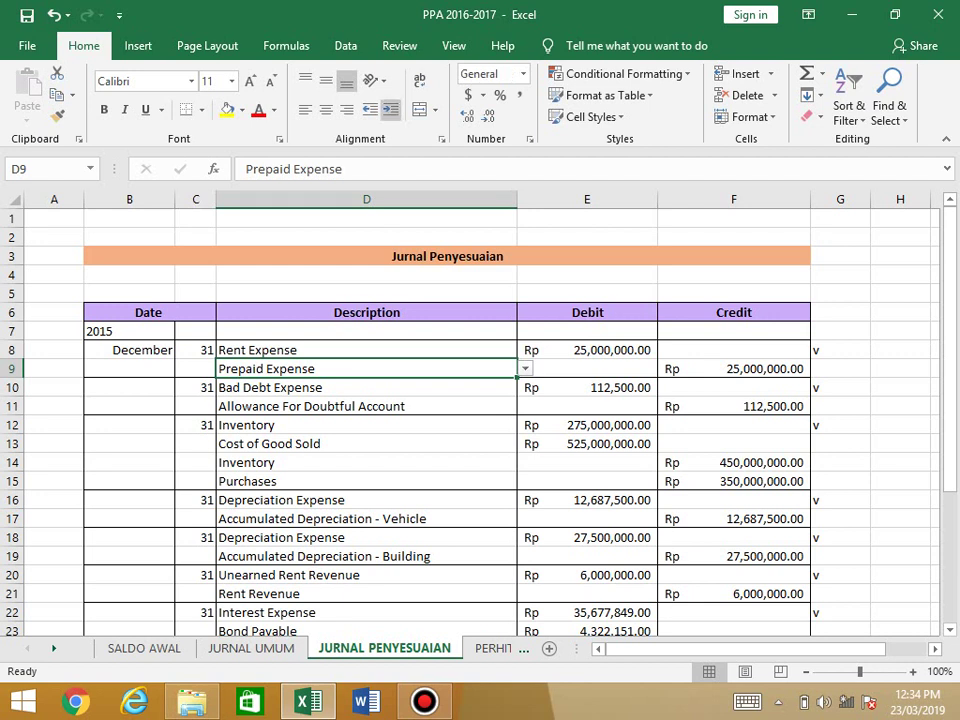
click(389, 109)
click(389, 109)
click(389, 109)
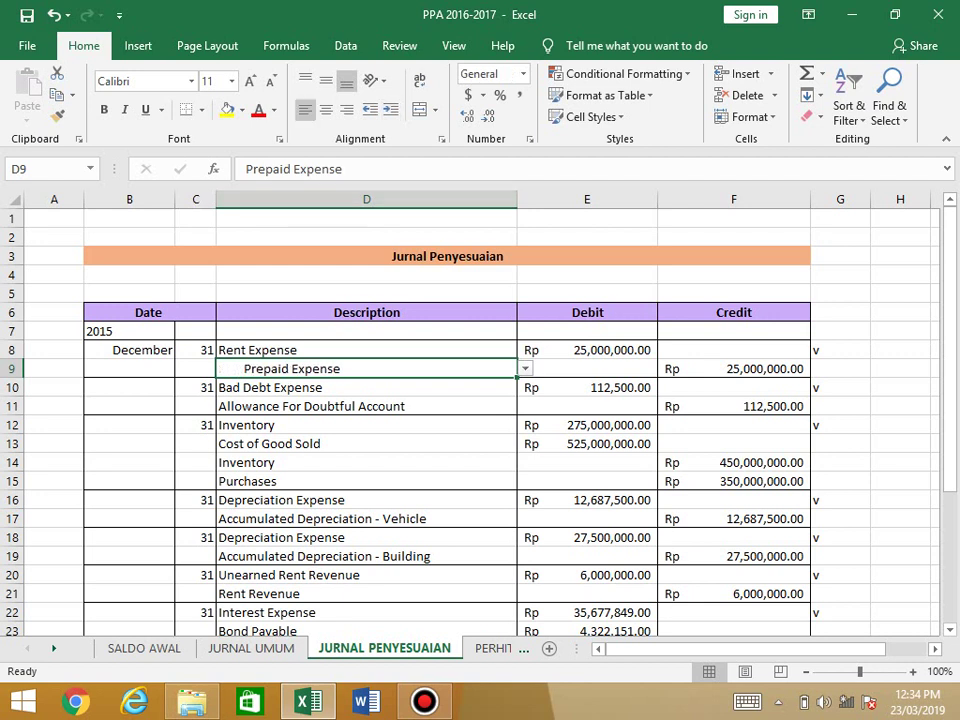
click(366, 406)
click(389, 109)
click(389, 109)
click(389, 109)
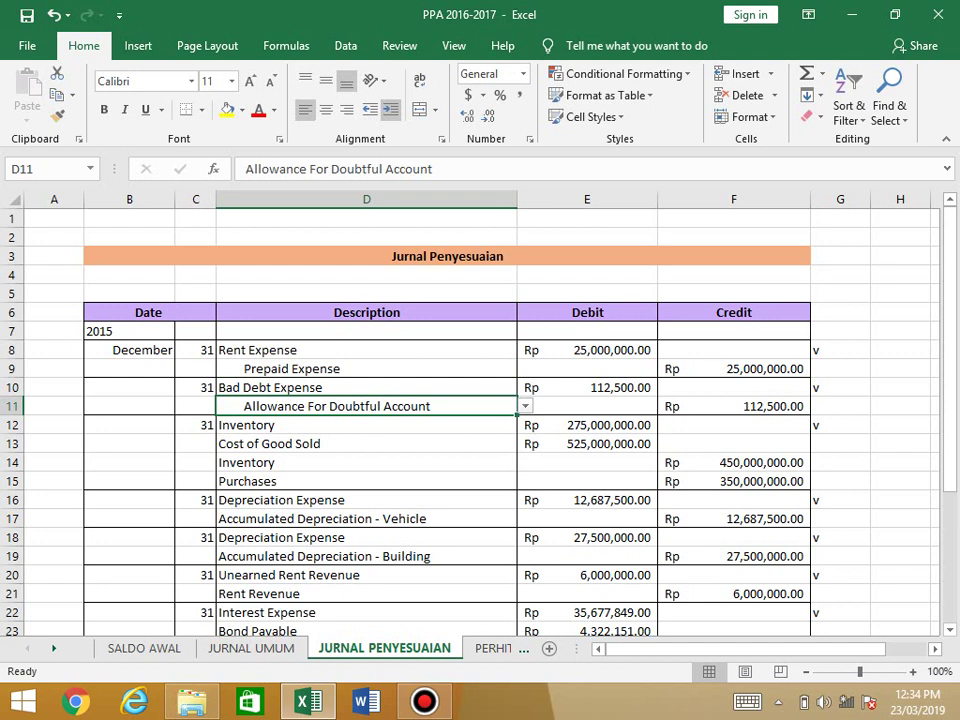
key(BackSpace)
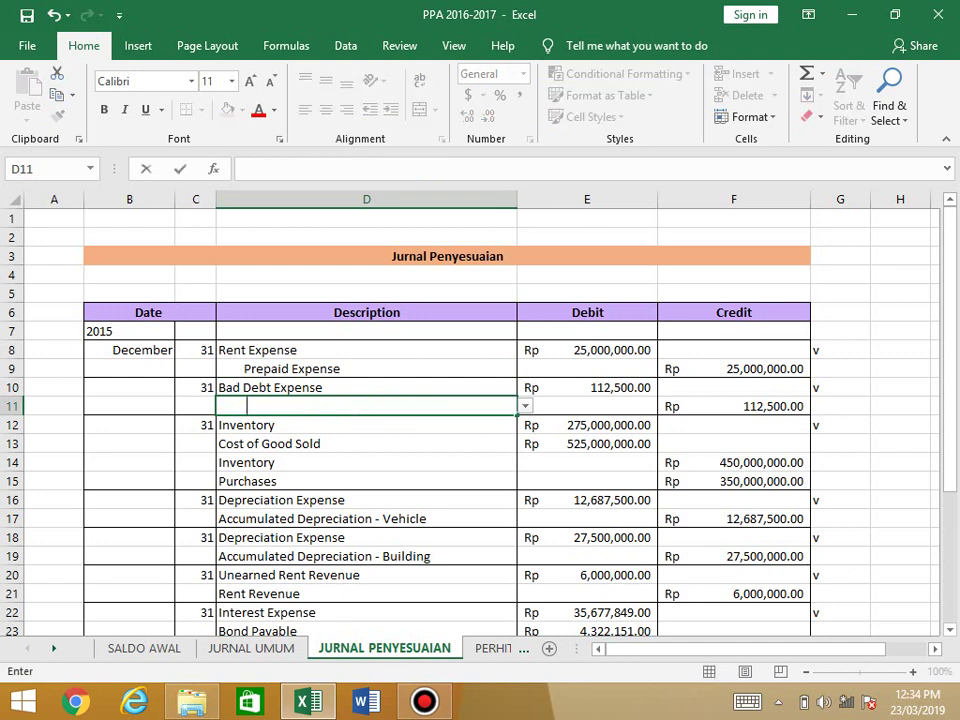
text(Allowance For Doubtful Account)
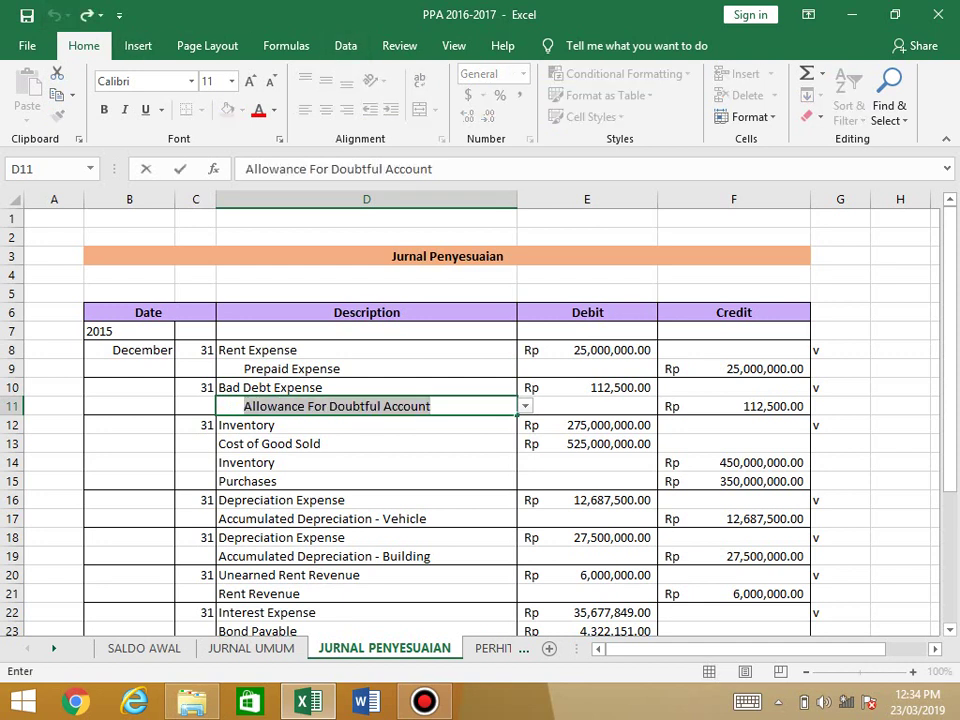
key(Return)
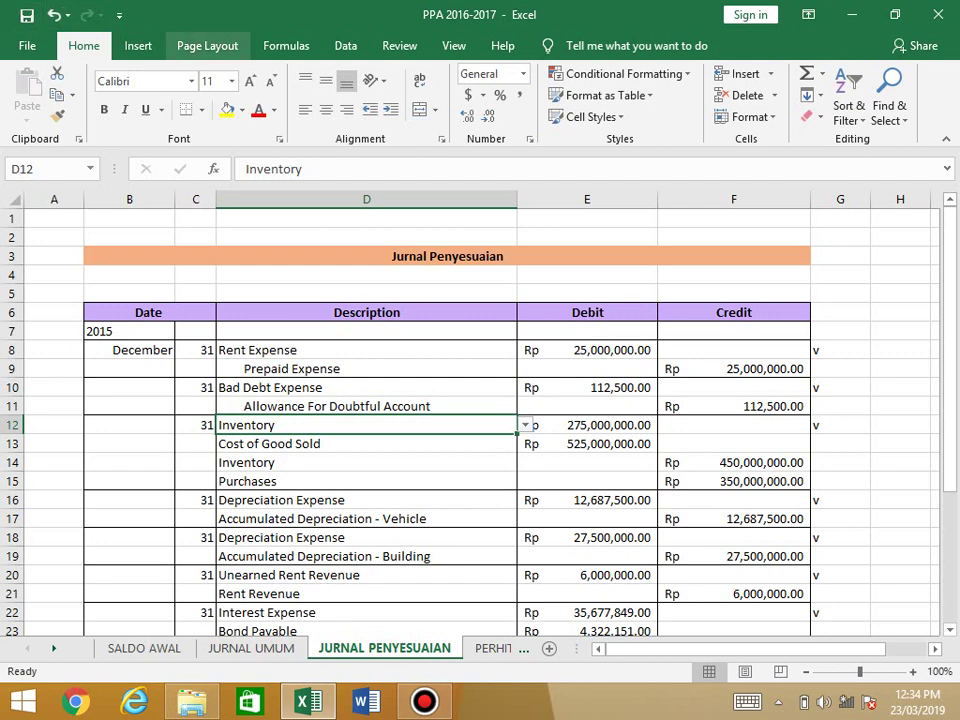
Calculate =1.5%*237500000 in cell H10 beside the Bad Debt Expense entry
click(587, 387)
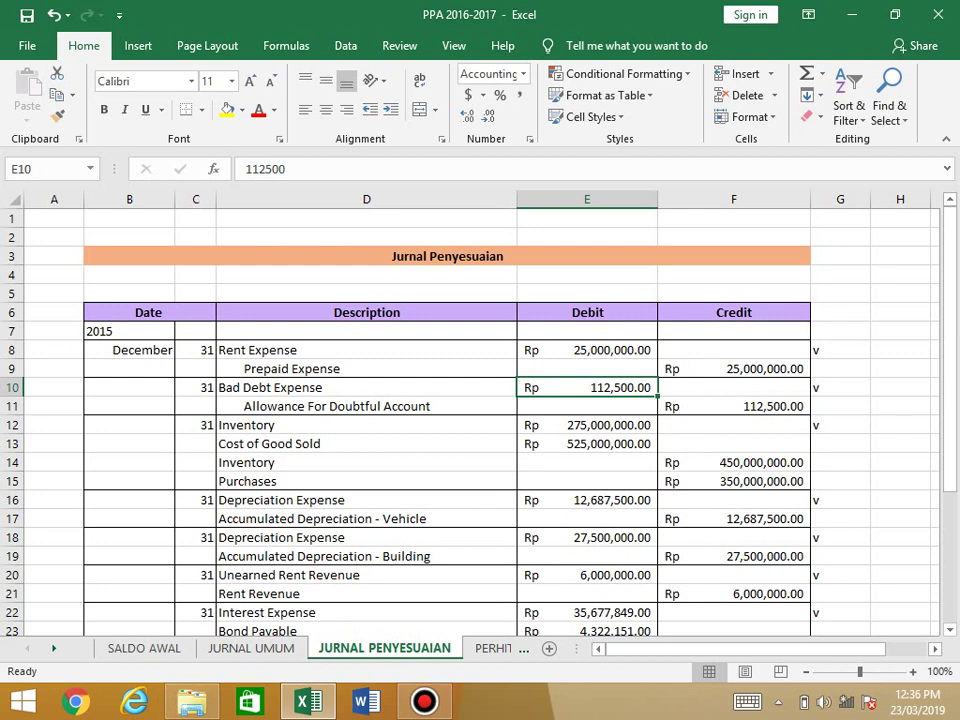
click(840, 387)
click(900, 387)
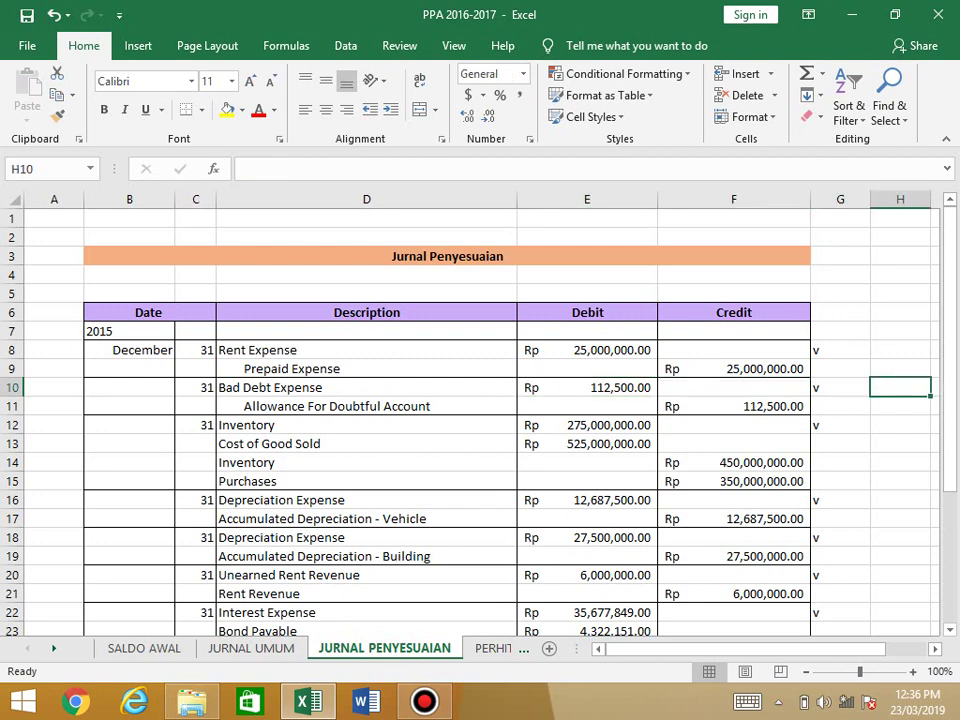
text(=)
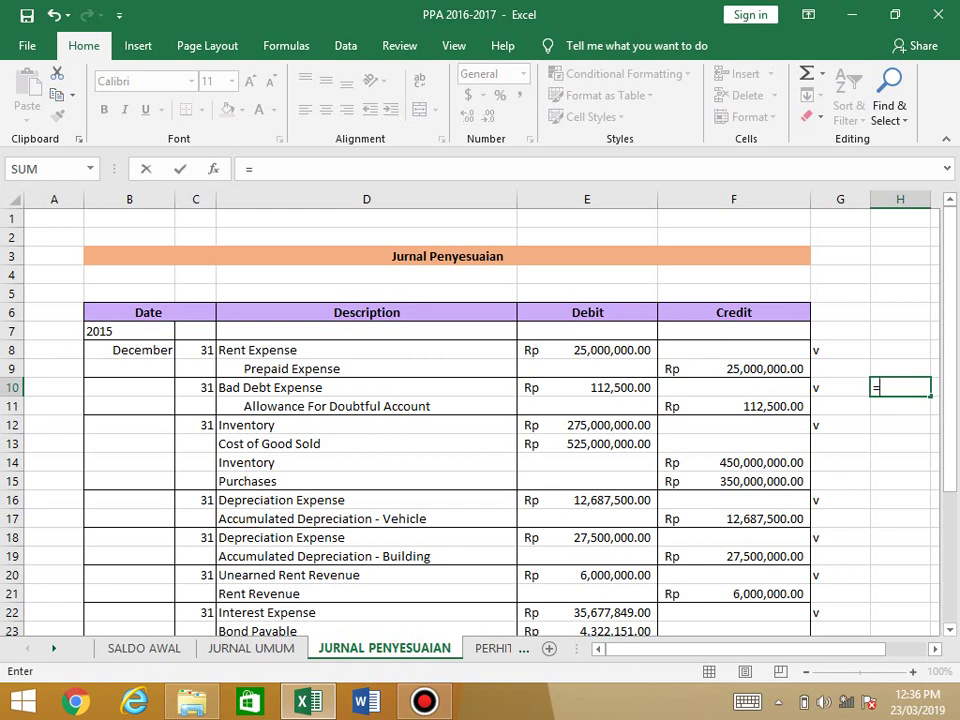
text(1.)
text(5%*)
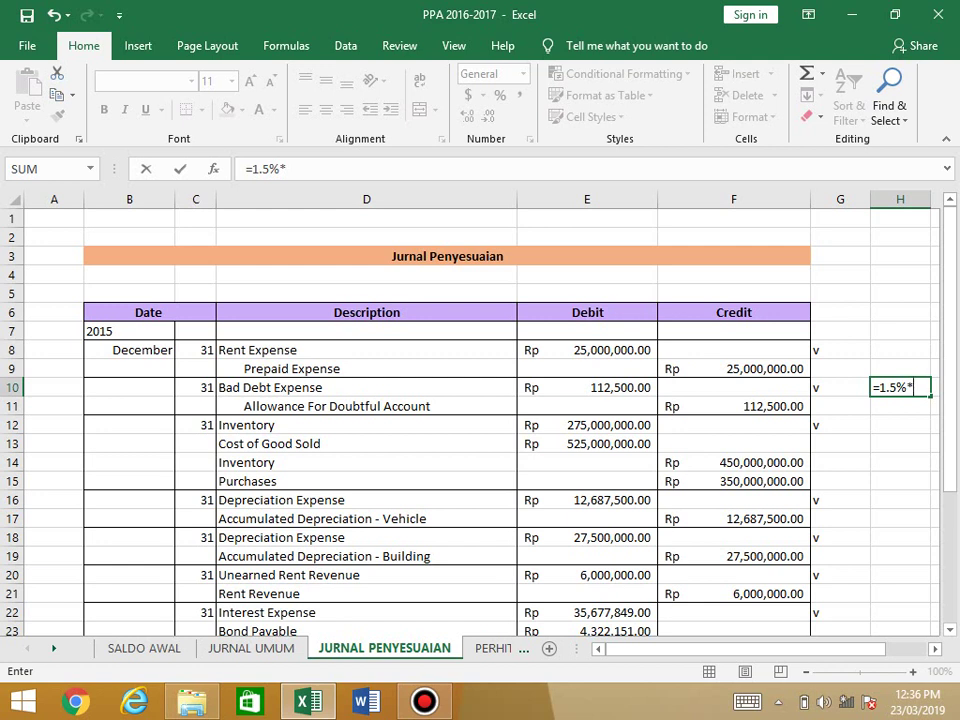
text(237500000)
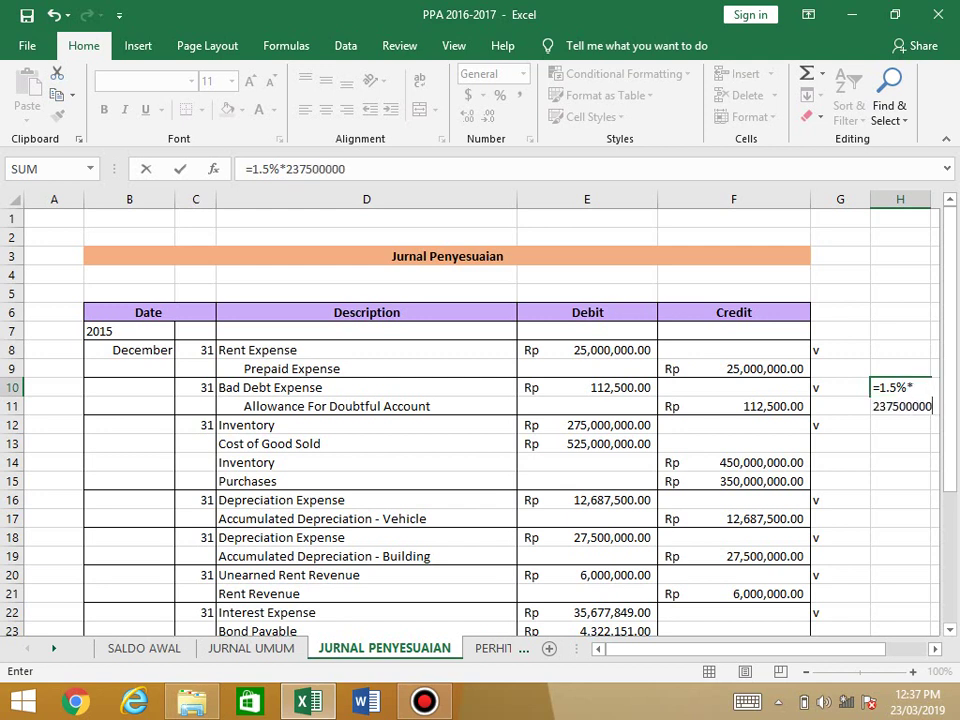
key(Return)
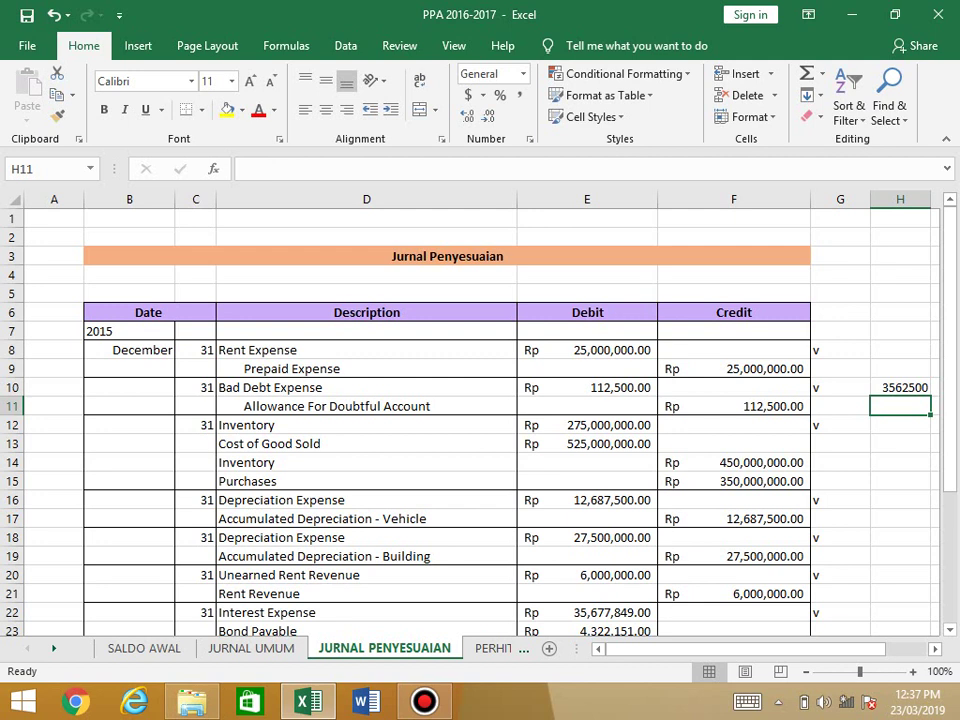
click(587, 443)
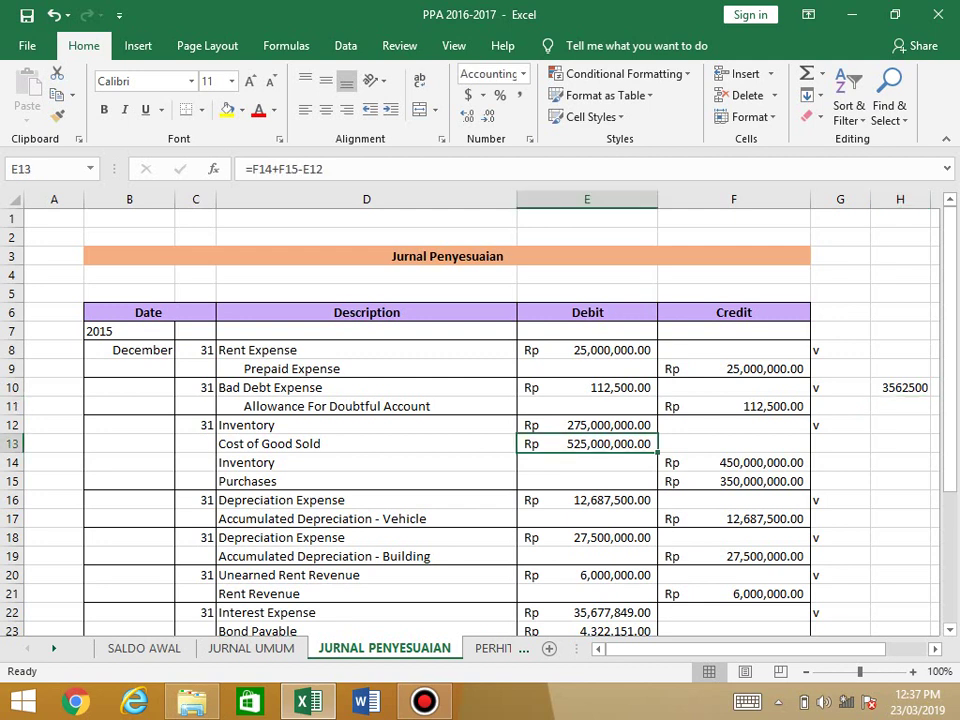
drag(470, 388, 600, 426)
click(600, 426)
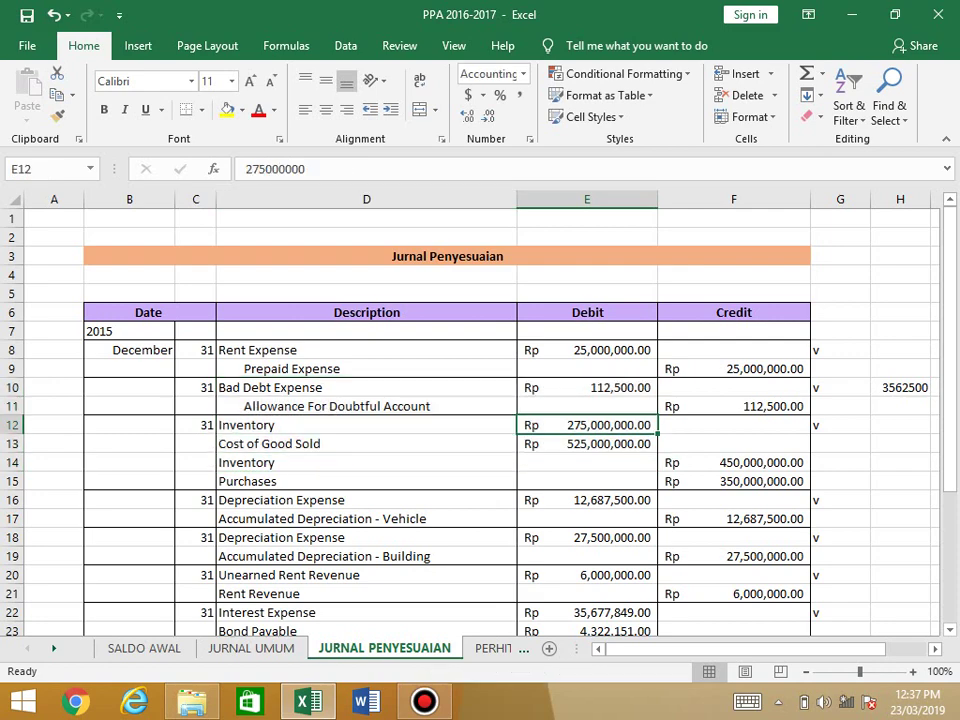
click(425, 701)
click(425, 701)
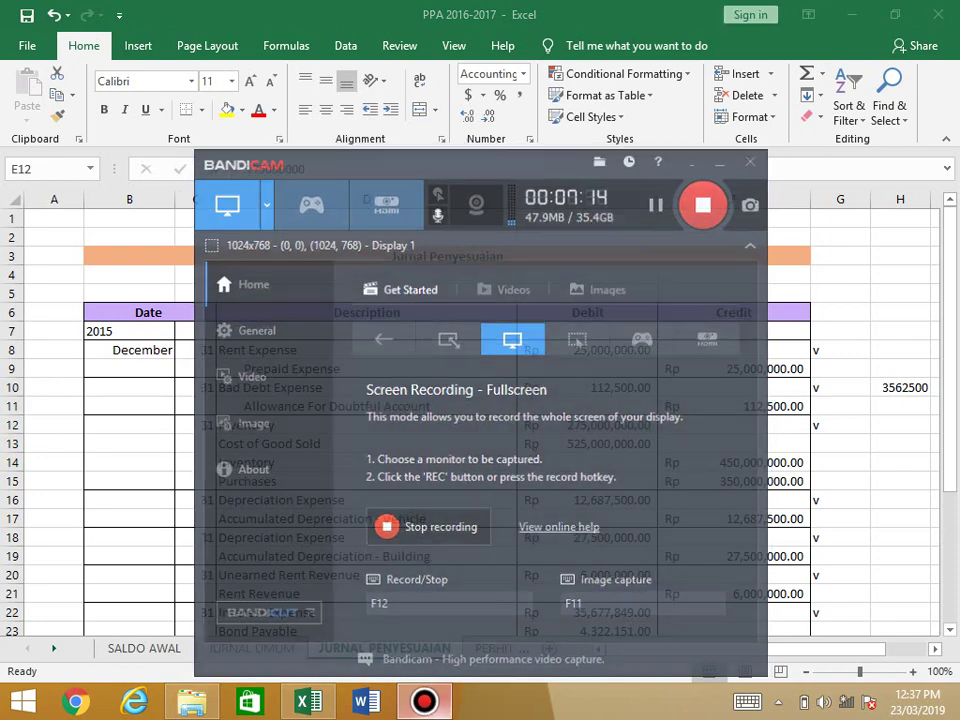
click(425, 701)
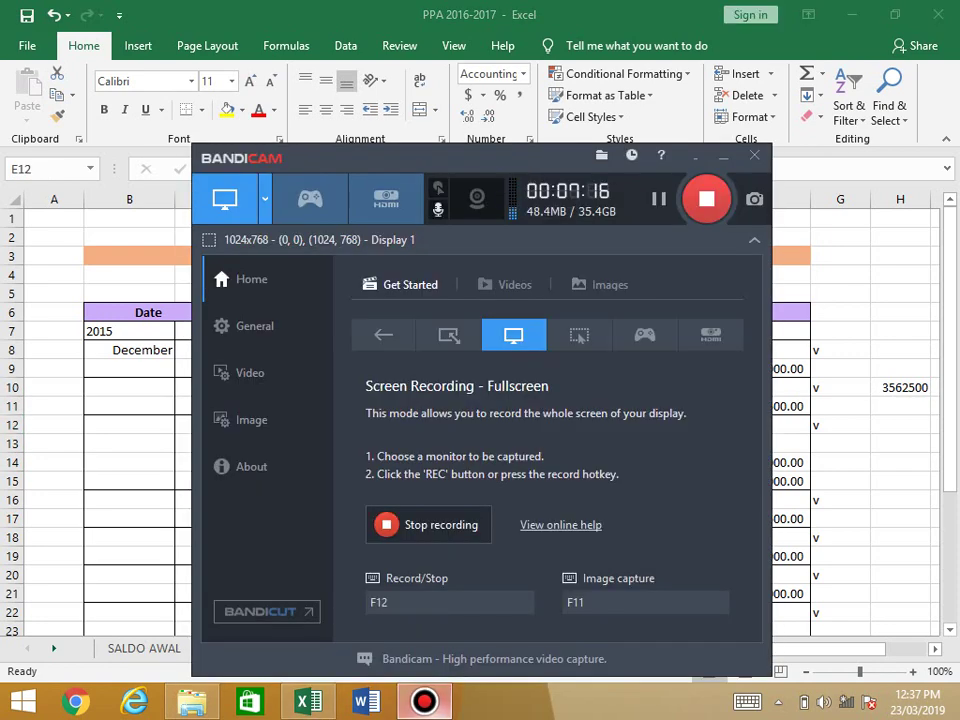
click(425, 701)
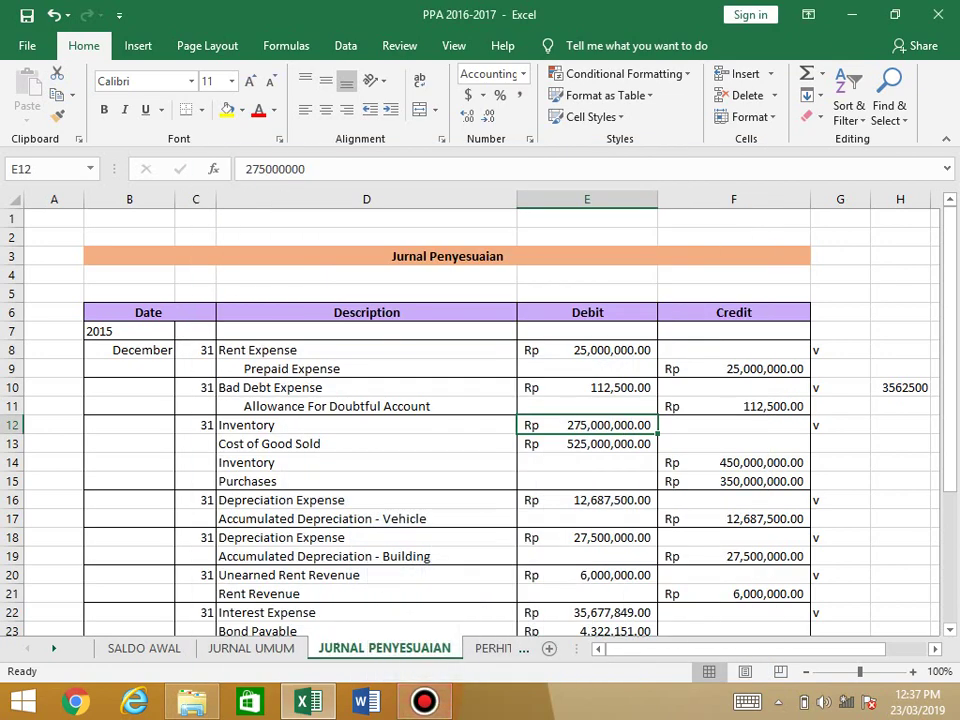
Indent the credit accounts Inventory in D14 and Purchases in D15 by three levels each
click(587, 481)
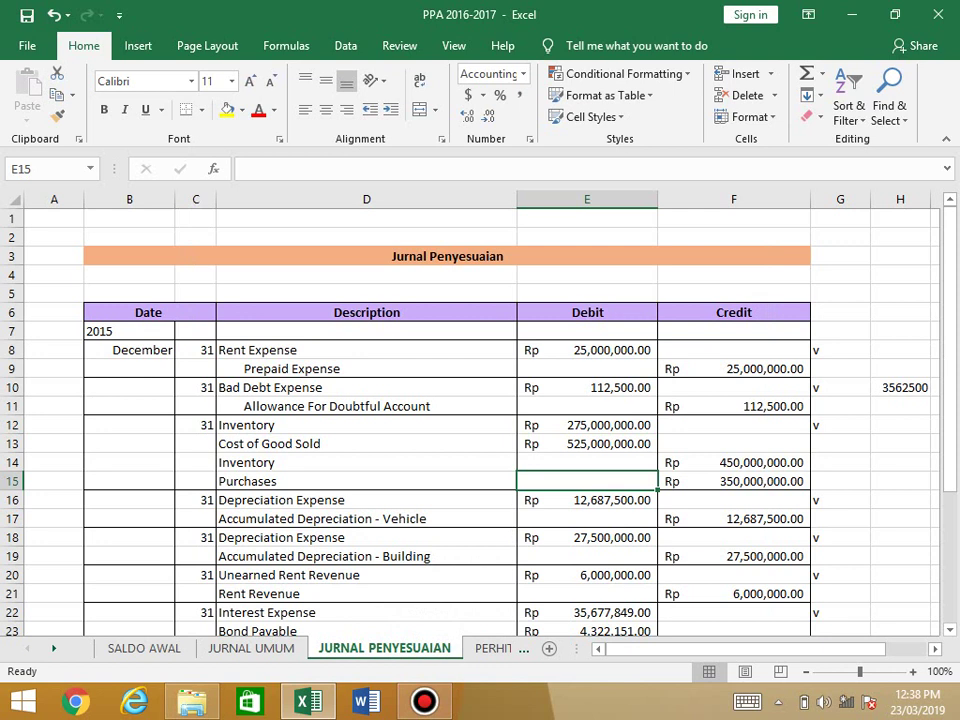
click(300, 462)
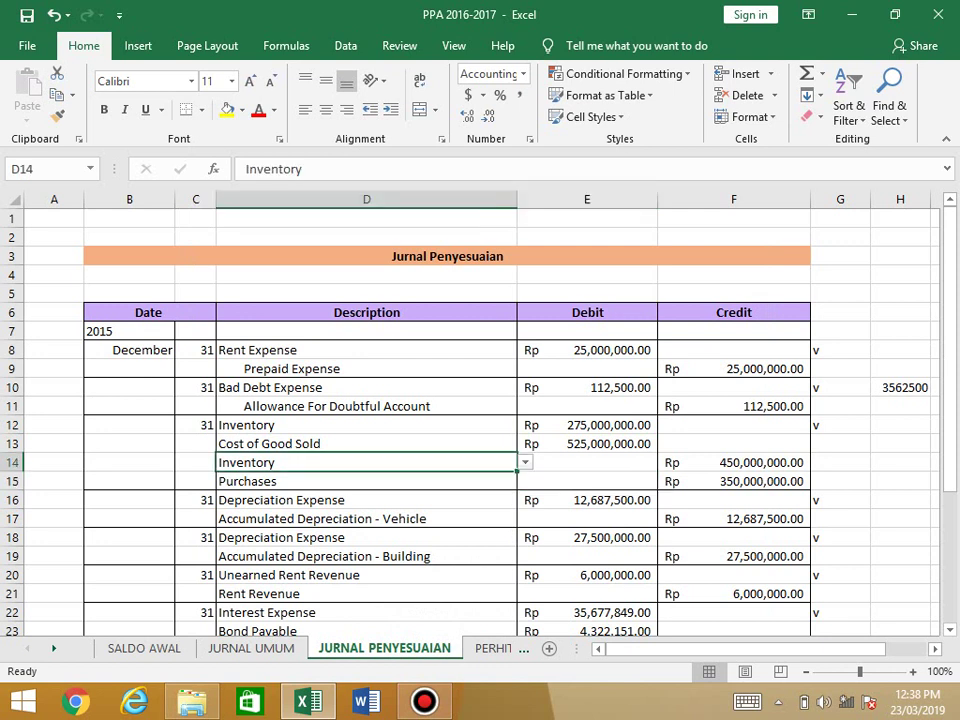
key(ctrl+alt+Tab)
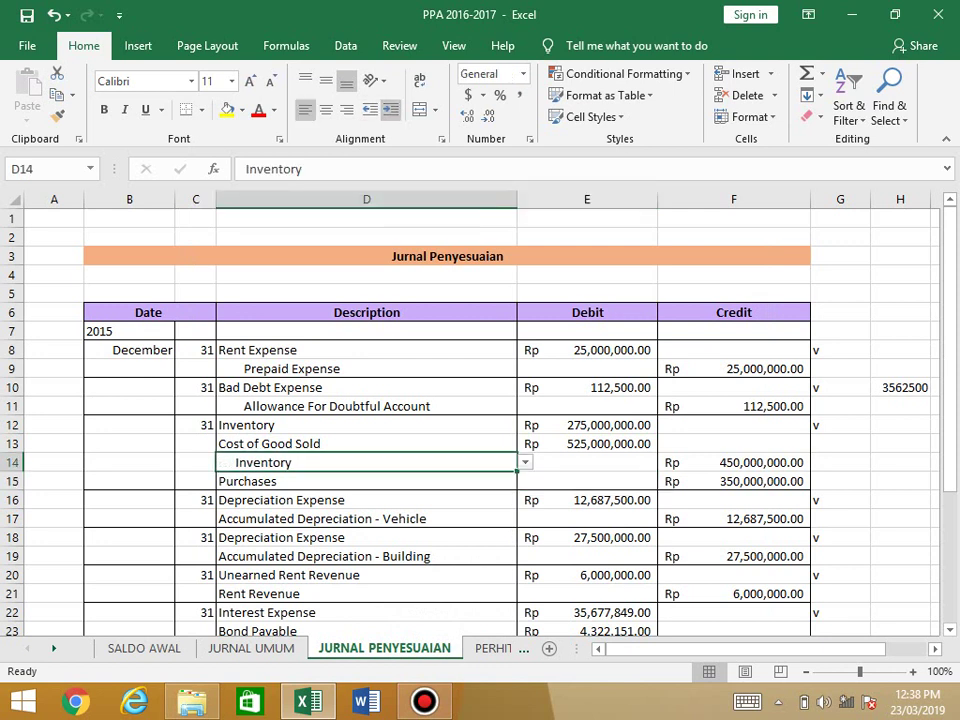
key(Return)
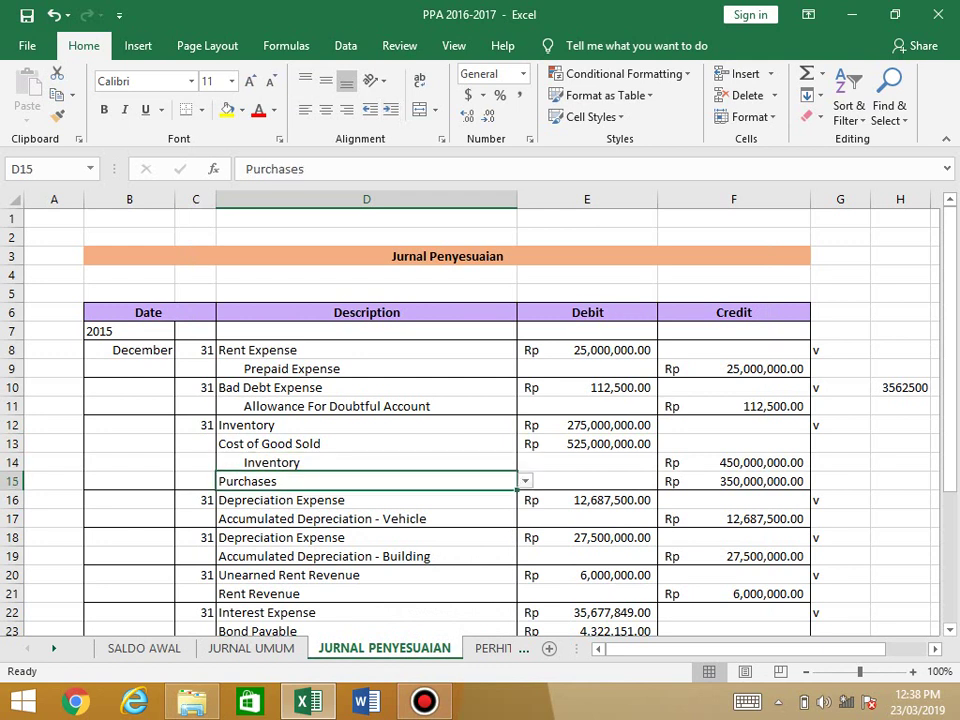
key(ctrl+alt+Tab)
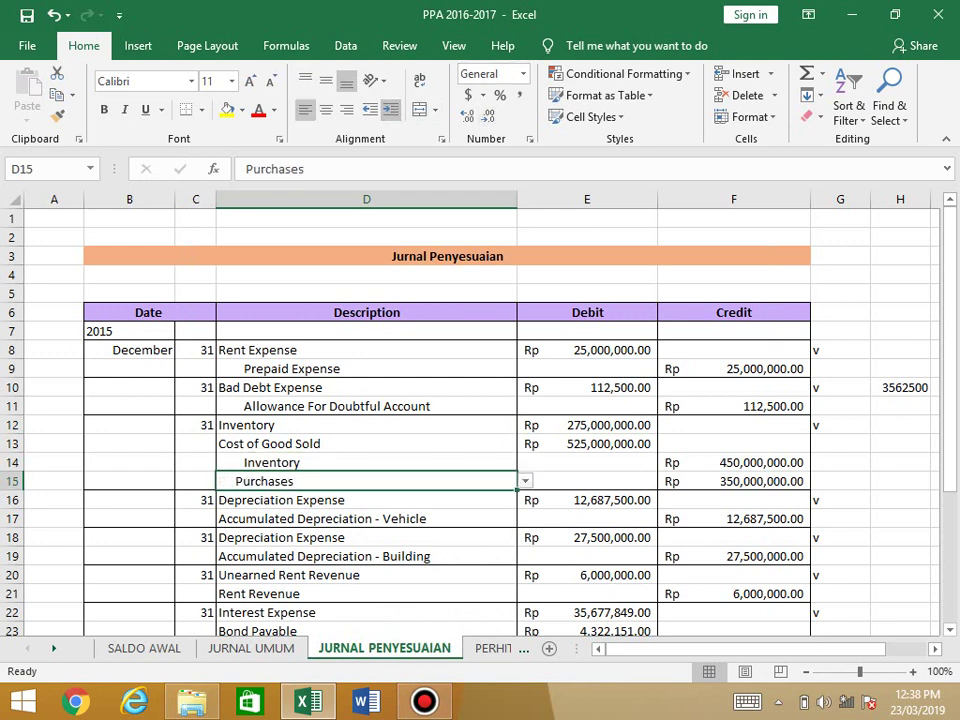
key(ctrl+alt+Tab)
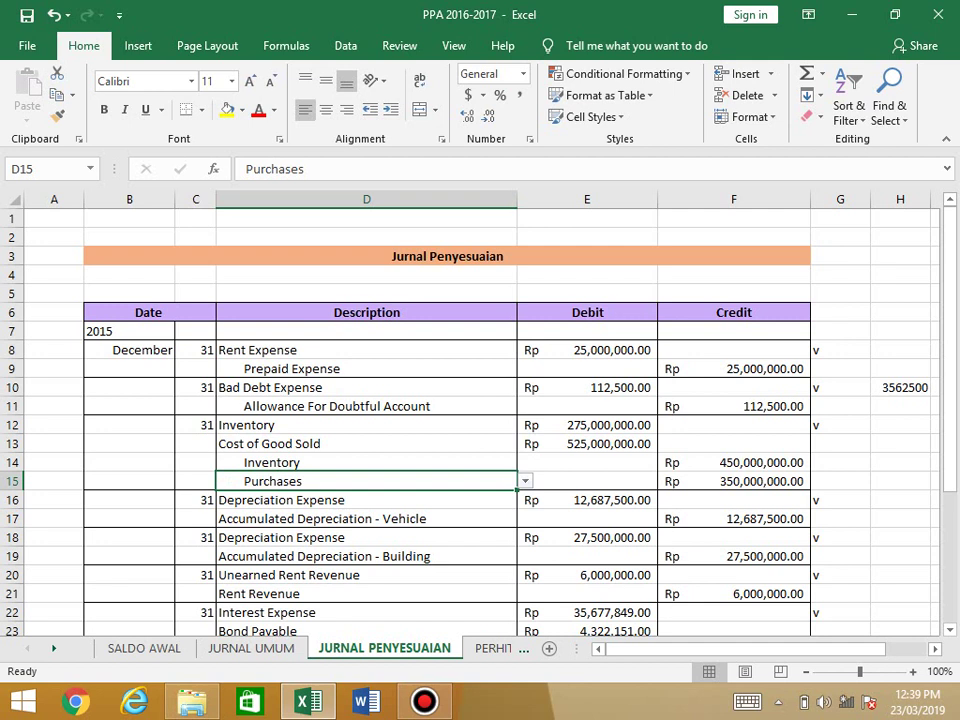
Indent Accumulated Depreciation - Vehicle in D17 and Accumulated Depreciation - Building in D19 by three levels each
click(366, 500)
click(366, 556)
click(366, 518)
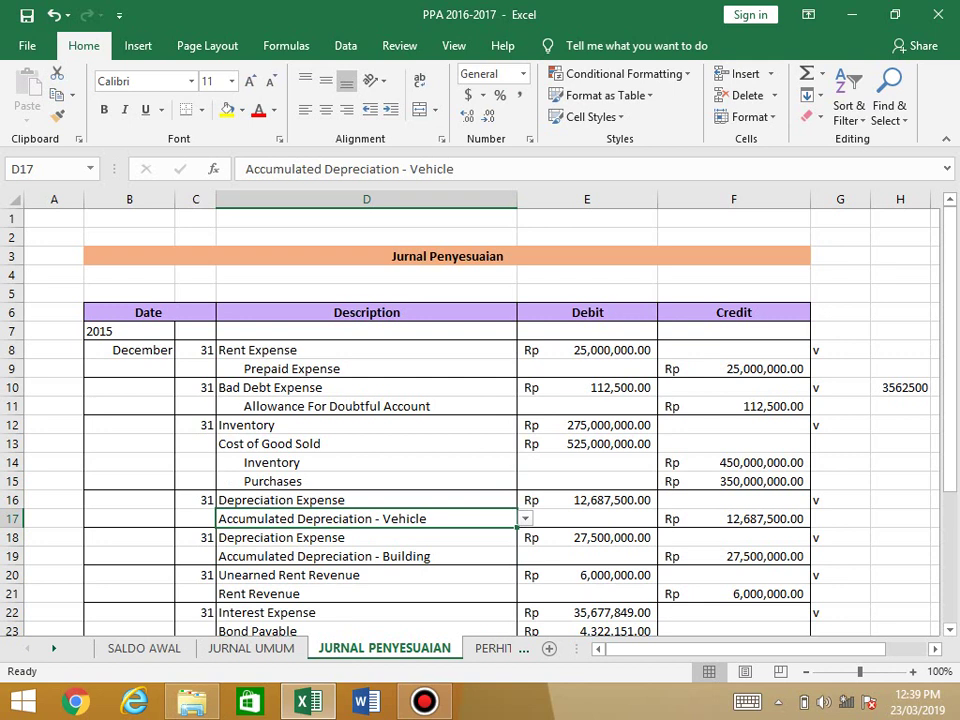
key(ctrl+alt+Tab)
key(ctrl+alt+Tab)
key(ctrl+alt+Tab)
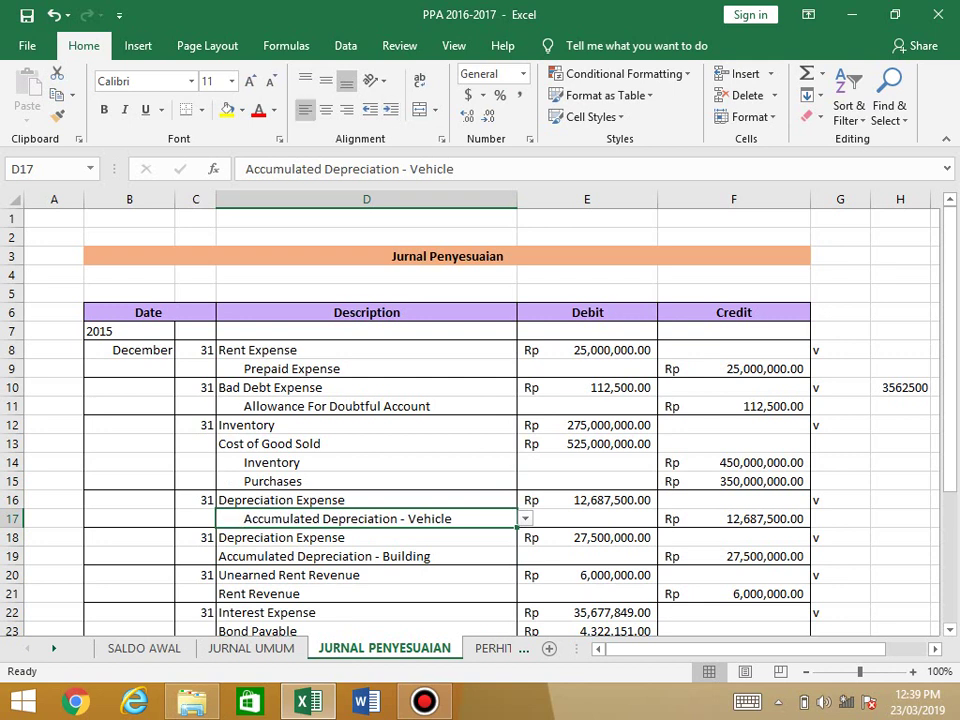
click(366, 556)
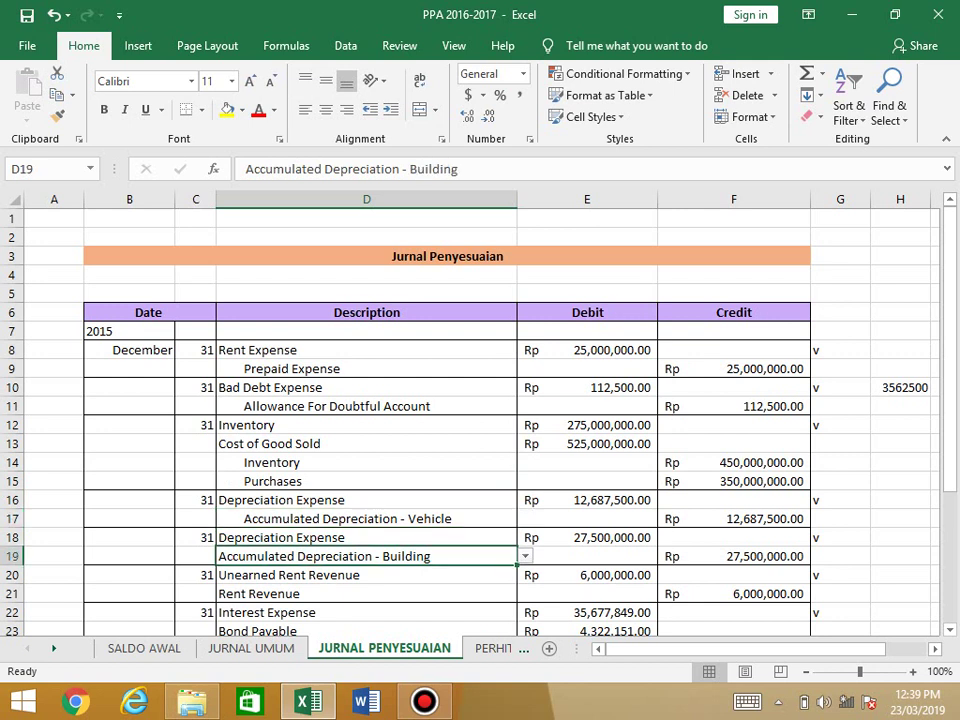
key(ctrl+alt+Tab)
key(ctrl+alt+Tab)
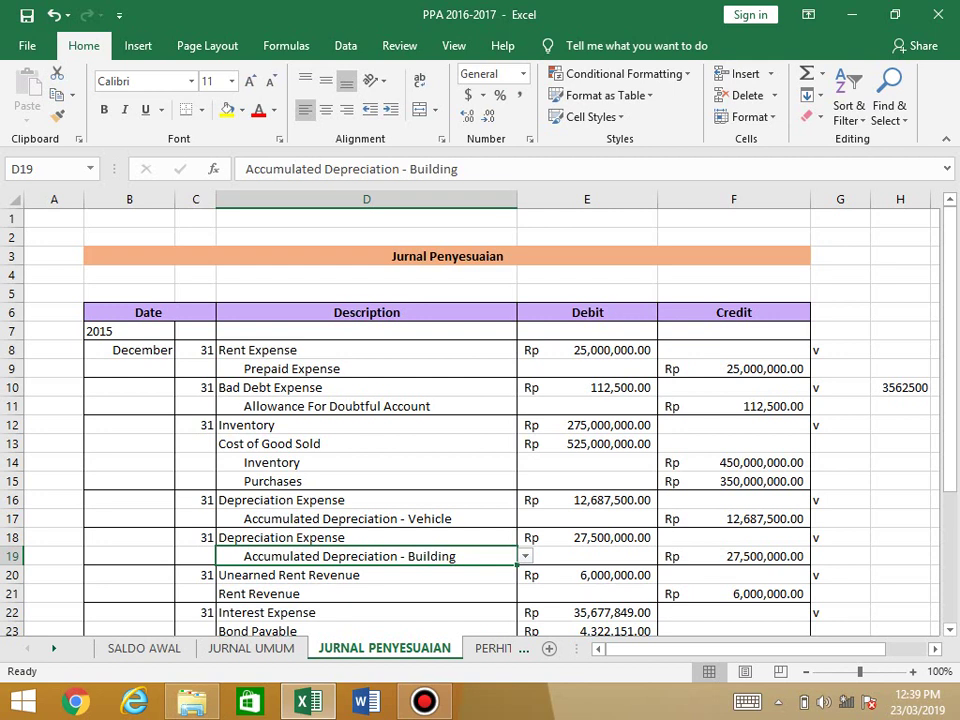
Check the building depreciation amounts in E18 and F19 and the vehicle depreciation credit in F17
click(587, 537)
click(733, 556)
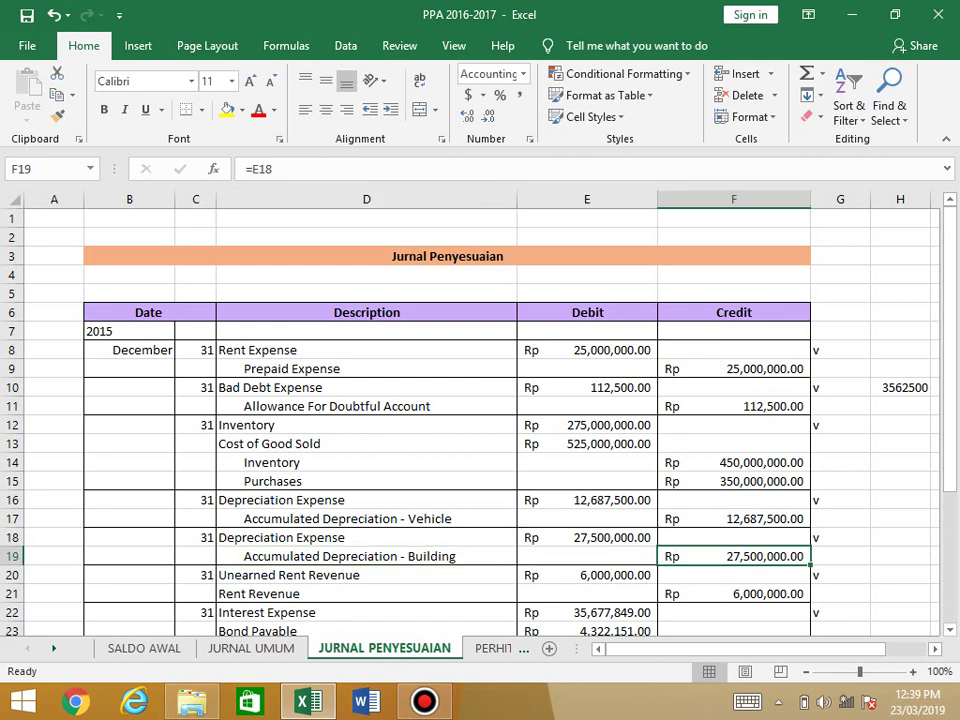
click(366, 518)
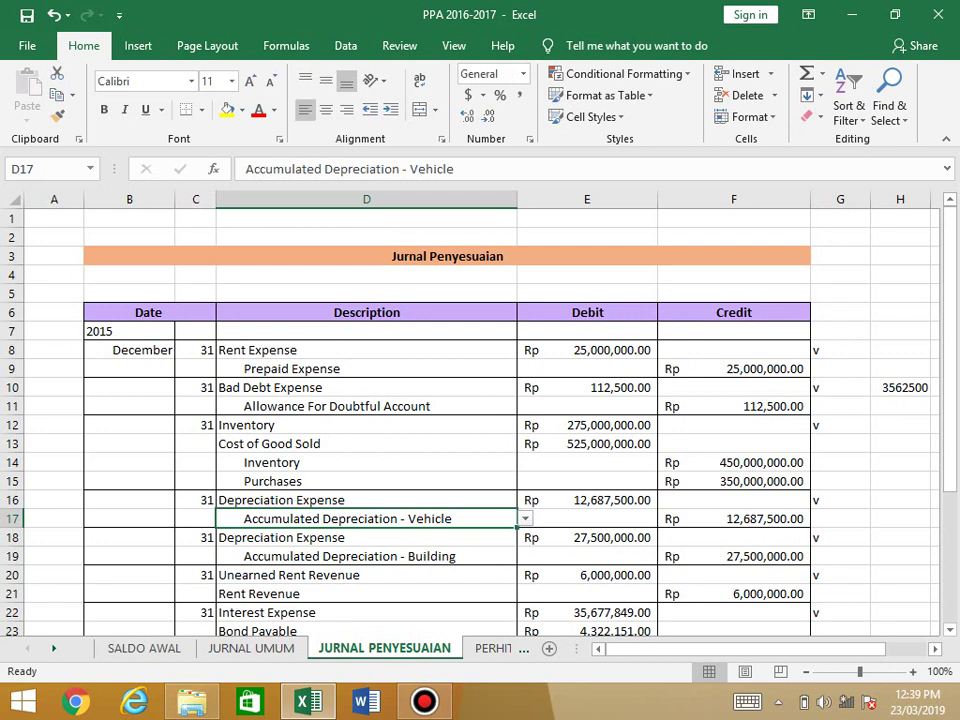
click(733, 518)
click(840, 518)
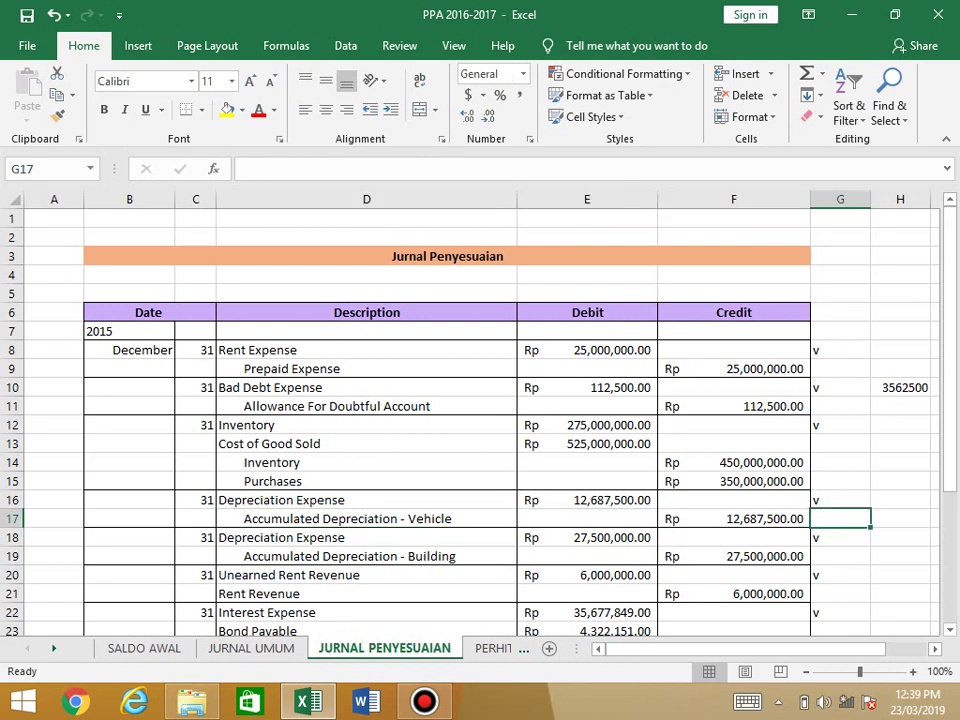
click(840, 500)
click(900, 500)
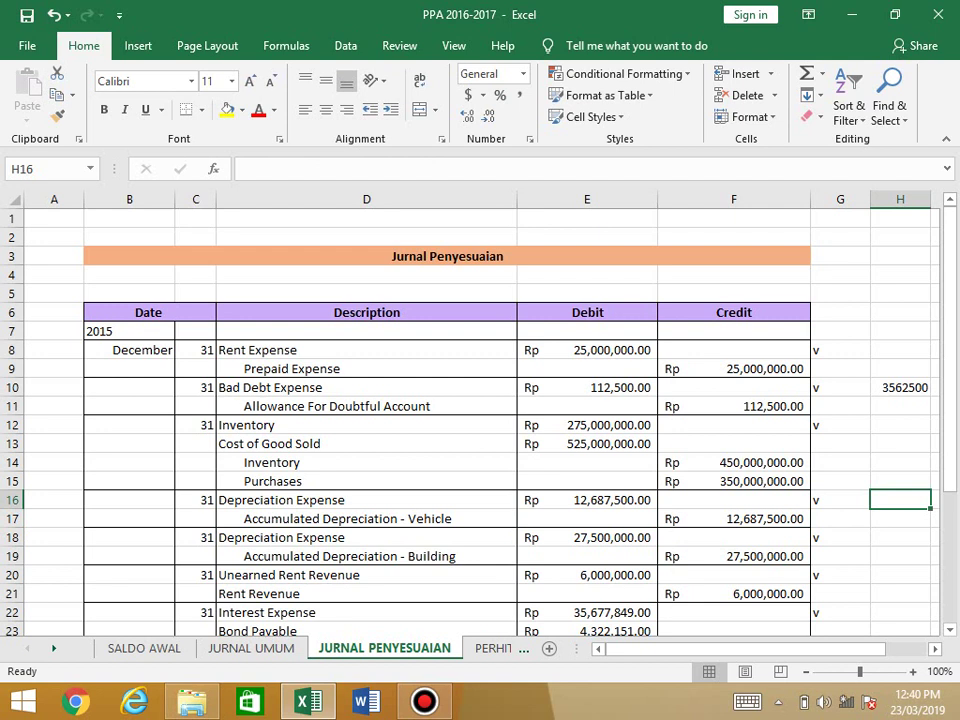
scroll(480, 420, right, 1)
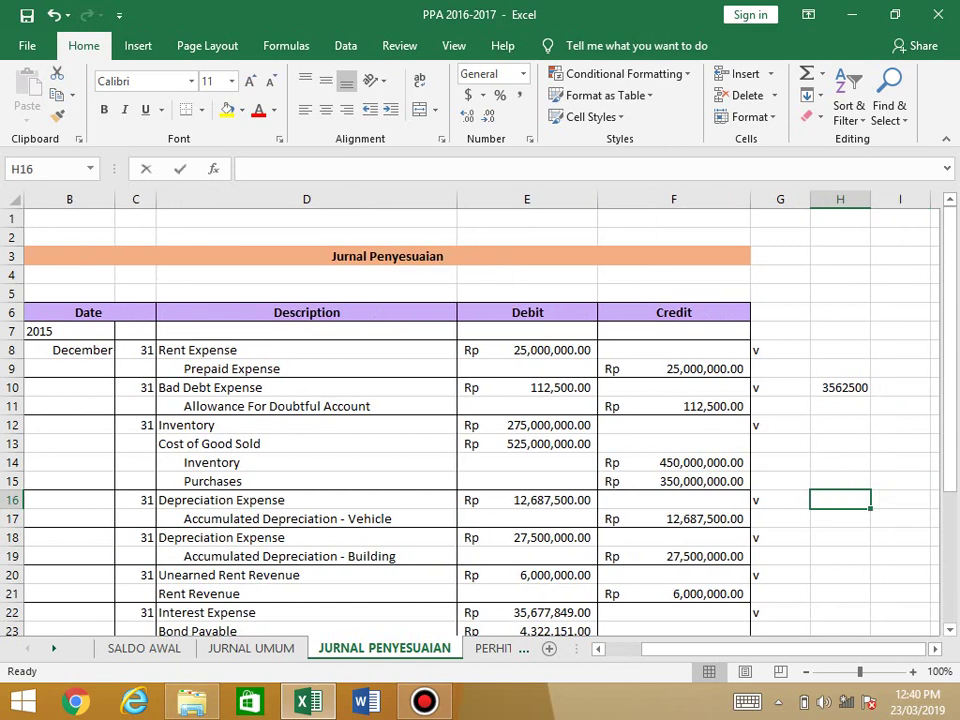
text(2)
key(BackSpace)
text(=36700)
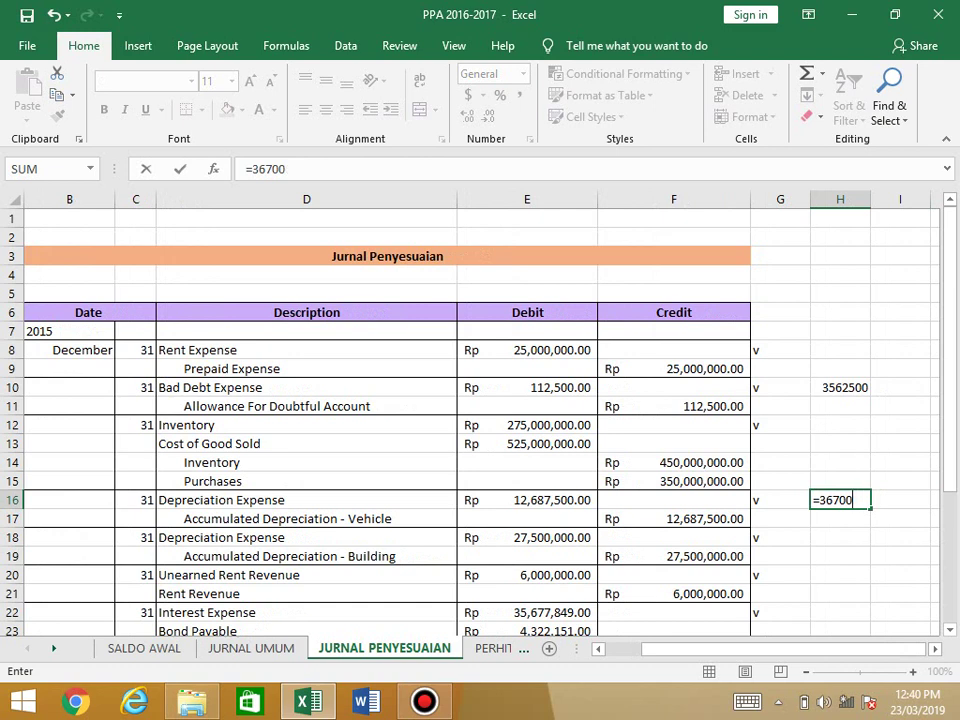
key(BackSpace)
key(BackSpace)
key(BackSpace)
text(000000)
text(-)
text(7500000)
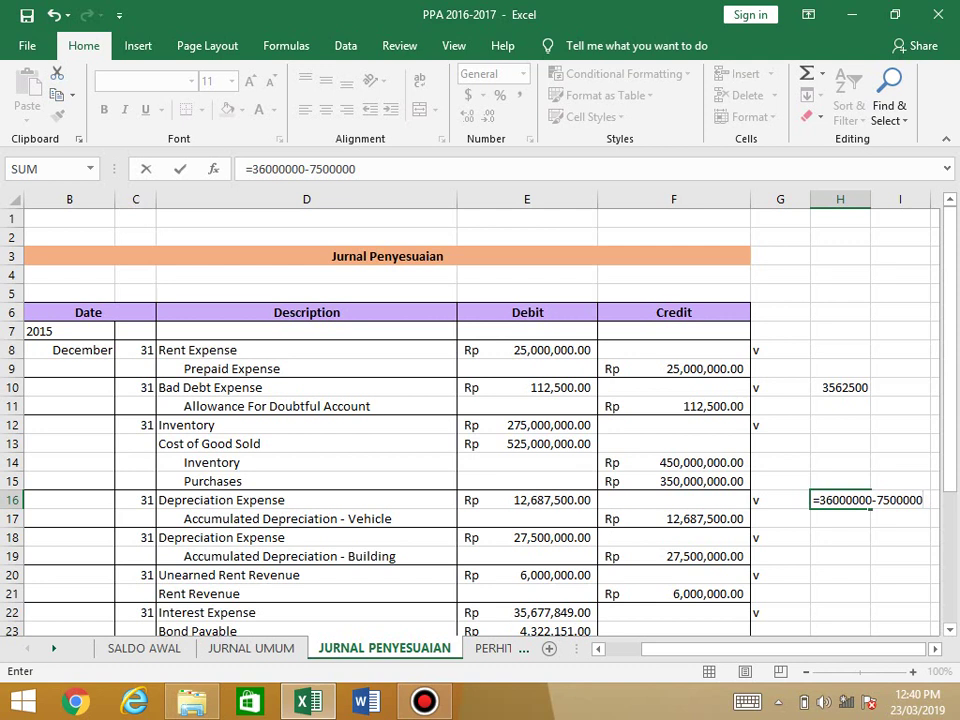
text(+15000000)
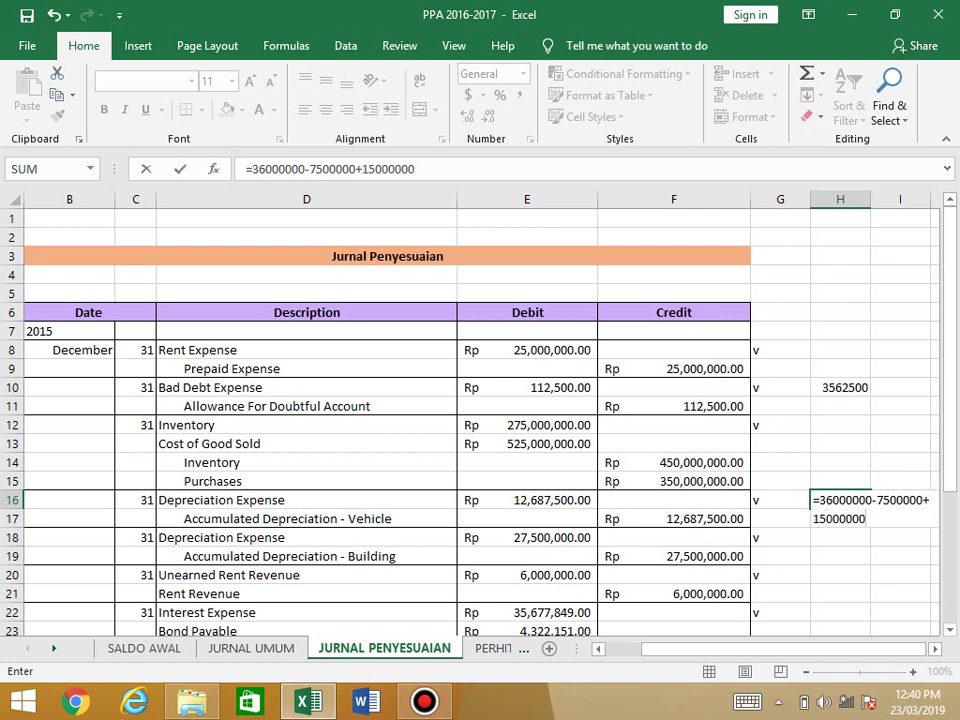
key(Return)
Calculate the vehicle depreciation in H17 with the formula =(H16/2)*(7/12)
text(=)
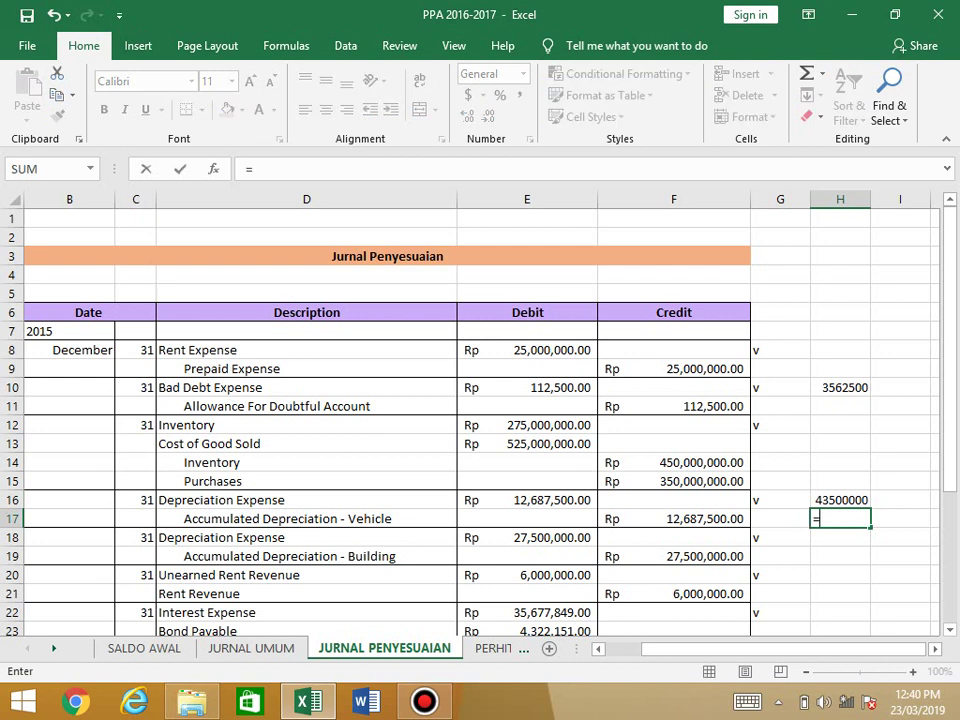
key(Up)
text(/)
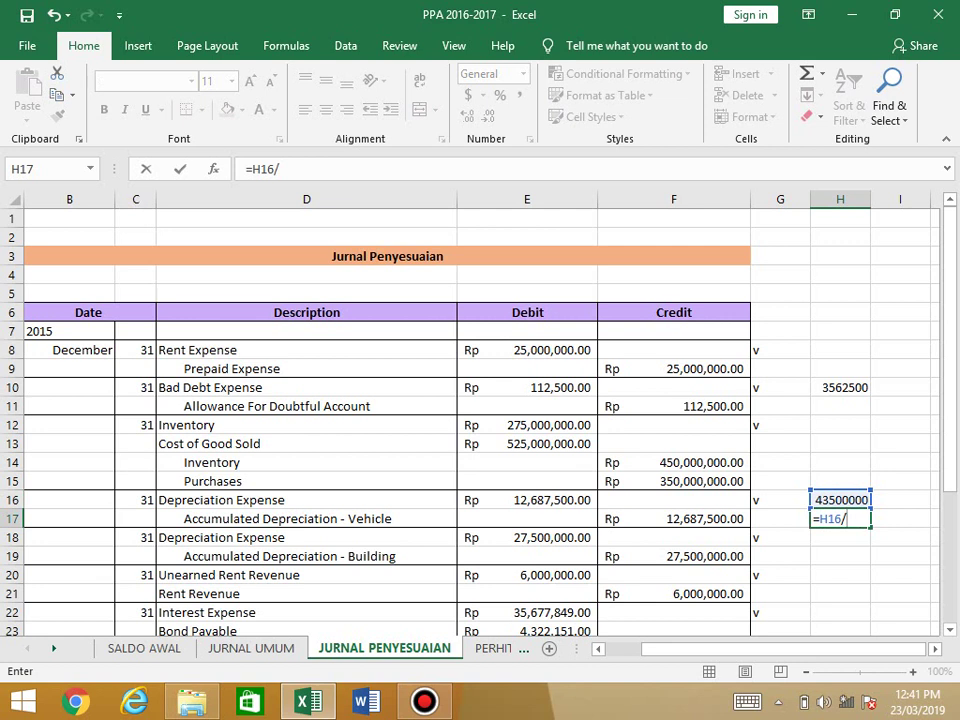
text(2))
click(816, 519)
text(()
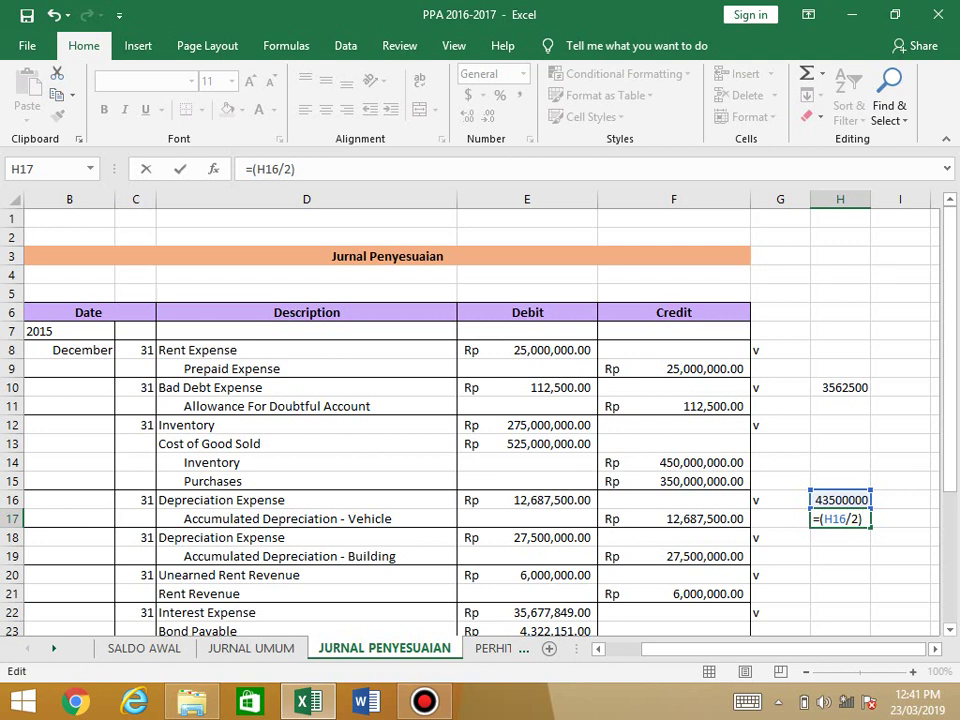
text(*)
text(7/12)
key(BackSpace)
key(BackSpace)
key(BackSpace)
key(BackSpace)
text((7/12))
key(Return)
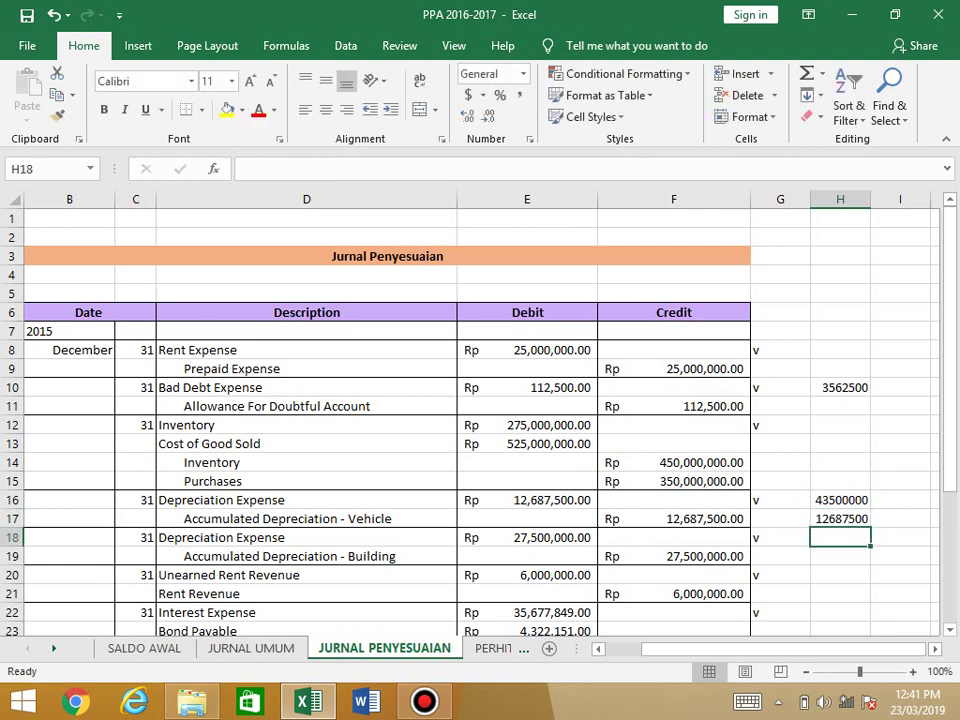
Compare the vehicle Depreciation Expense debit in E16 with the calculation and review the debit cells down to E22
click(673, 500)
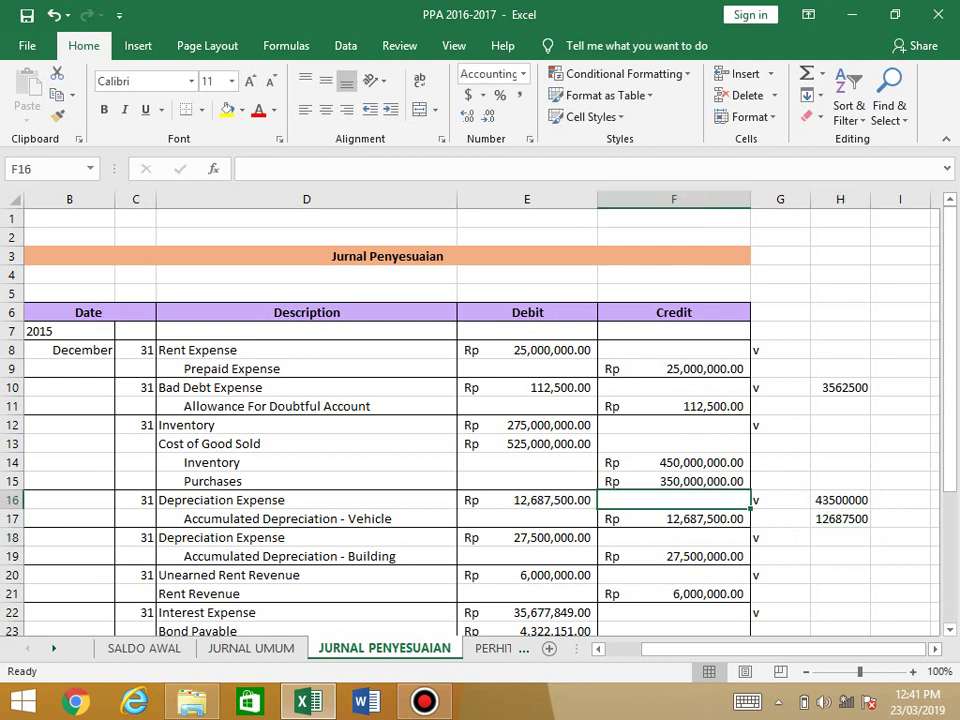
click(527, 500)
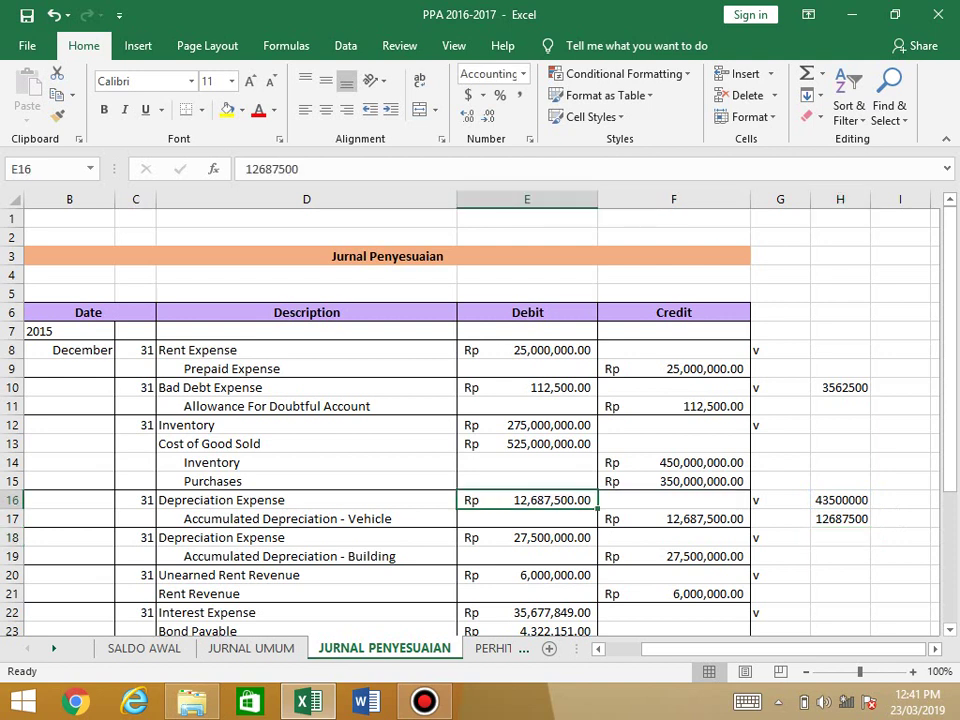
key(Down)
key(Down)
key(Down)
key(Down)
key(Down)
key(Down)
key(Down)
key(Down)
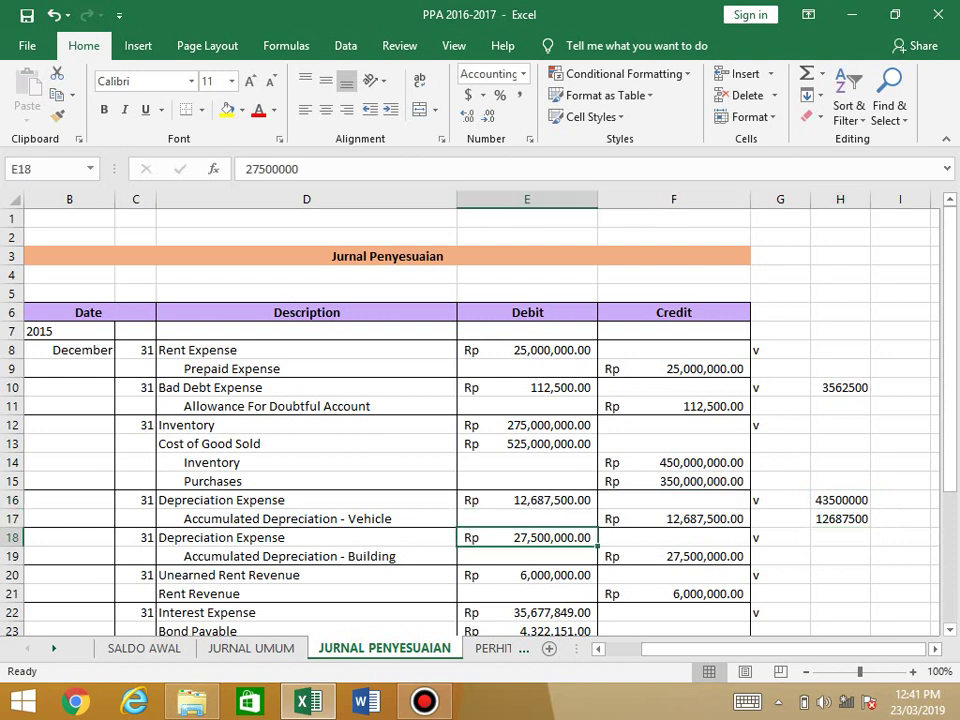
click(527, 575)
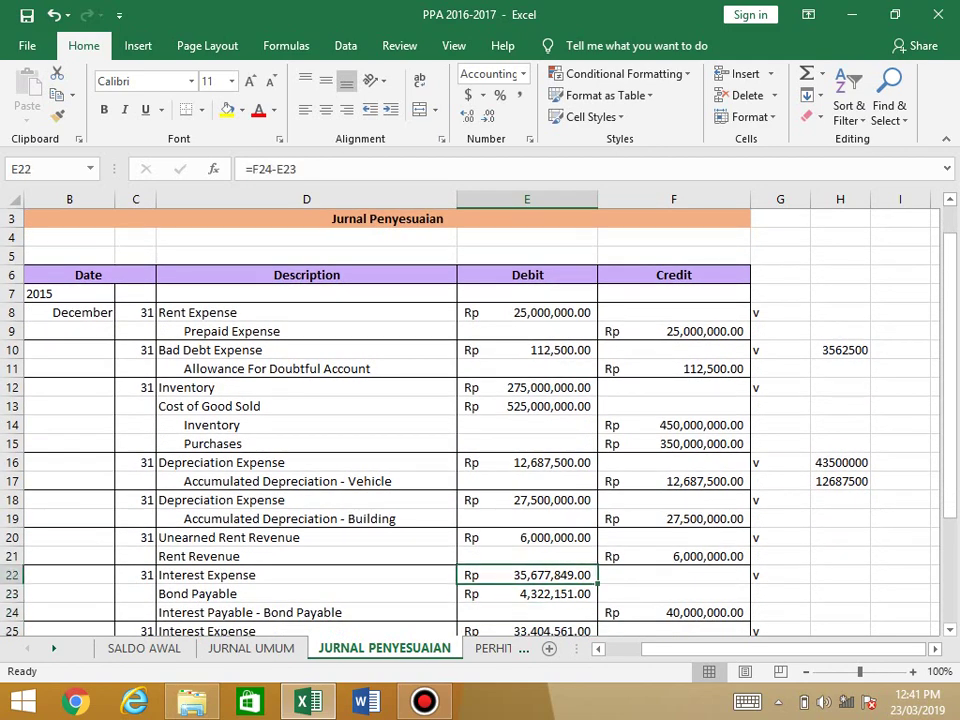
Indent the credit accounts Rent Revenue in D21 and Interest Payable - Bond Payable in D24 by three levels each
click(306, 556)
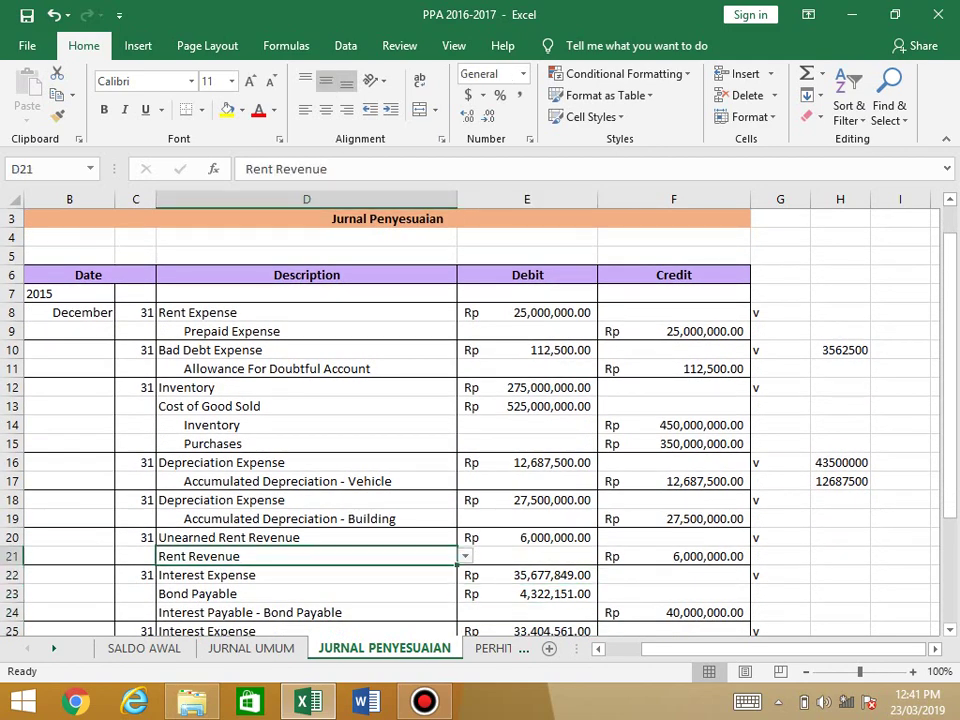
click(390, 109)
click(390, 109)
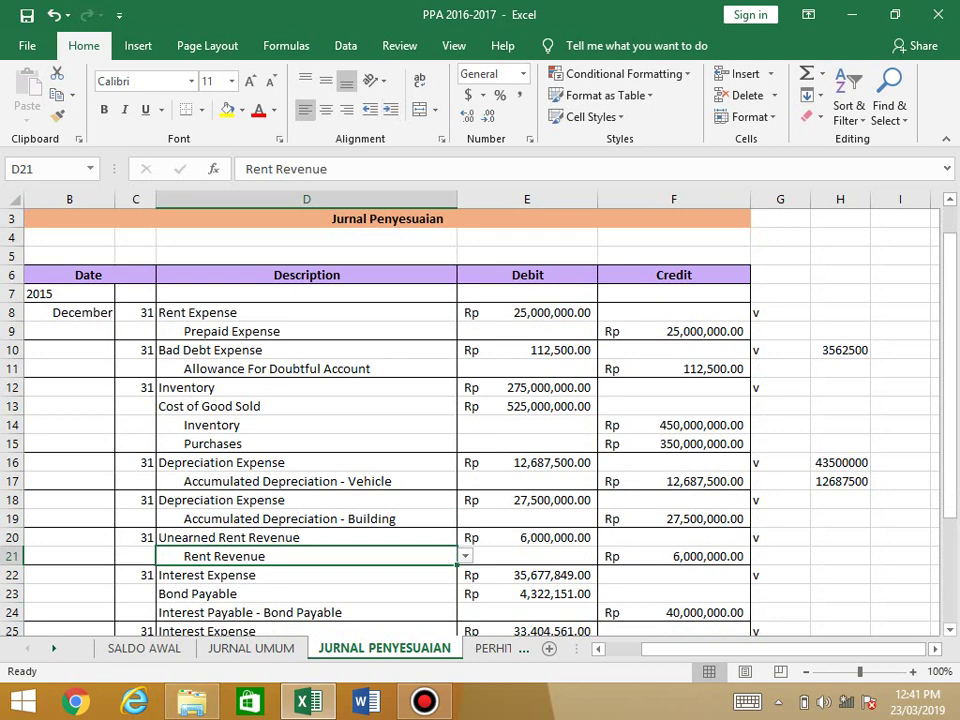
click(250, 612)
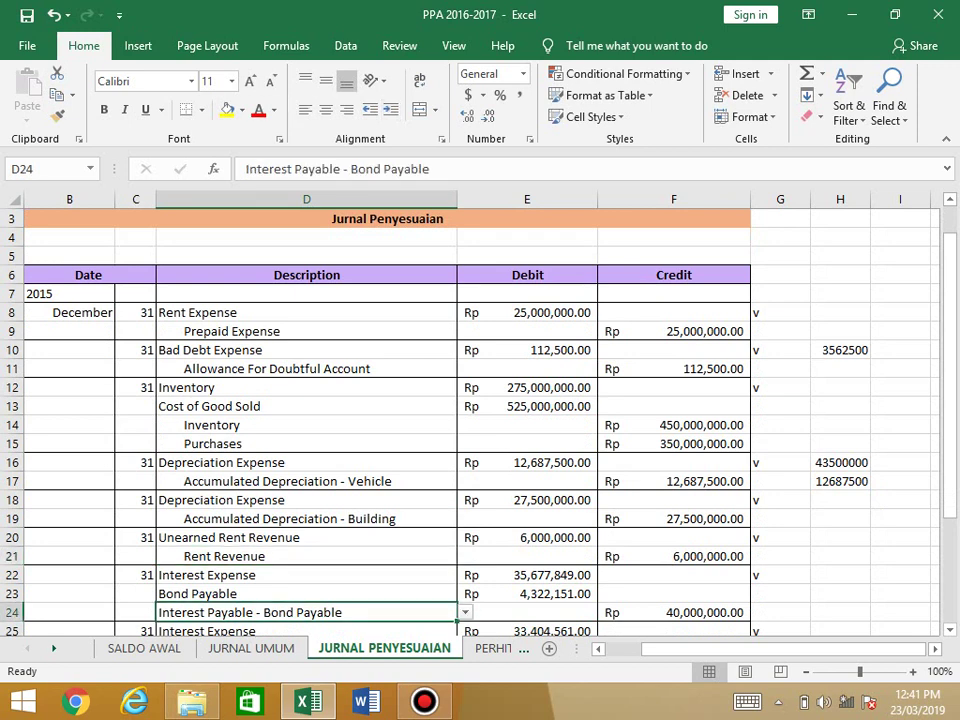
click(390, 109)
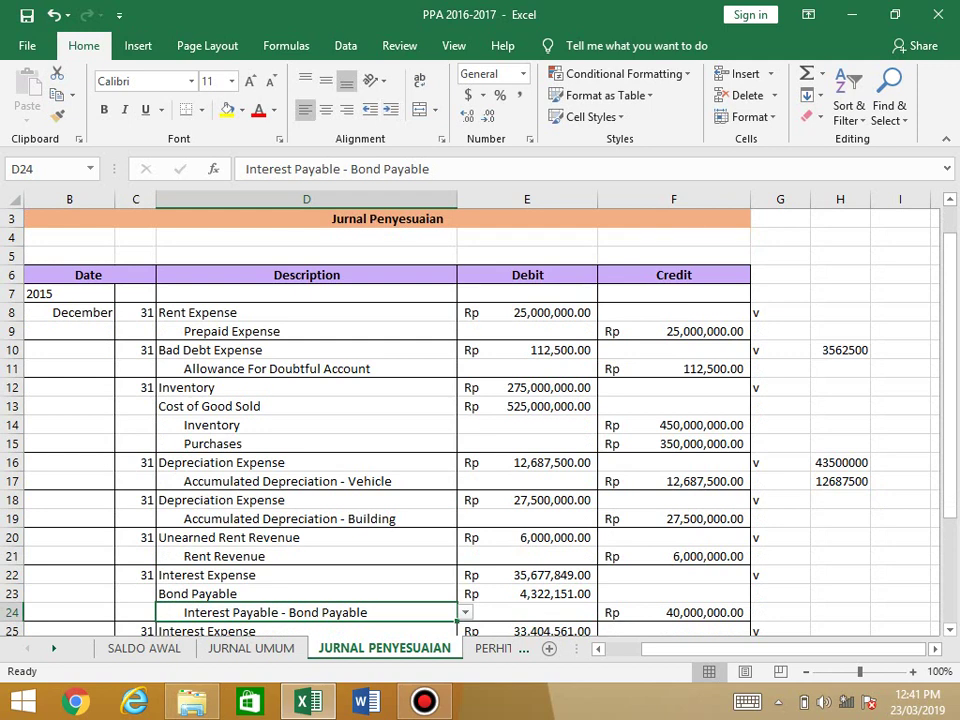
Review the adjusting entries from the building depreciation and Unearned Rent Revenue rows down to the journal's last interest entry
click(527, 518)
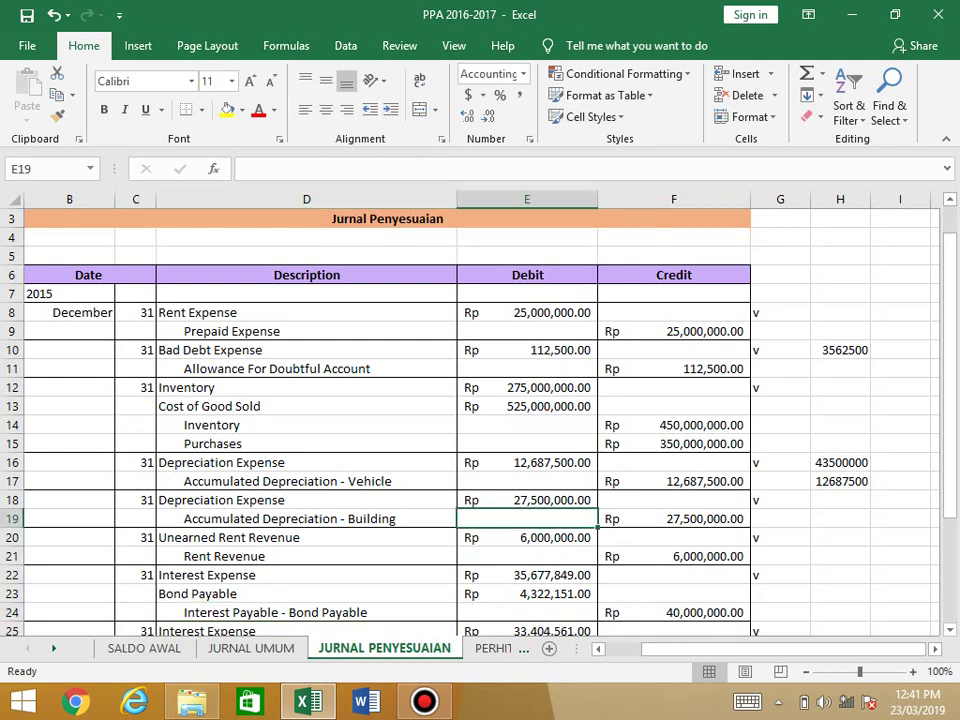
click(527, 537)
click(673, 537)
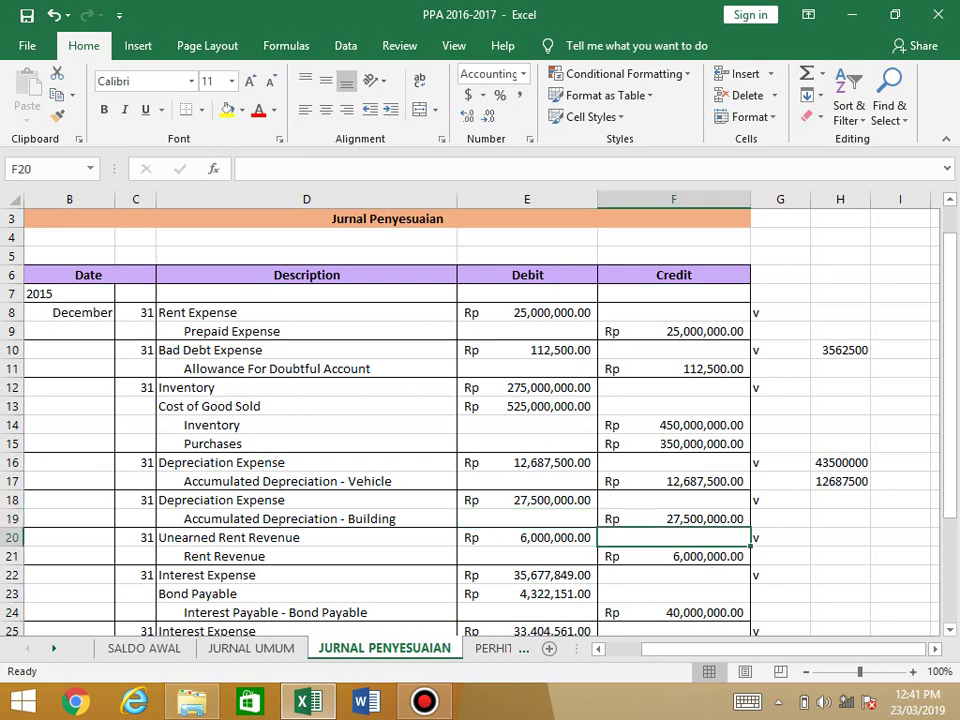
click(527, 537)
click(527, 518)
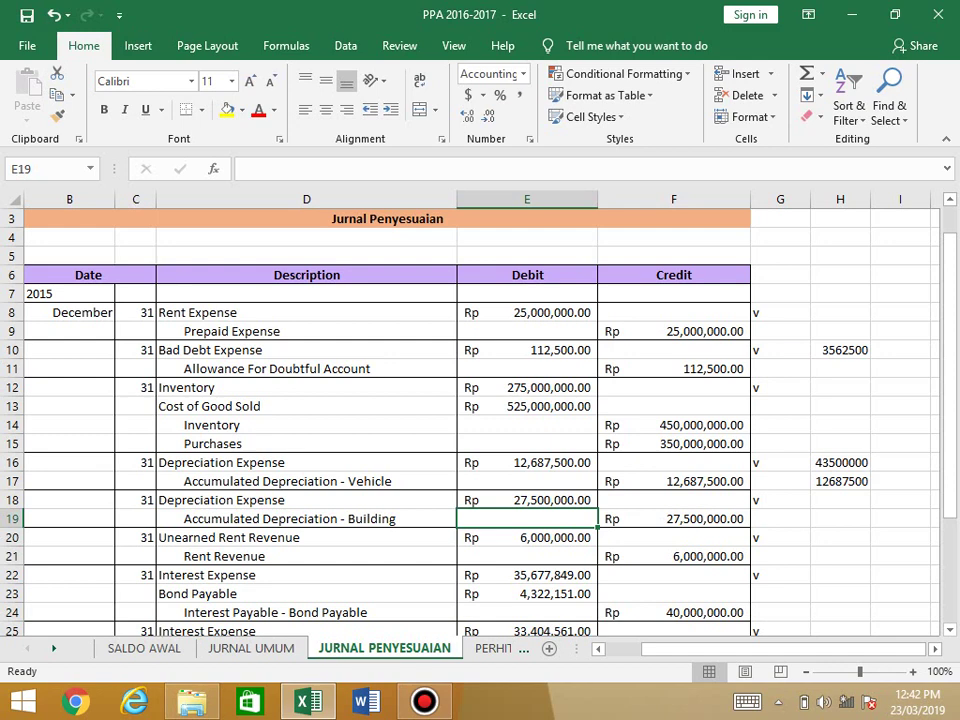
click(527, 593)
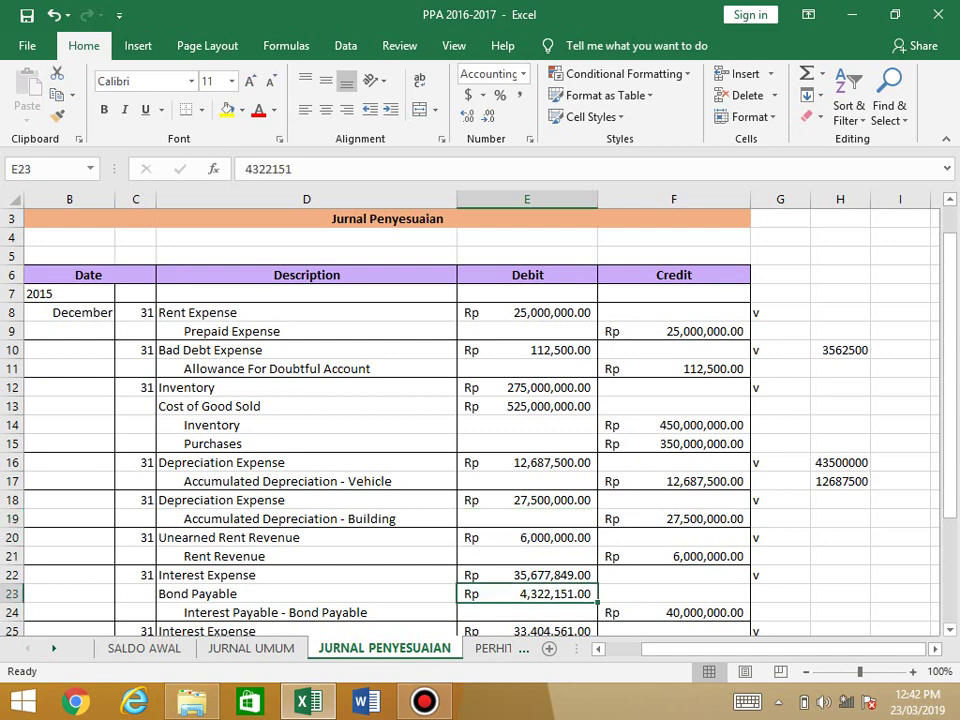
key(Down)
key(Down)
key(Down)
key(Down)
key(Down)
key(Down)
key(Down)
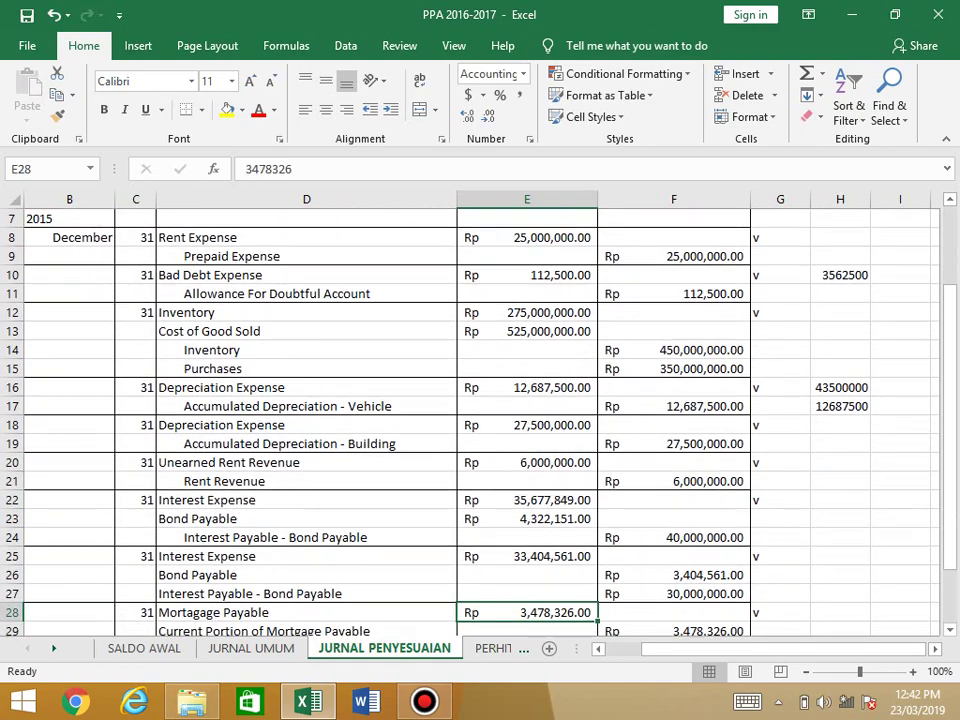
key(Down)
key(Down)
key(Down)
key(Up)
key(Up)
key(Up)
key(Up)
key(Up)
key(Up)
key(Up)
key(Up)
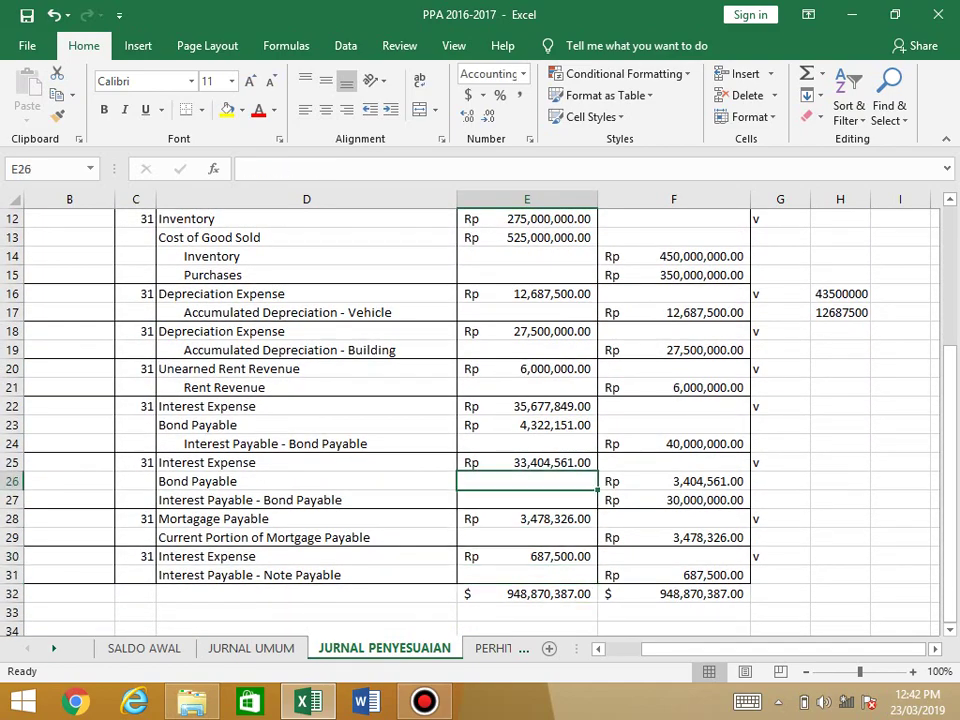
key(Up)
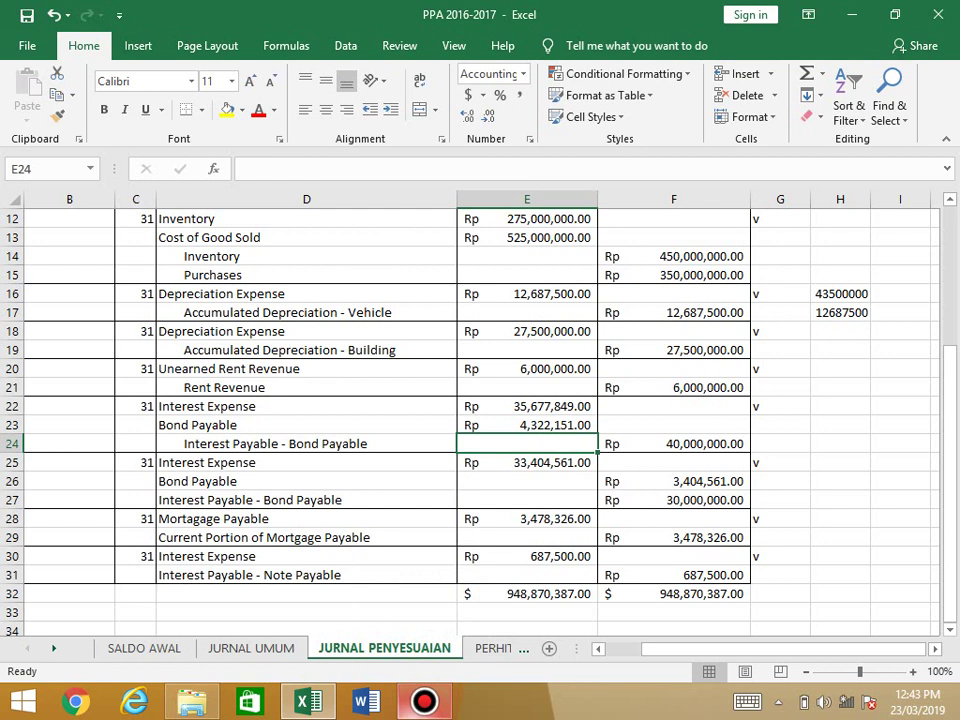
Check the bond interest payable row 24, and calculate the Interest Expense debit in E22 with the formula =8%*445973111
click(673, 443)
click(527, 443)
click(306, 443)
click(673, 443)
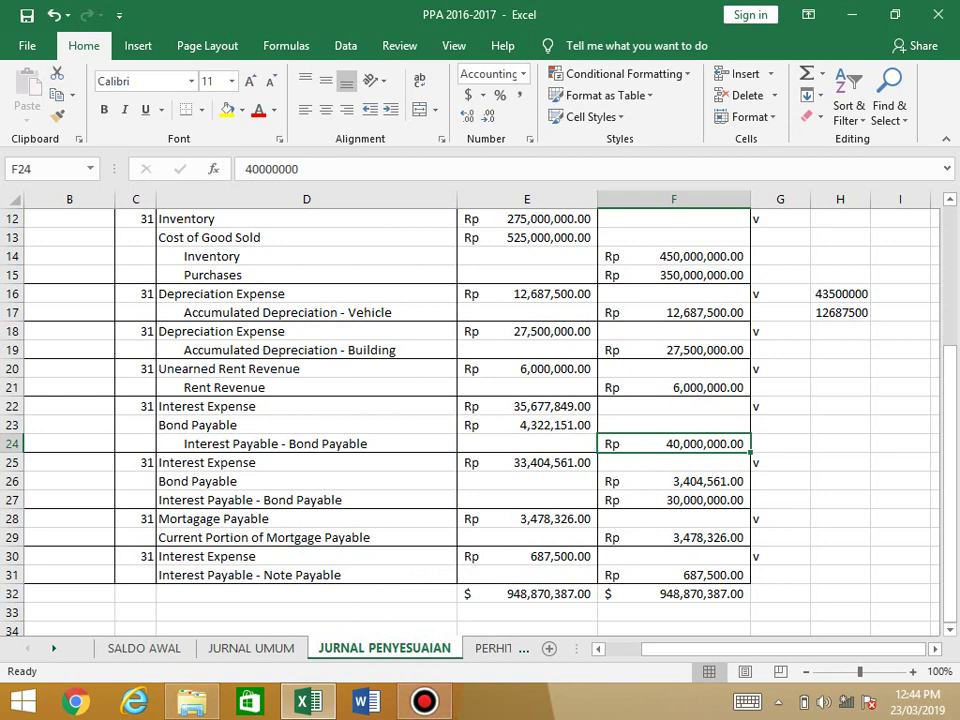
click(527, 406)
text(=)
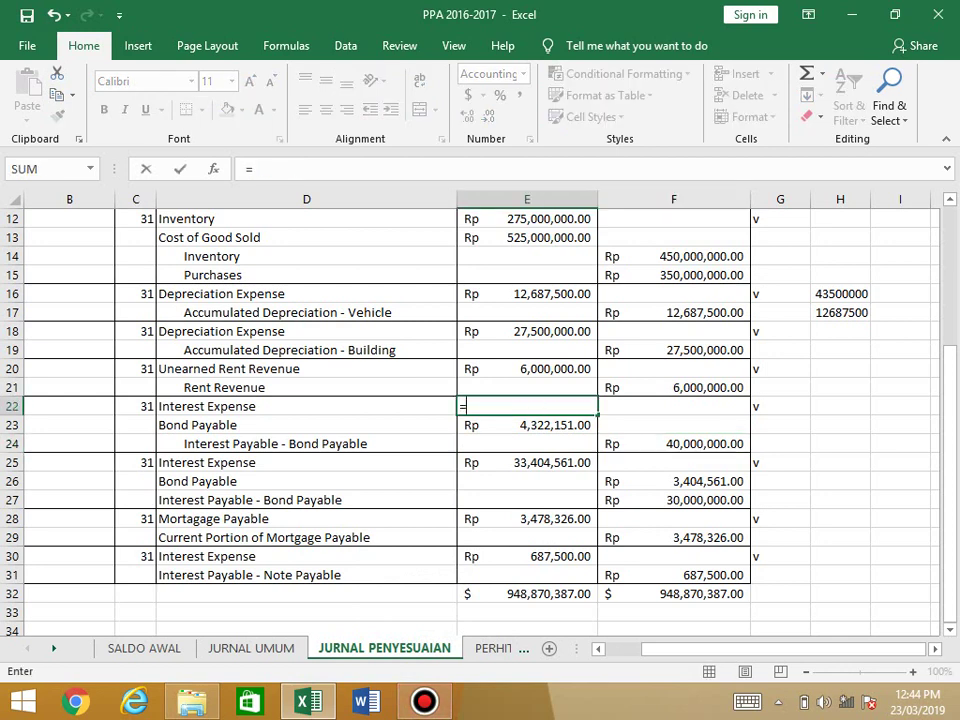
text(8%*445)
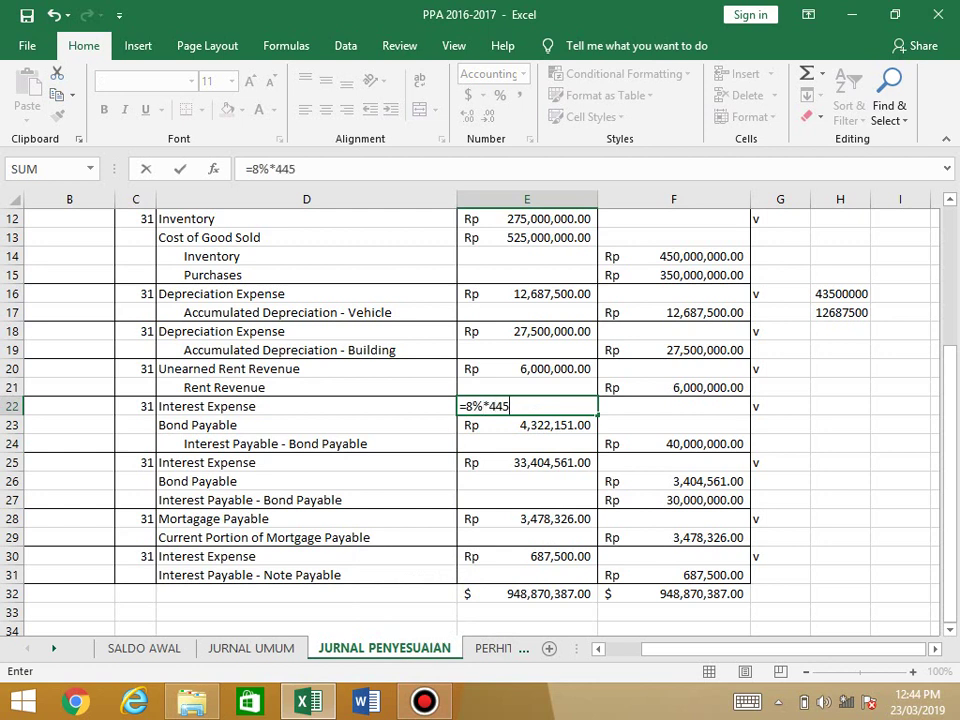
text(973111)
key(Return)
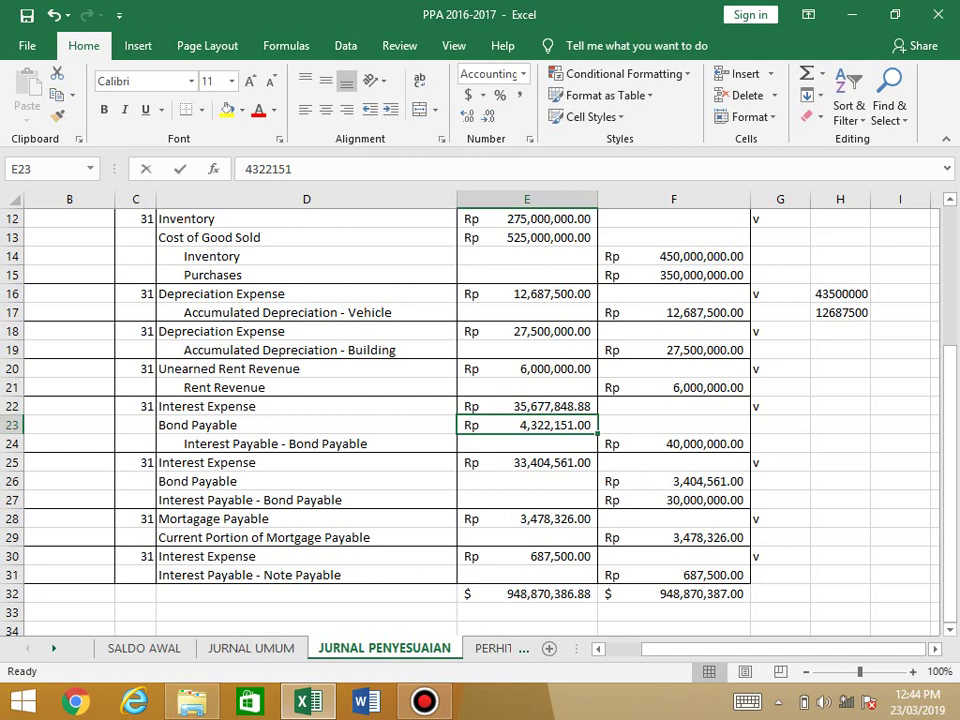
Calculate the Bond Payable debit in E23 with the formula =F24-E22
text(=)
key(Right)
key(Down)
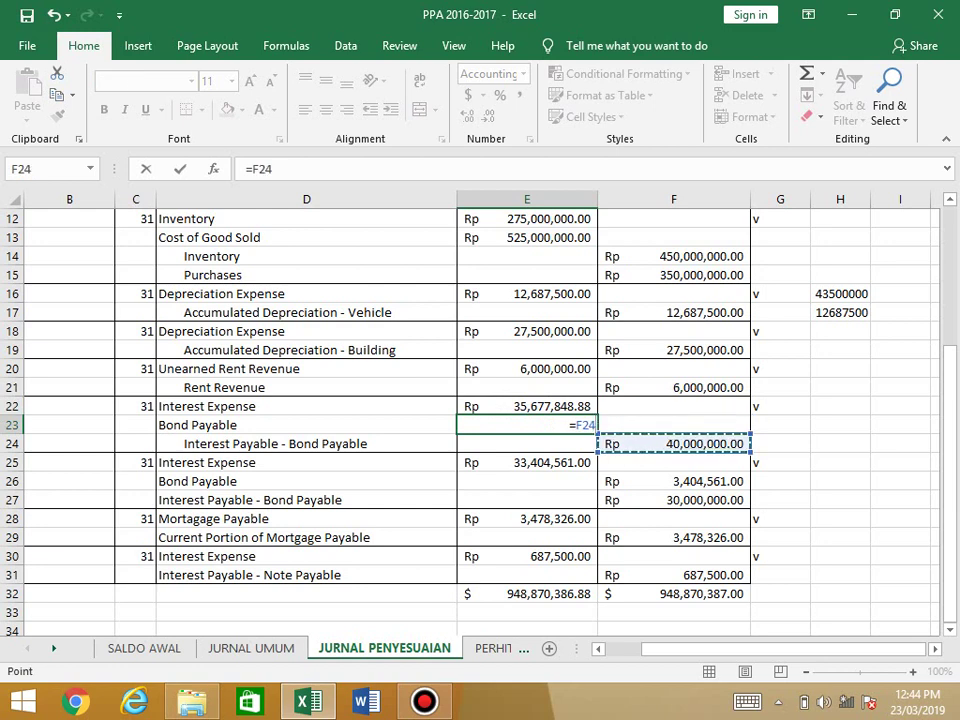
text(-)
key(Left)
key(Up)
key(Up)
key(Right)
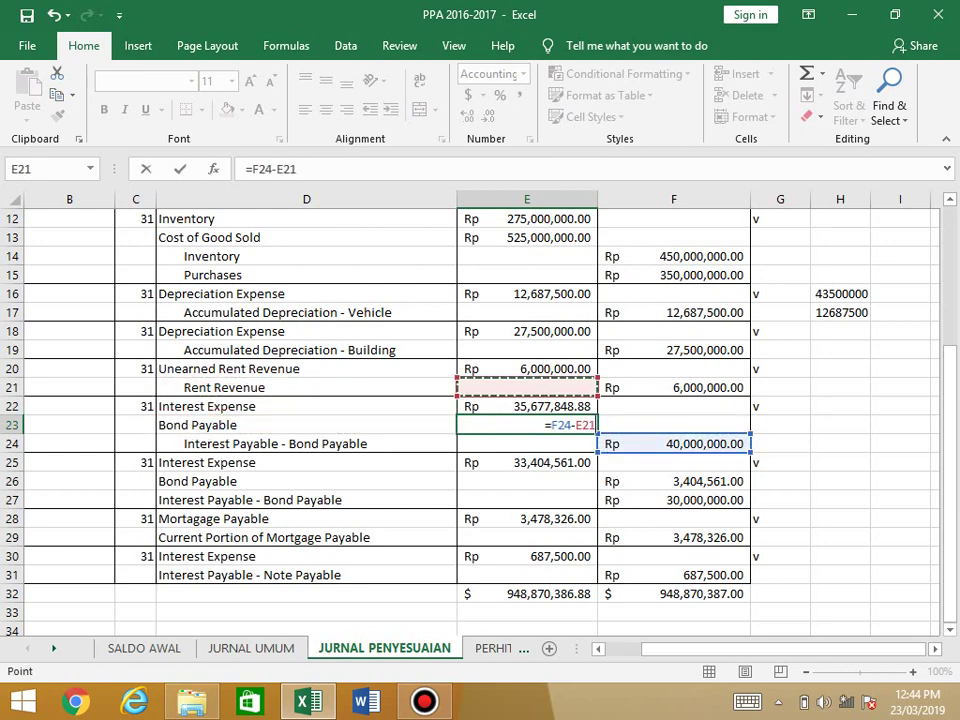
key(Down)
key(Return)
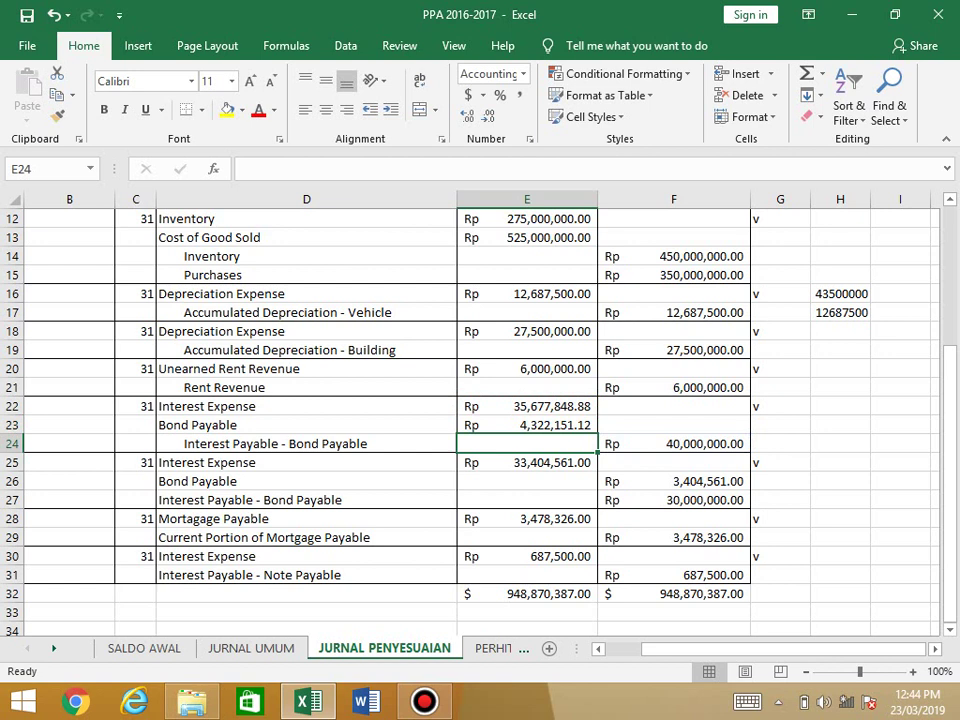
Indent the credit accounts Bond Payable in D26 and Interest Payable - Bond Payable in D27 by three levels each
click(306, 481)
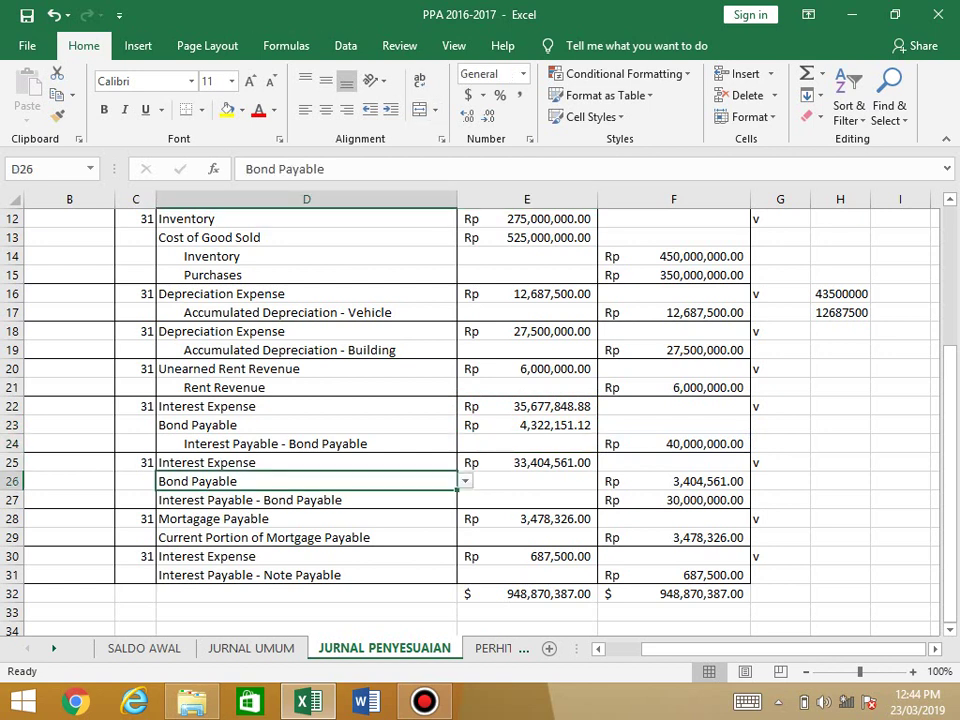
key(ctrl+alt+Tab)
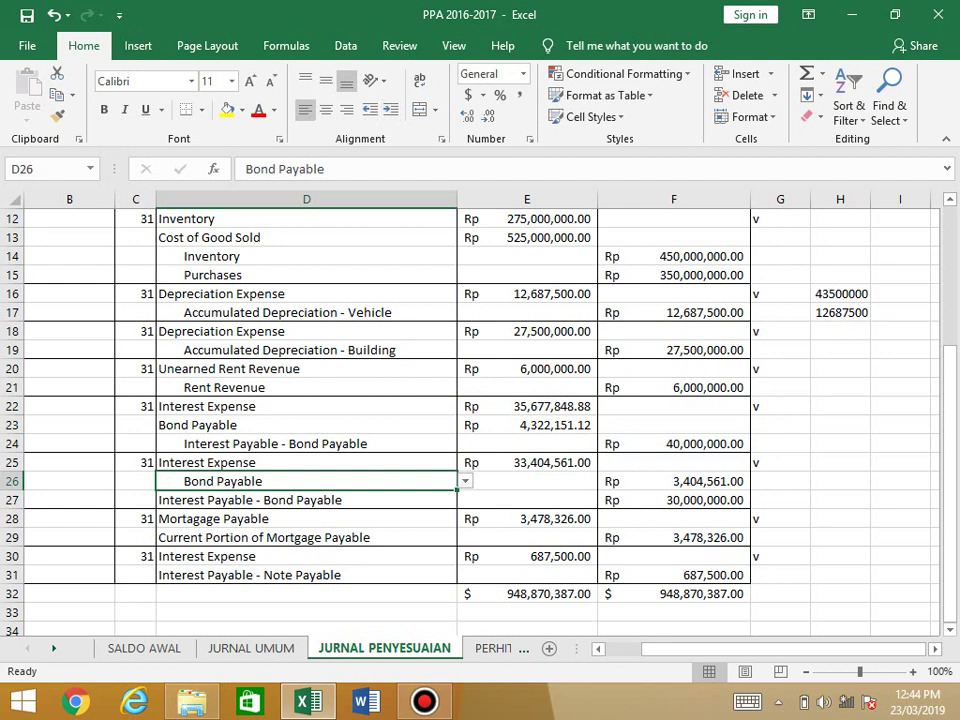
key(Down)
click(390, 109)
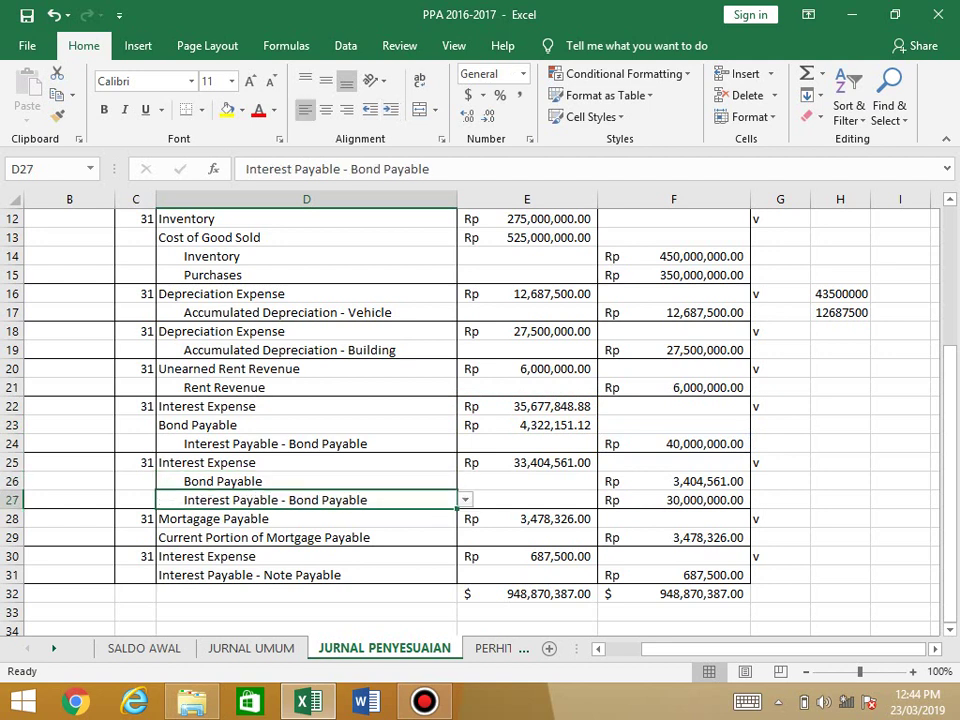
Calculate the second bond's Interest Expense debit in E25 with the formula =12%*278371343
click(673, 500)
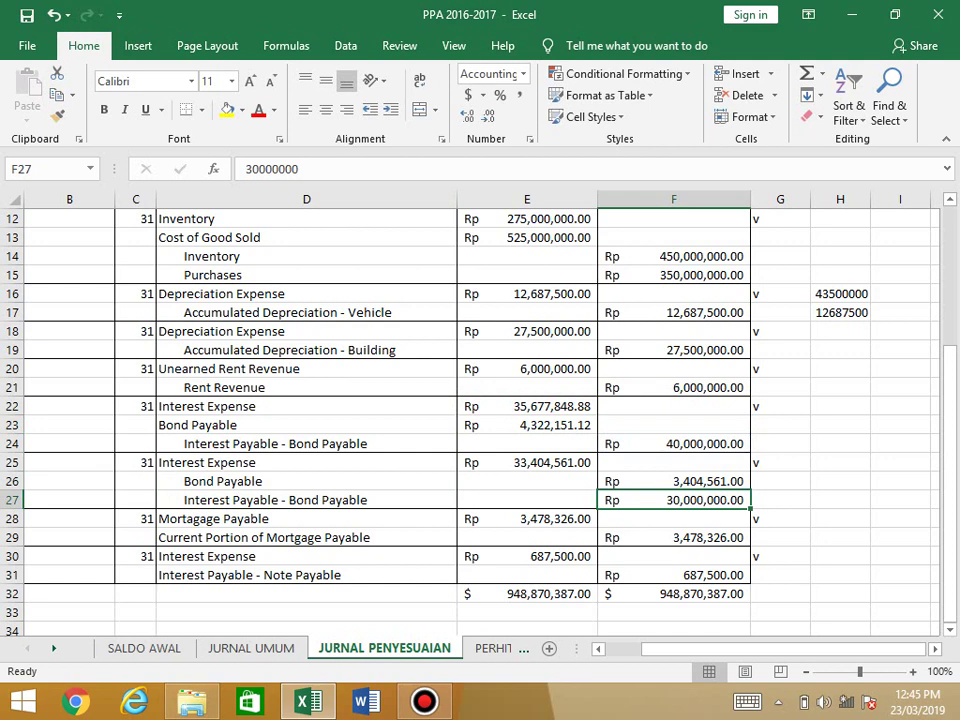
click(527, 462)
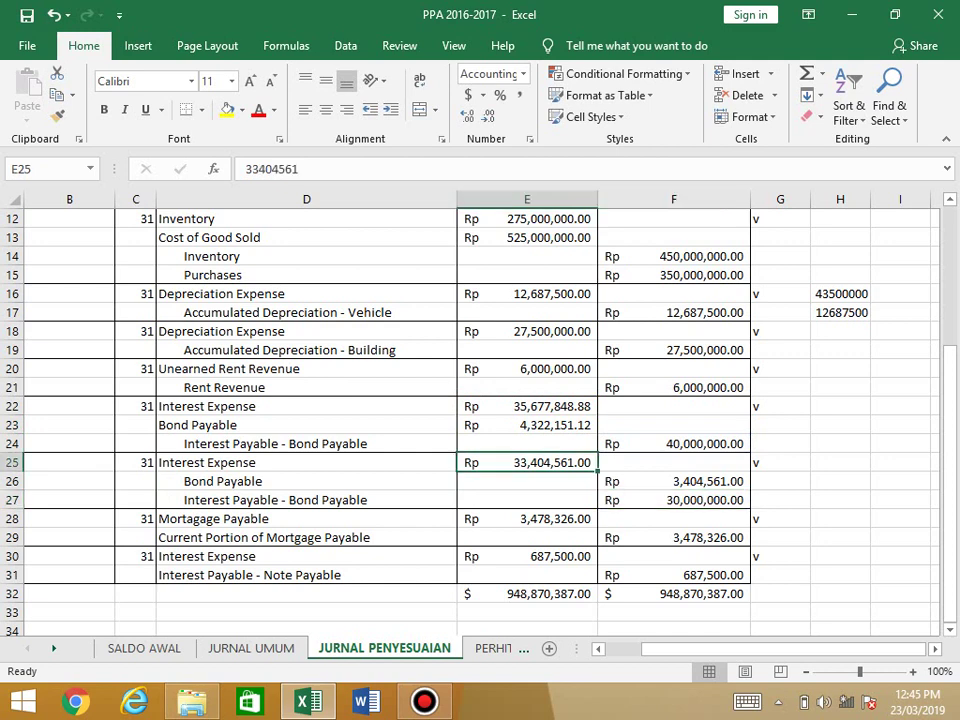
text(=)
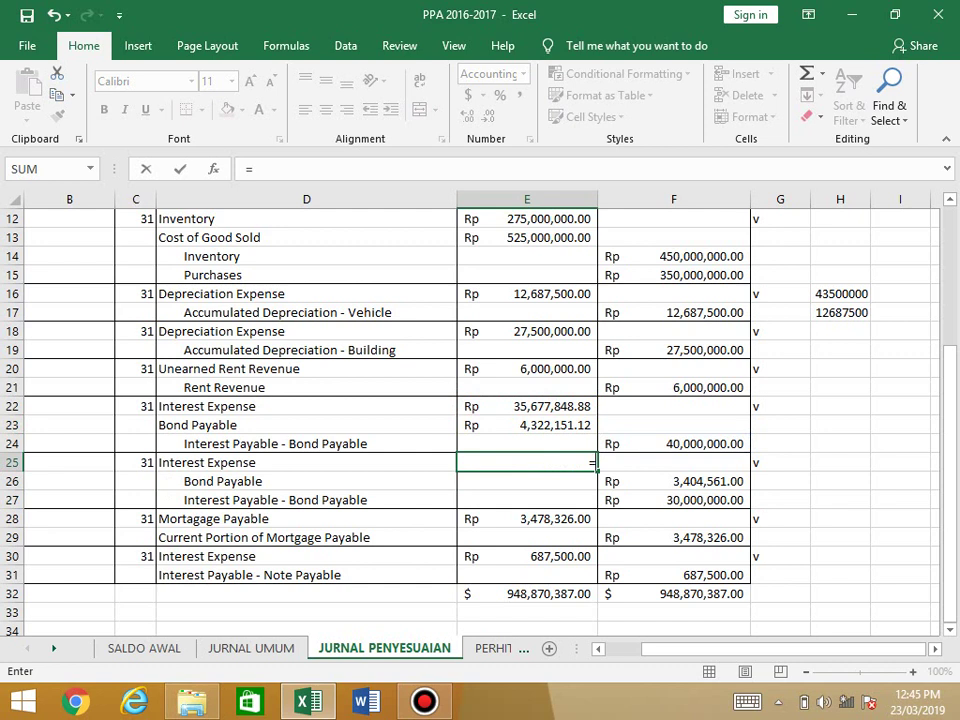
text(12%*)
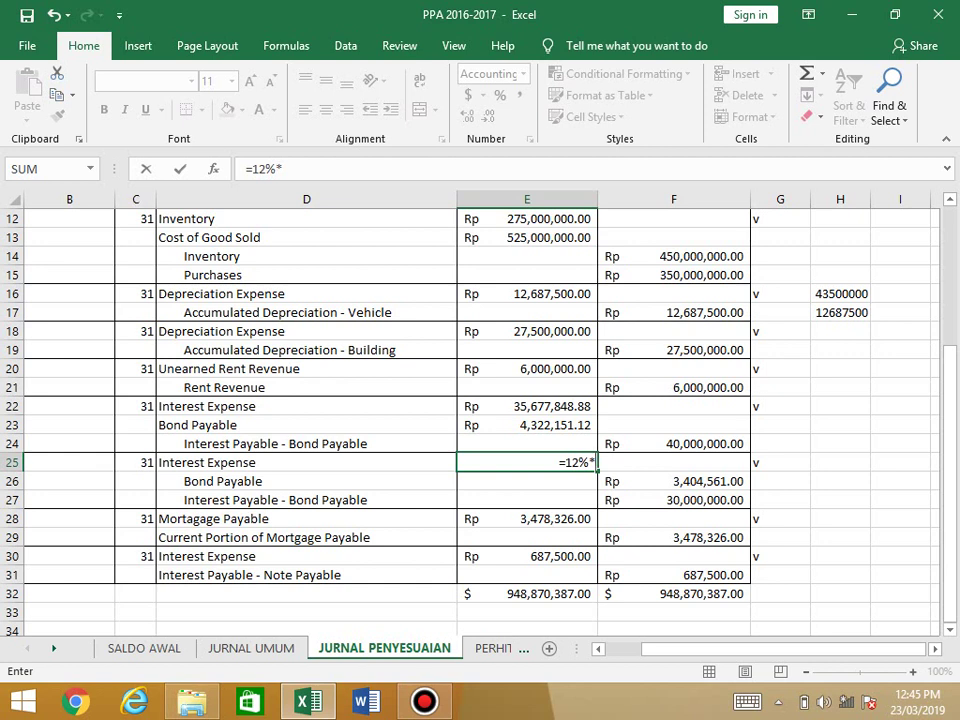
text(278)
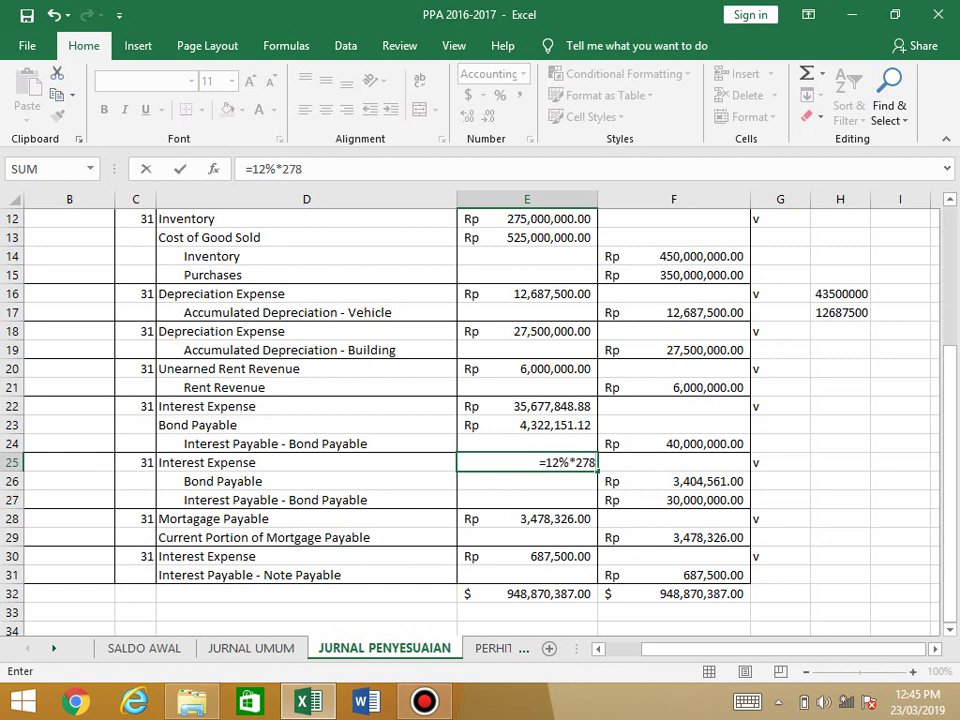
text(371)
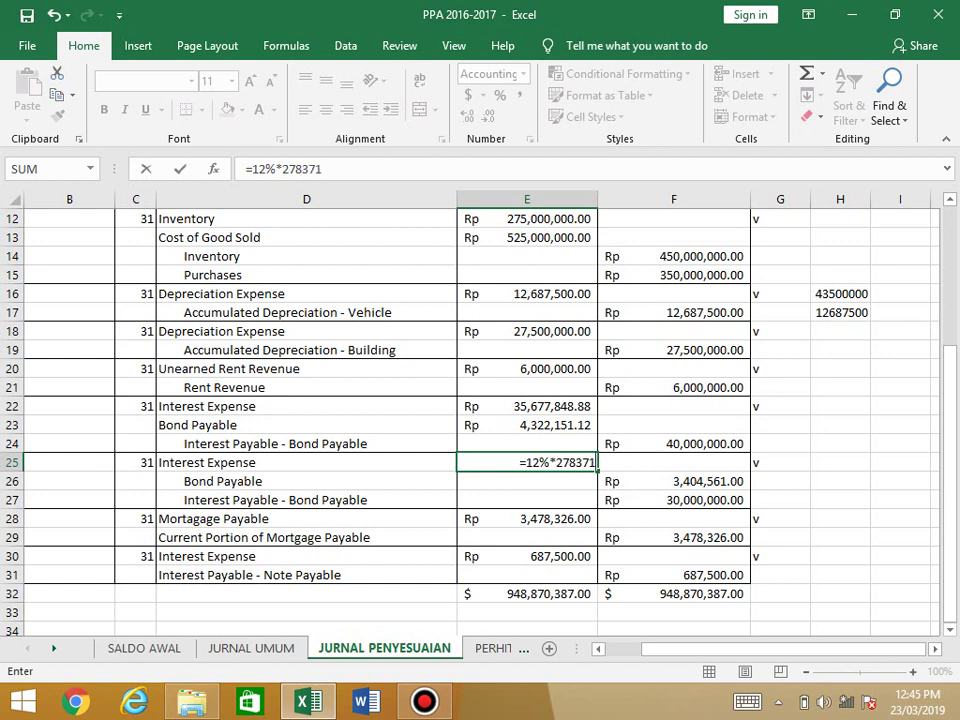
text(343)
key(Return)
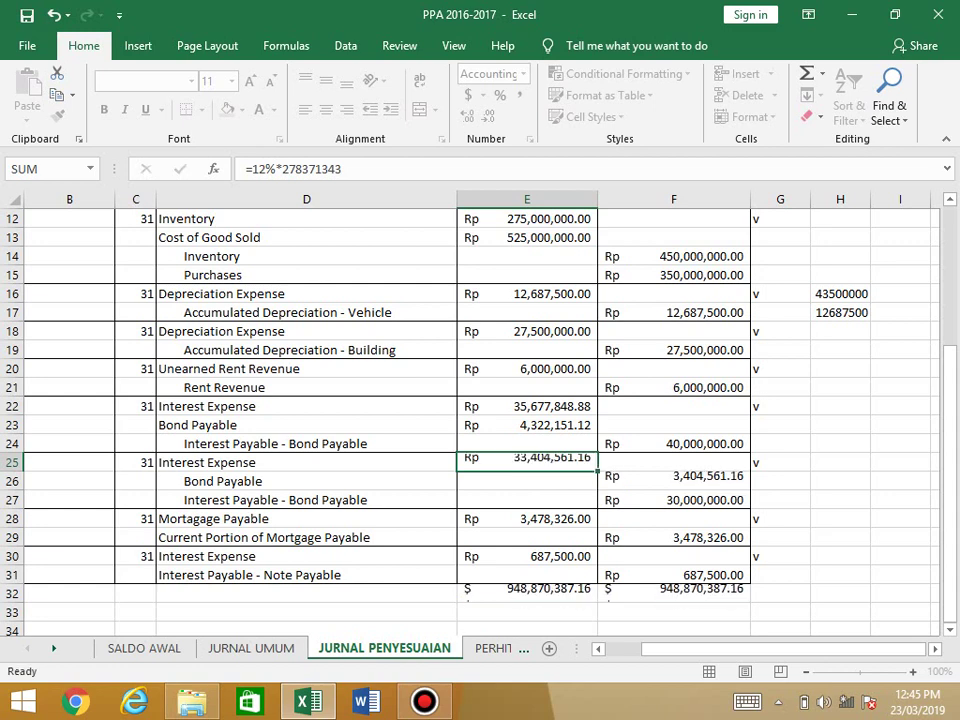
click(527, 462)
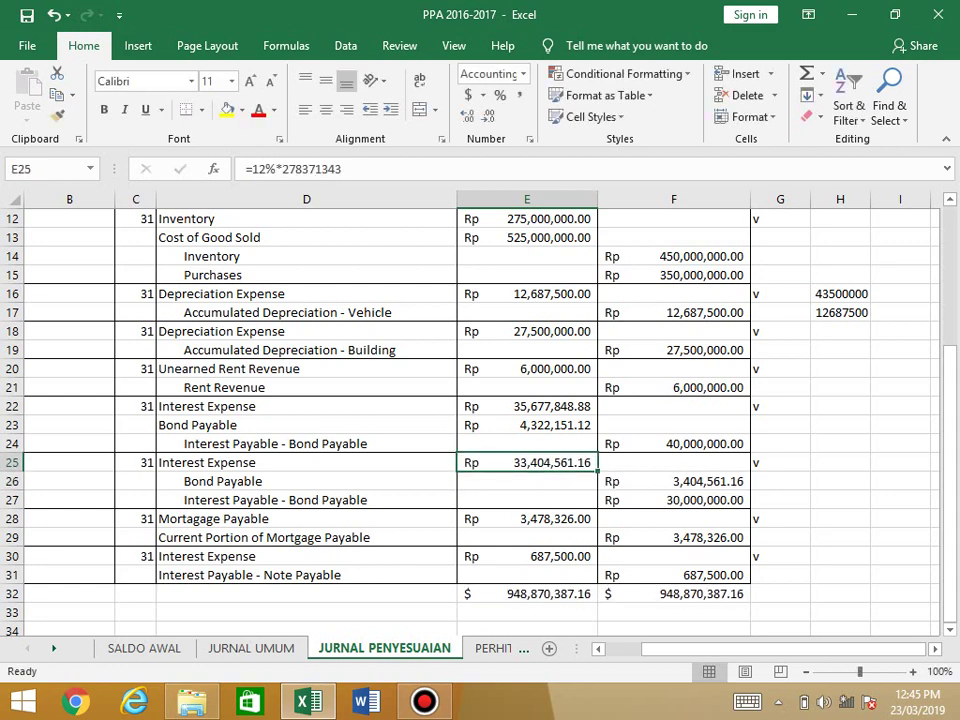
Enter the formula =E25-F27 for the Bond Payable credit in F26
click(645, 481)
right_click(645, 481)
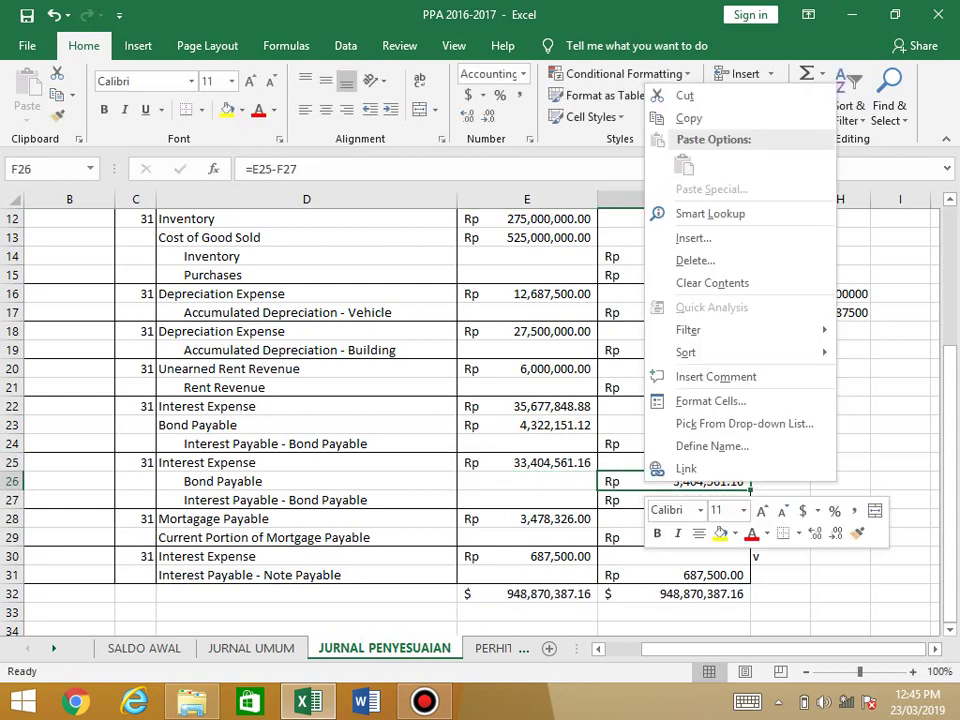
key(Escape)
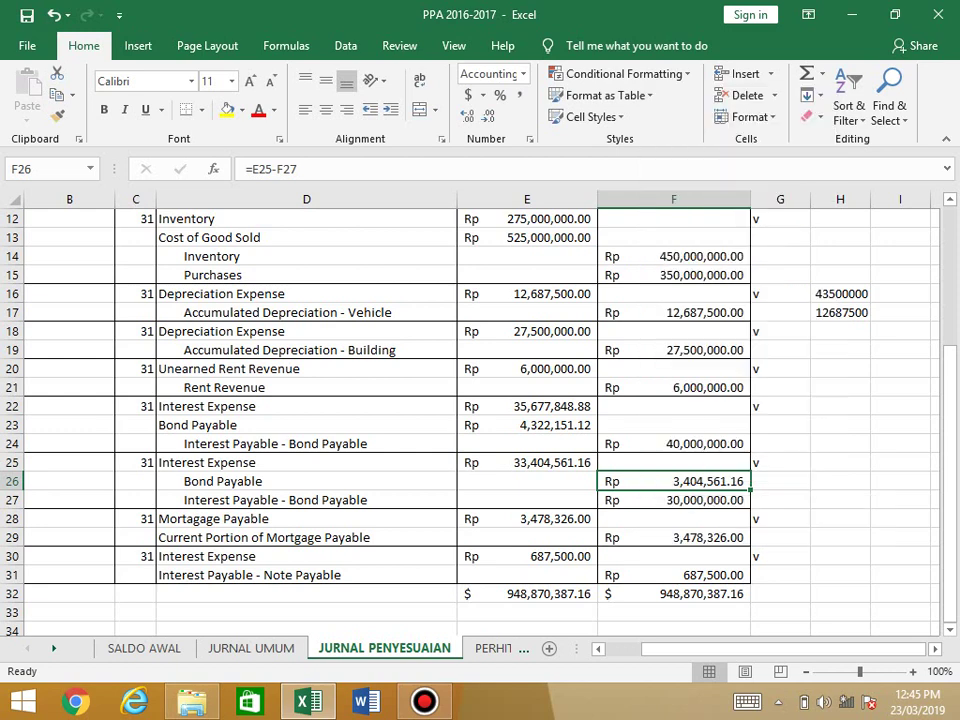
text(=)
key(Left)
key(Up)
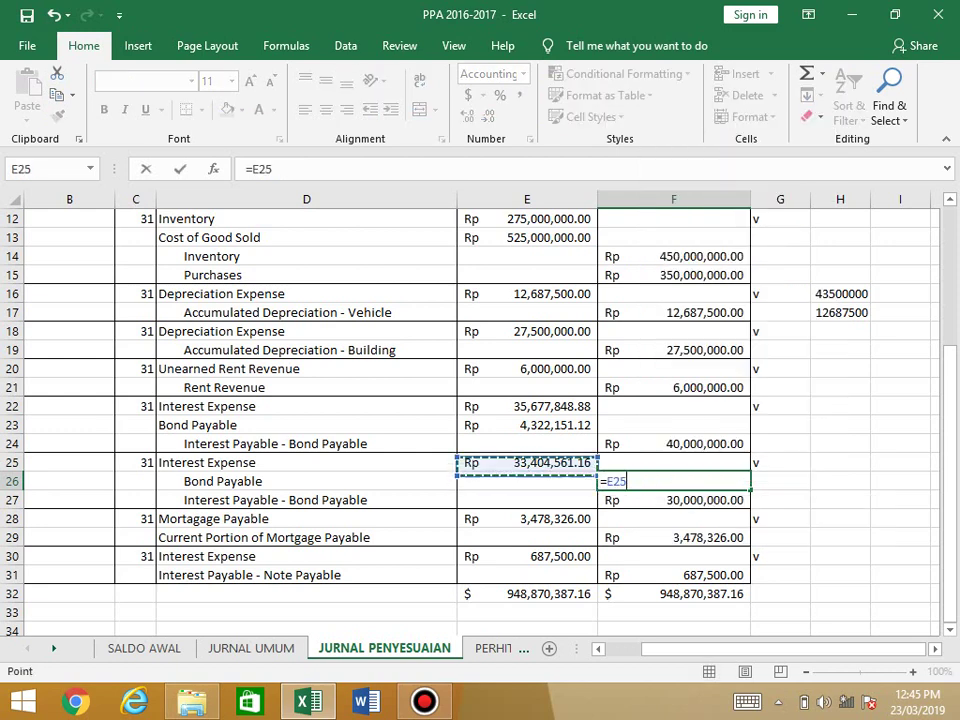
text(-)
key(Down)
key(Right)
key(Left)
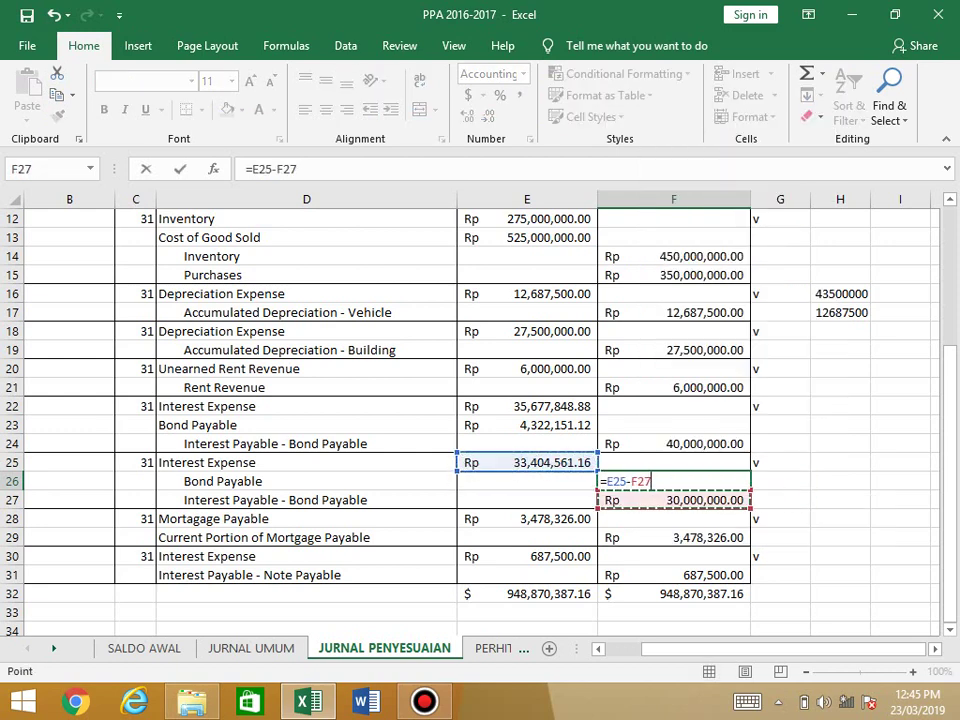
key(Return)
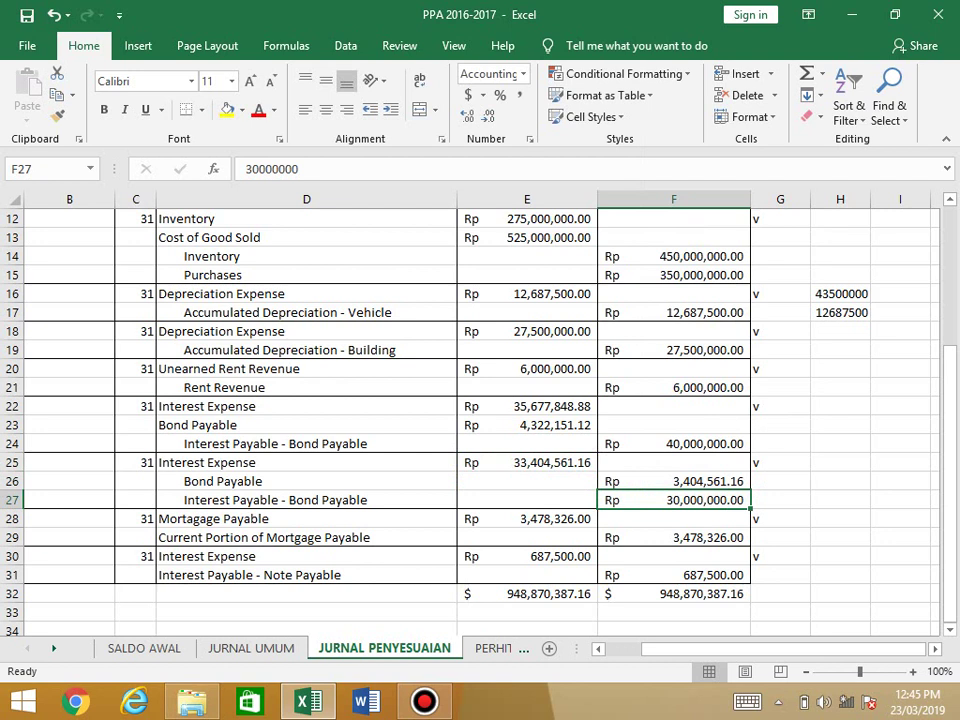
Indent the credit account Current Portion of Mortgage Payable in D29 by three levels and check the mortgage debit row 28
click(673, 518)
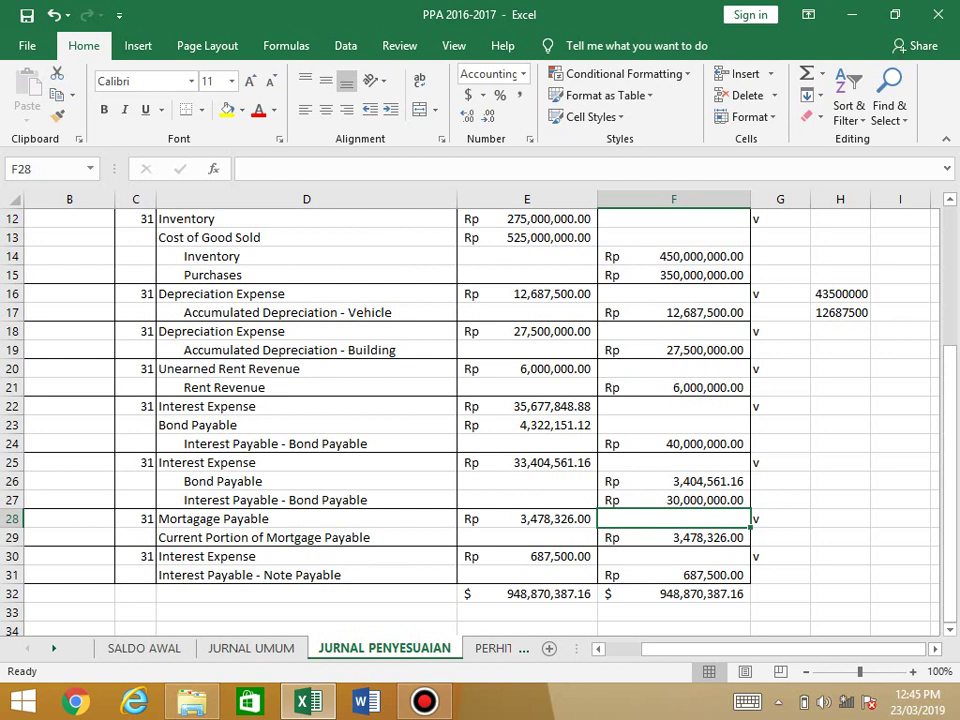
click(306, 537)
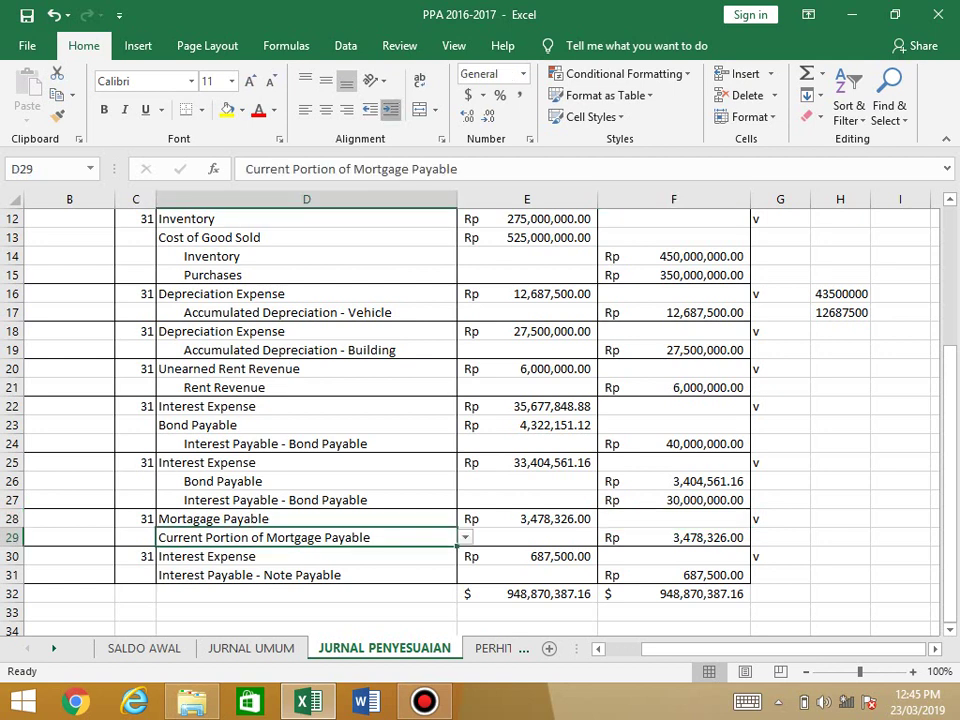
click(390, 109)
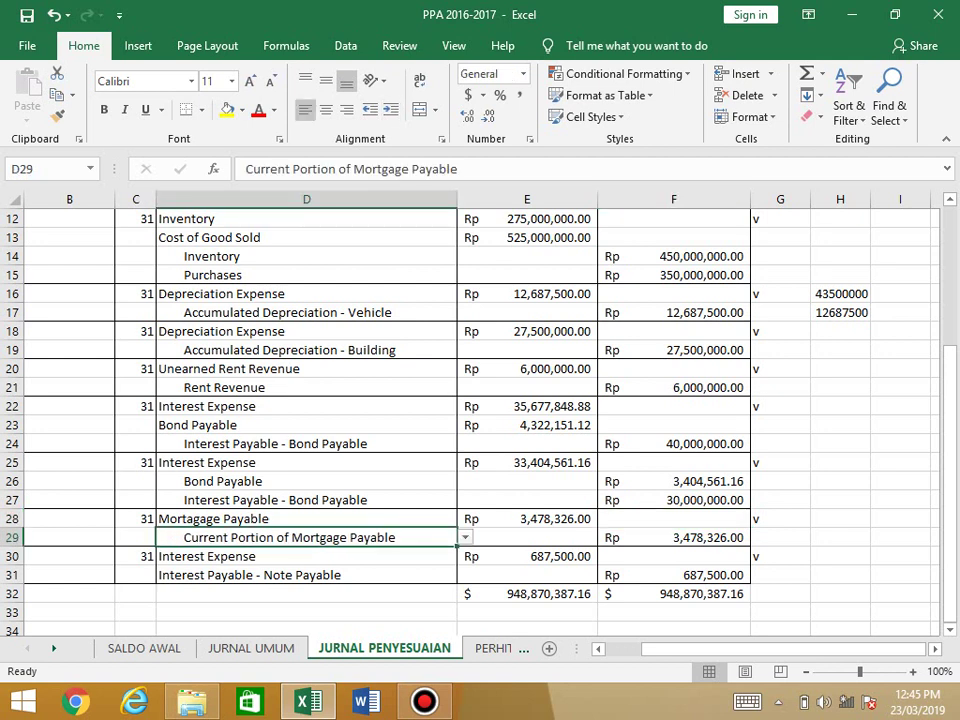
click(527, 518)
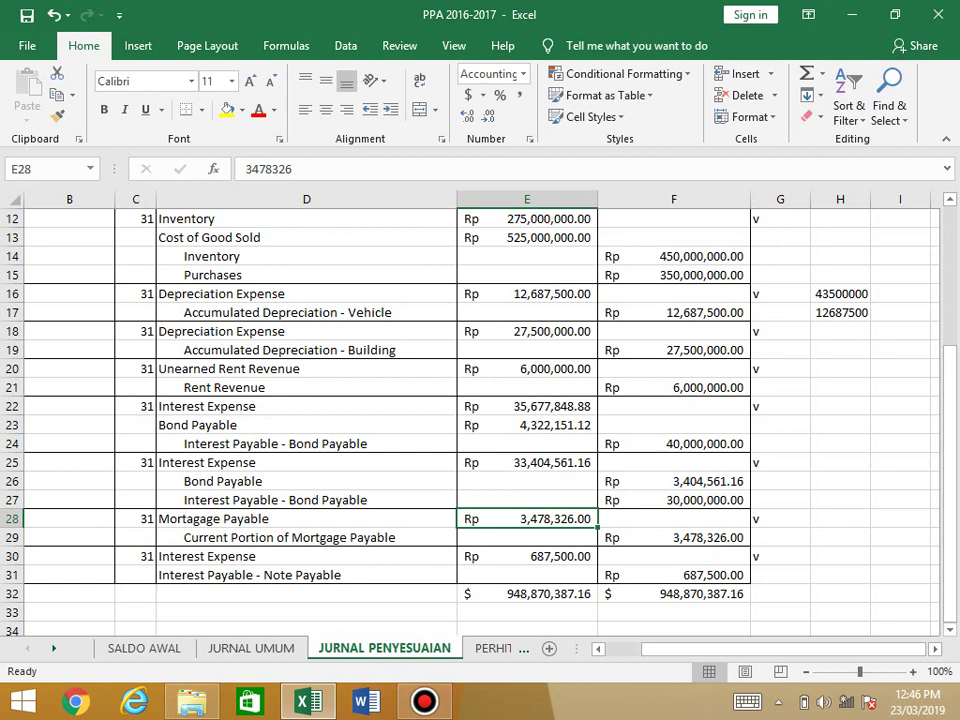
key(Right)
key(Right)
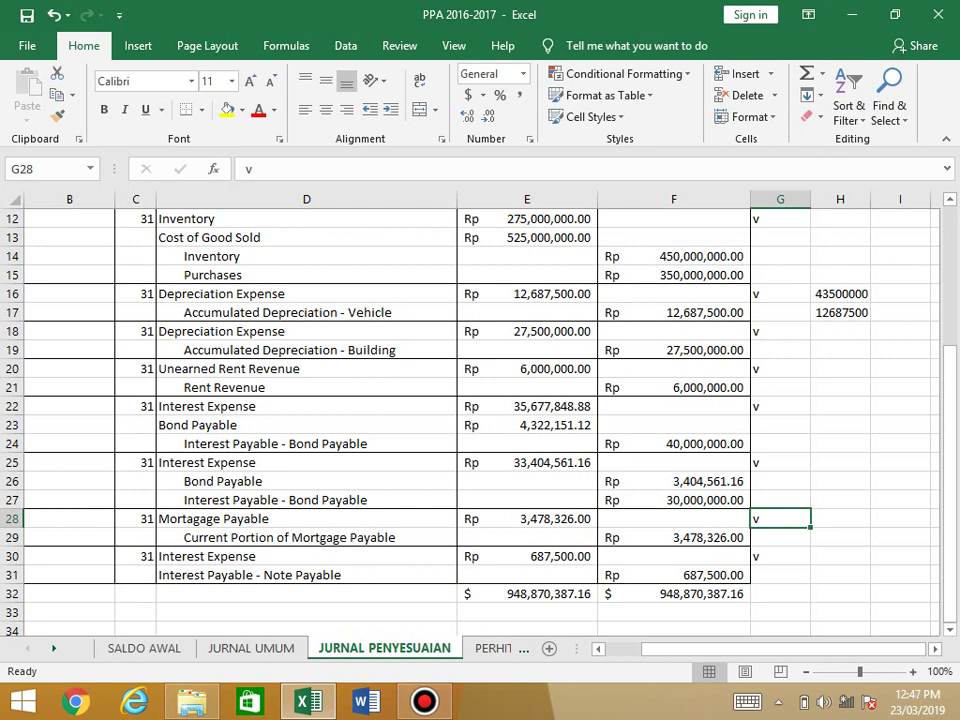
Check the credit amounts in F29 and F31 for the mortgage and note interest entries
click(780, 537)
click(673, 537)
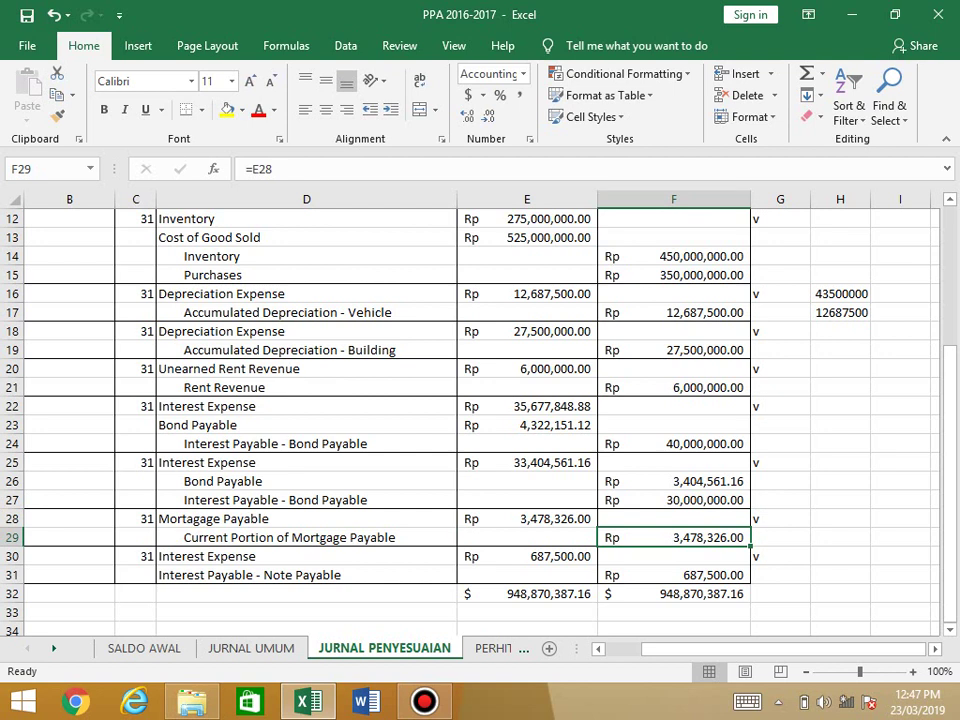
click(673, 575)
click(306, 575)
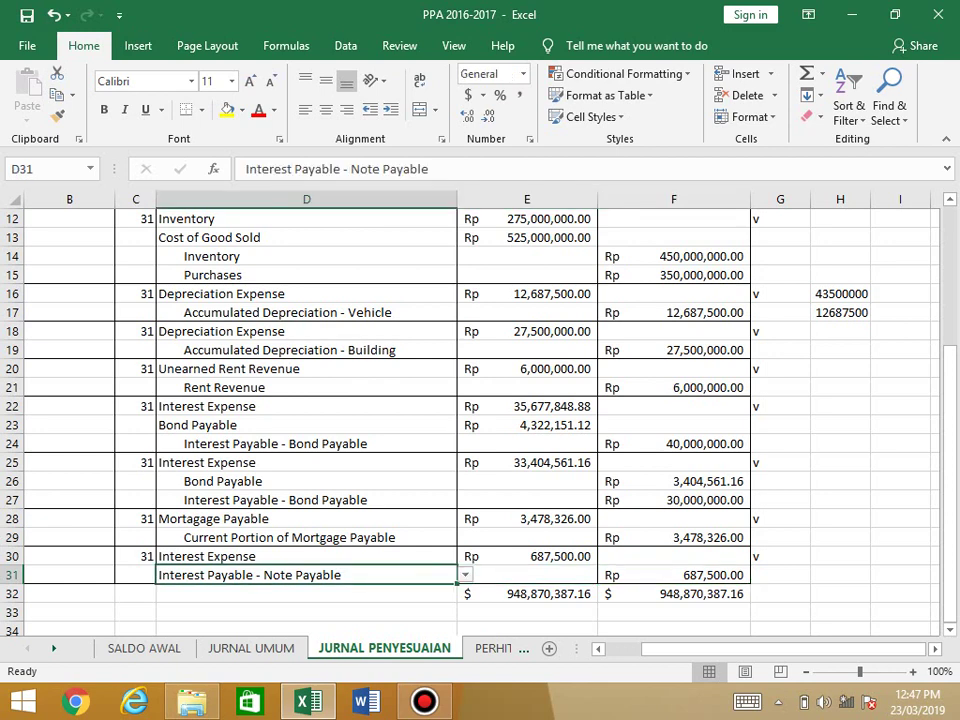
click(527, 575)
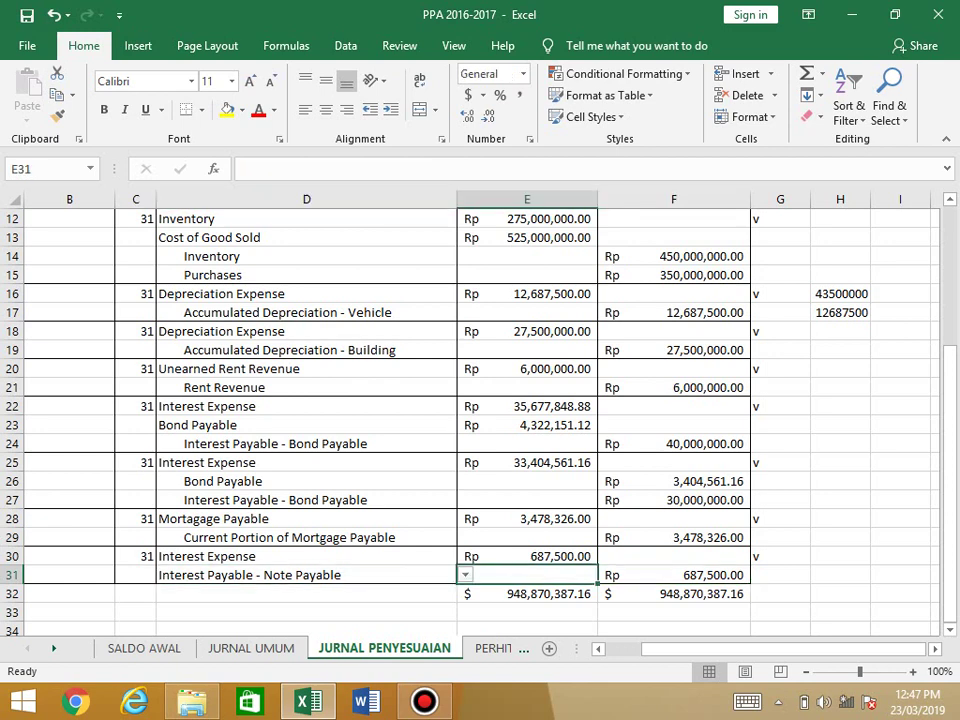
click(673, 575)
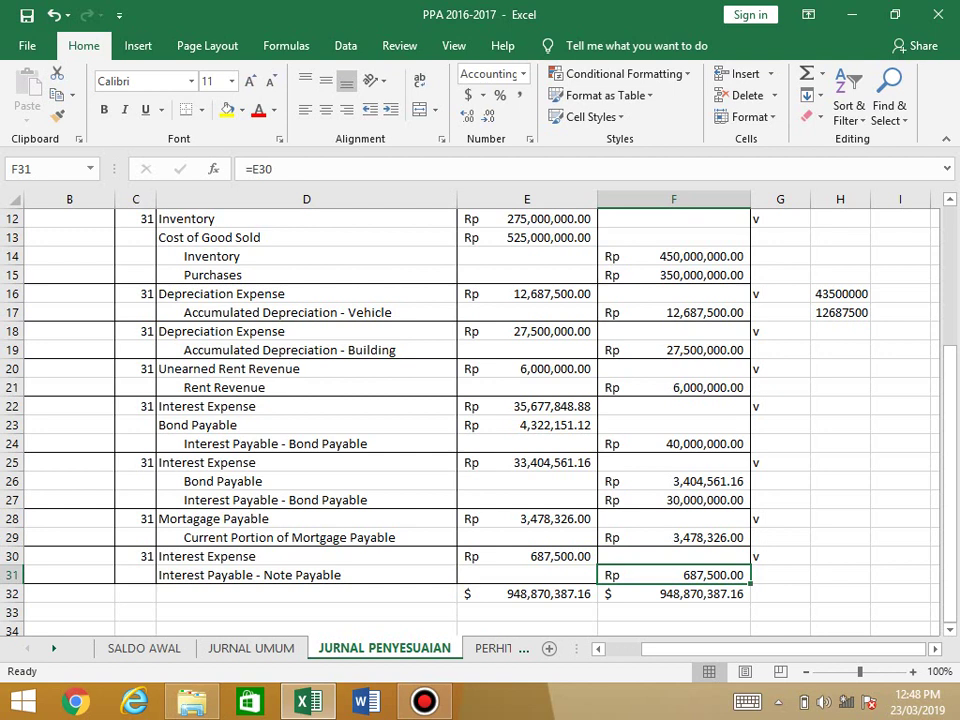
Calculate the mortgage interest beside the entry in H29 with the formula =34256704*8% and apply comma number format
click(840, 575)
click(840, 537)
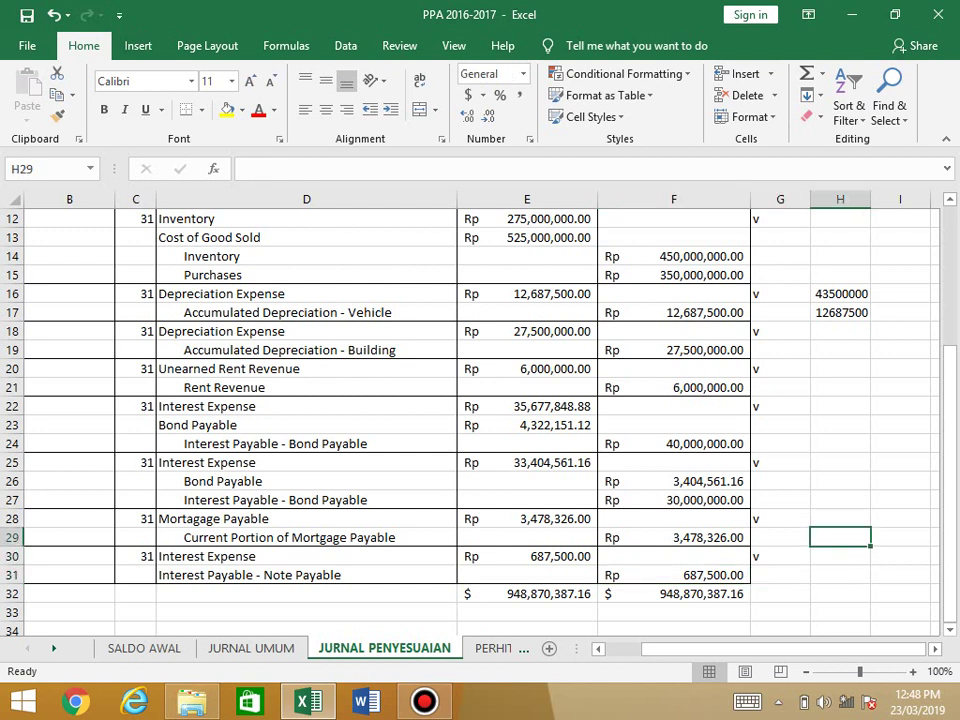
text(=)
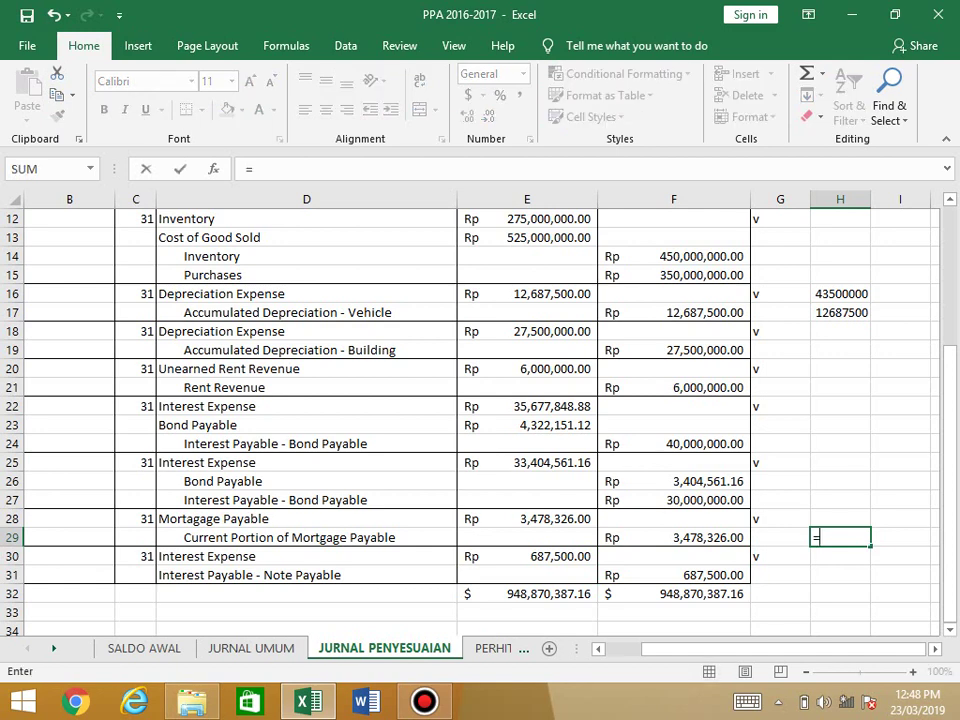
text(342567)
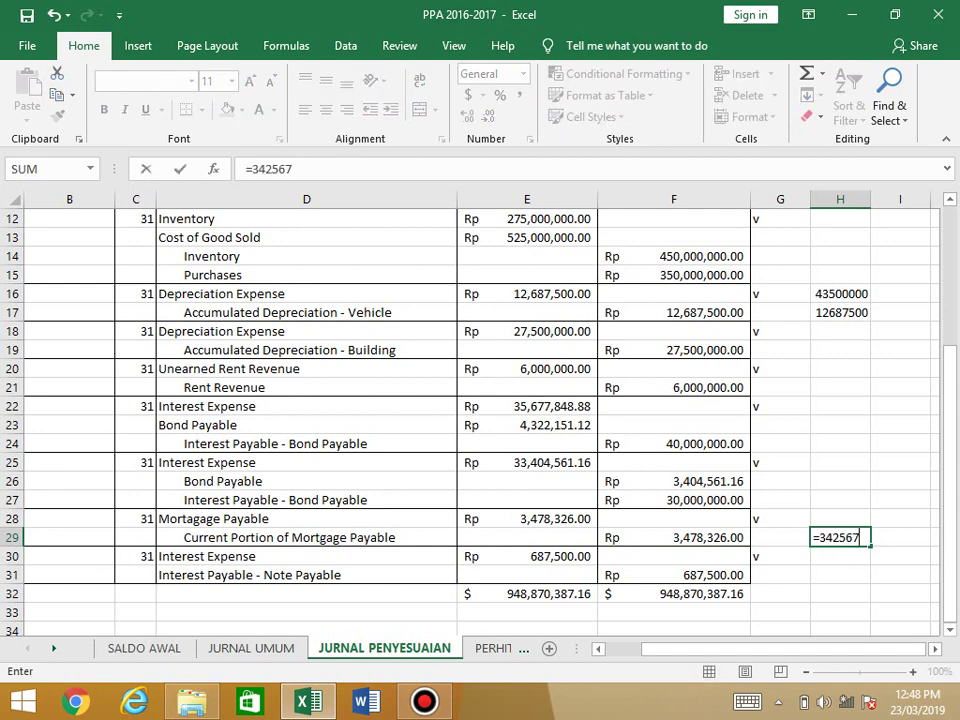
text(04*8%)
key(Return)
click(840, 537)
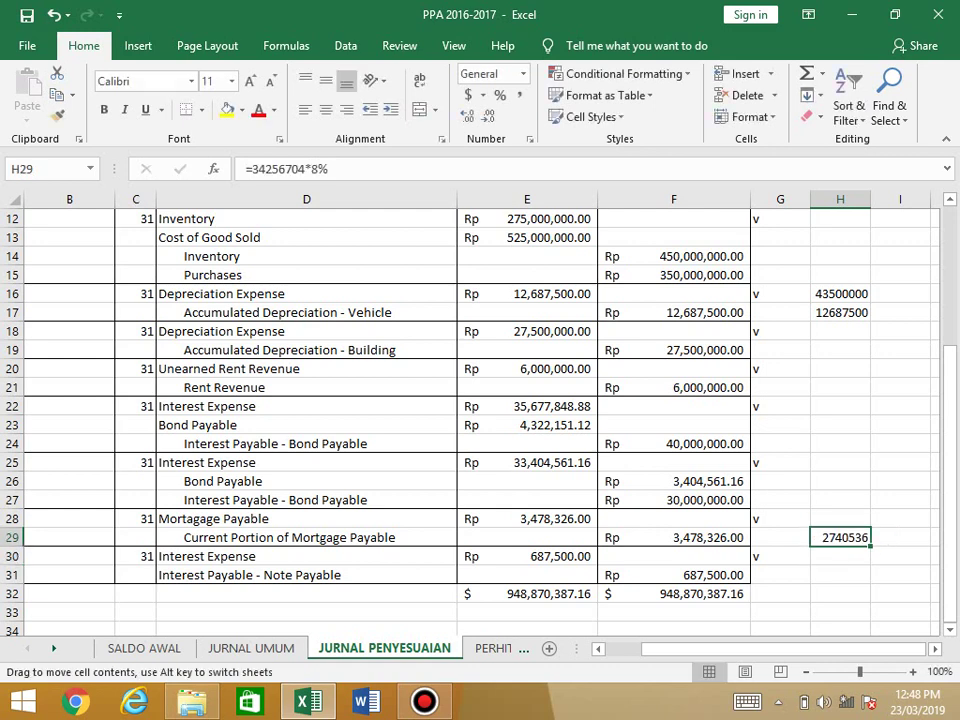
key(alt+h)
key(k)
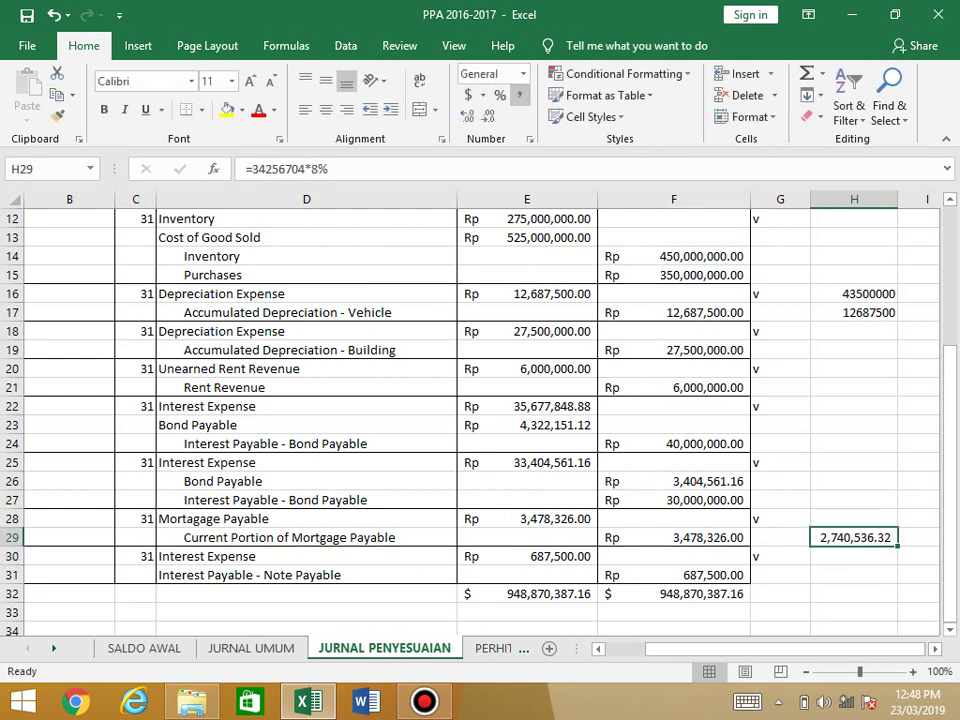
Enter 5961200 in H28 and calculate the mortgage principal portion in I28 with the formula =H28-H29
click(854, 518)
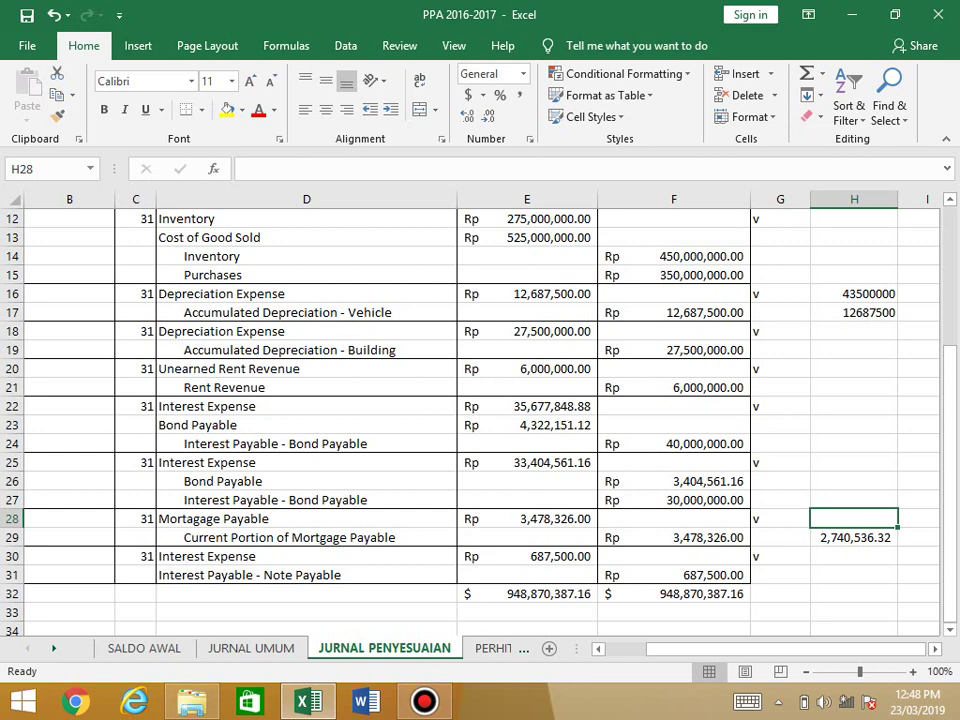
text(59)
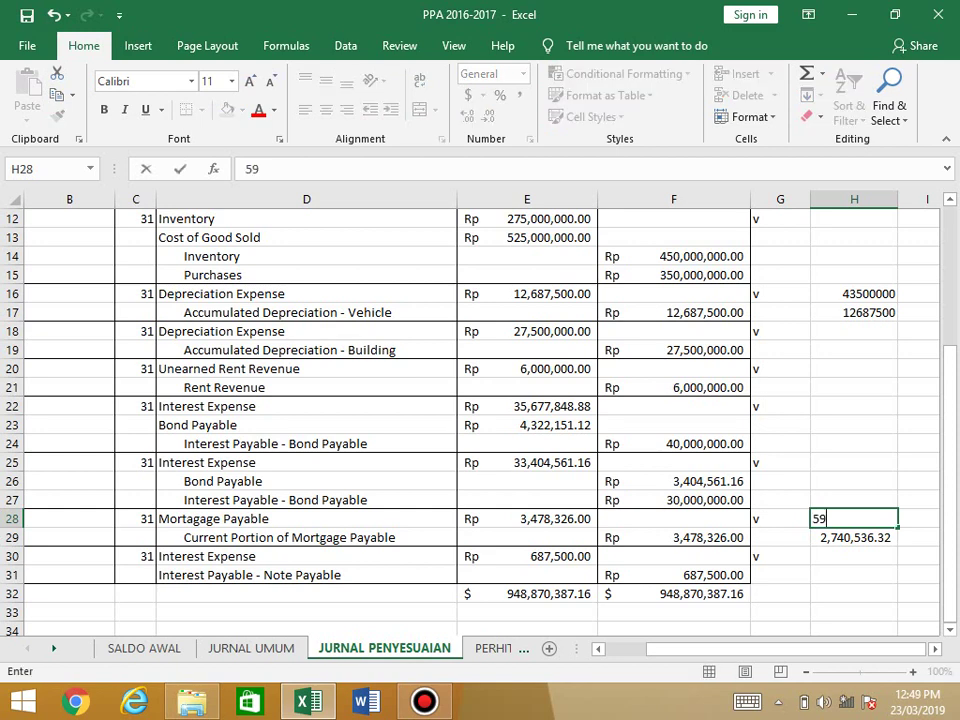
text(61200)
click(925, 537)
key(Up)
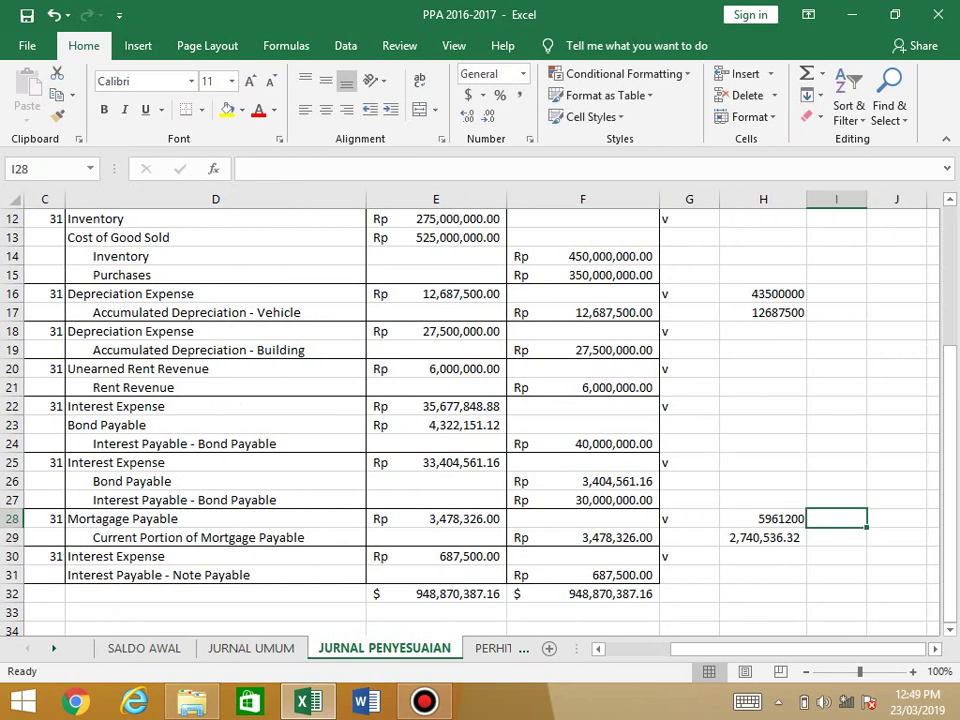
text(=)
key(Left)
text(-)
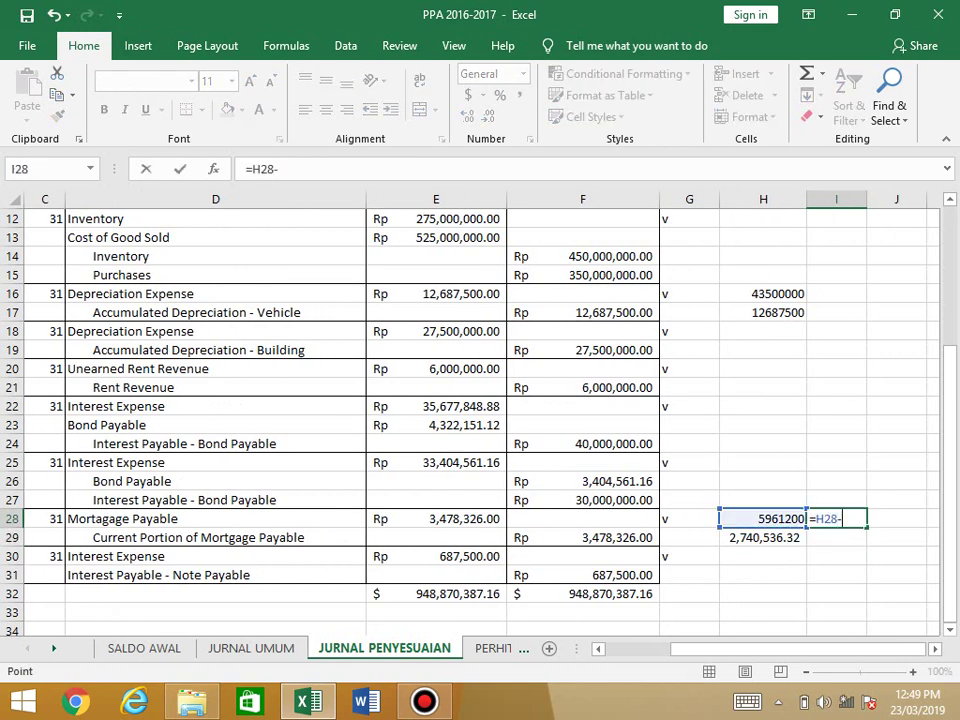
key(Up)
key(Down)
key(Down)
key(Return)
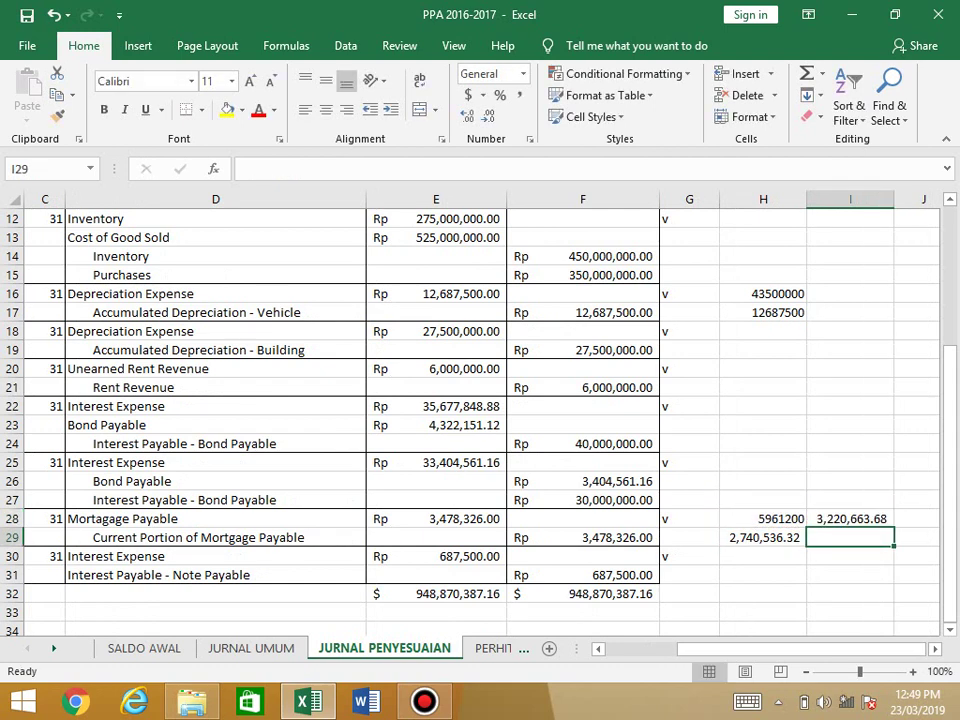
key(Up)
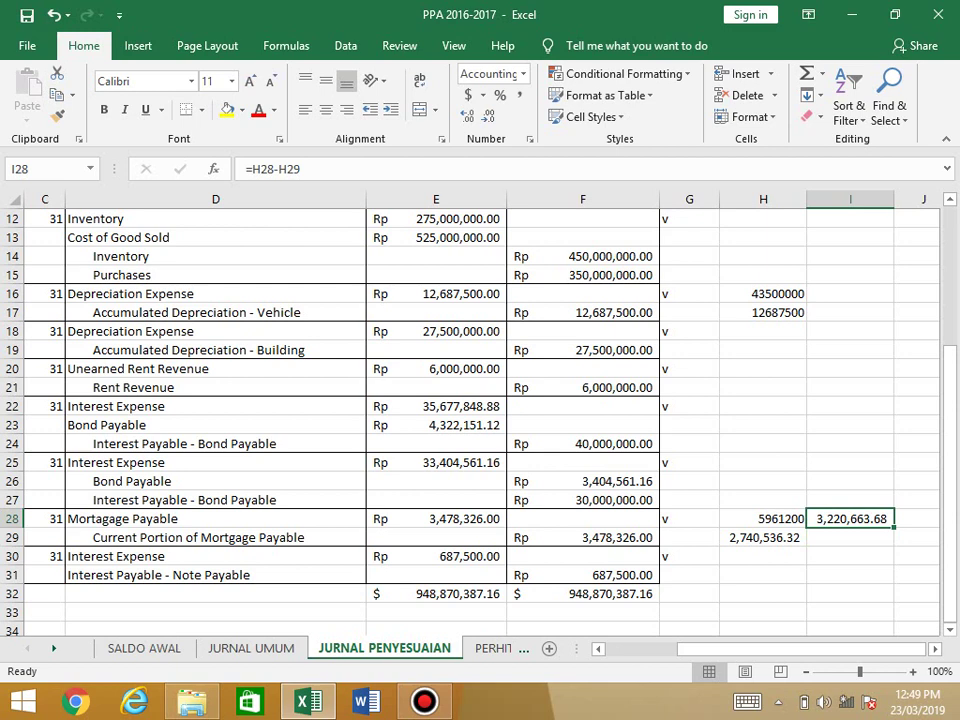
key(Left)
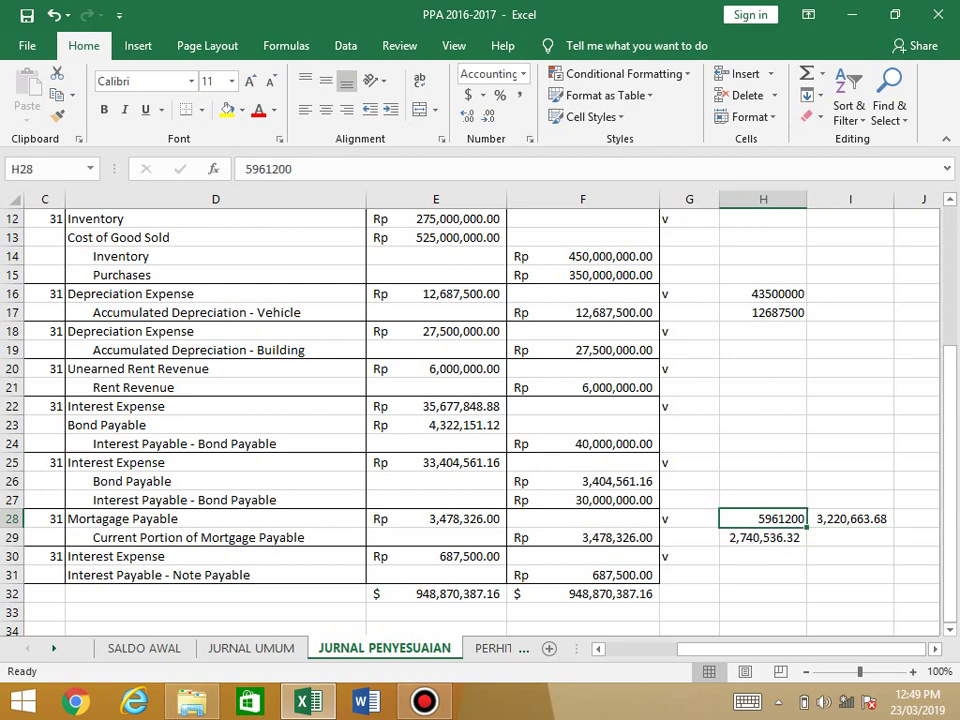
Review the adjusting entries from the first journal rows down to the mortgage entry, including the E22 interest formula
click(583, 312)
key(Down)
key(Down)
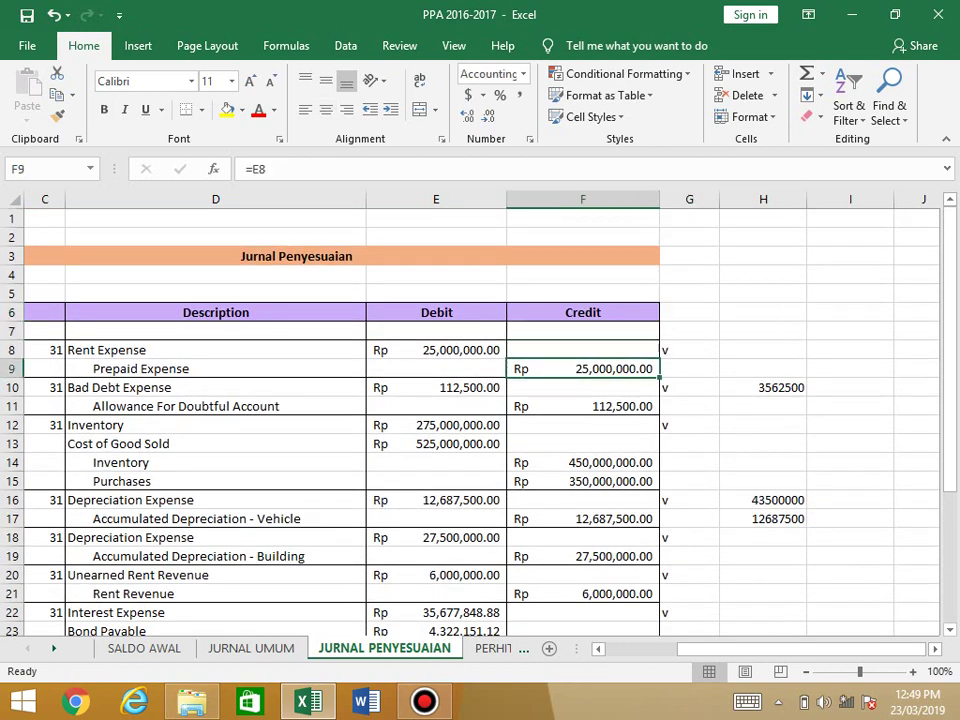
click(436, 612)
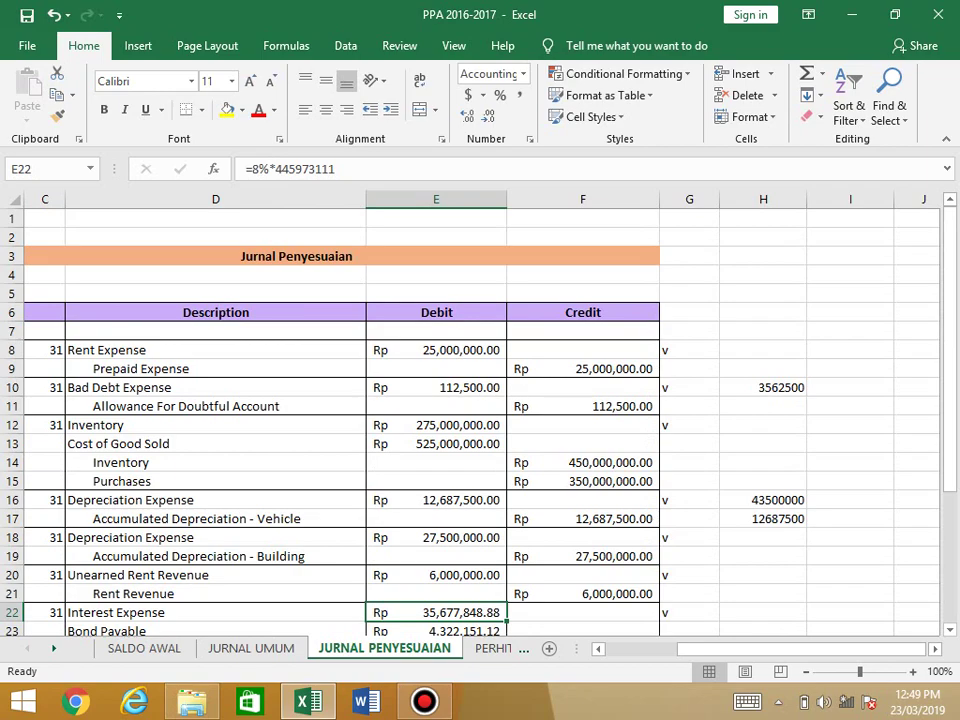
key(Down)
key(Down)
key(Down)
key(Down)
key(Down)
key(Down)
key(Down)
key(Down)
key(Down)
key(Down)
key(Down)
key(Down)
key(Down)
key(Down)
key(Down)
key(Down)
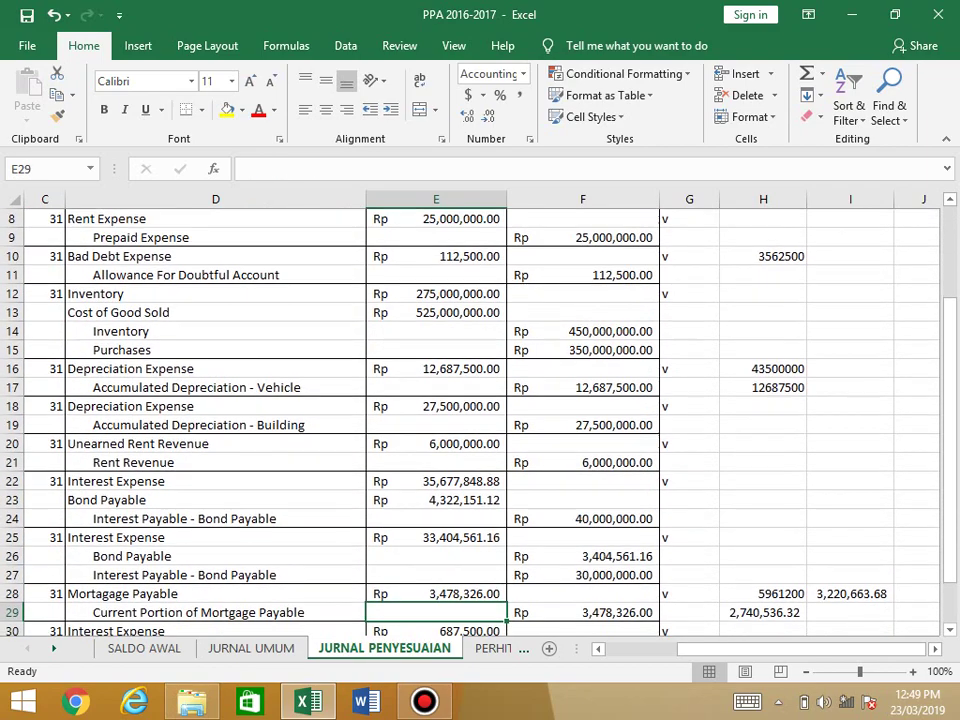
Replace the Mortgage Payable debit in E28 with a reference to the calculated amount in I28
key(Up)
key(Up)
key(Up)
key(Up)
key(Up)
key(Up)
key(Up)
key(Up)
key(Up)
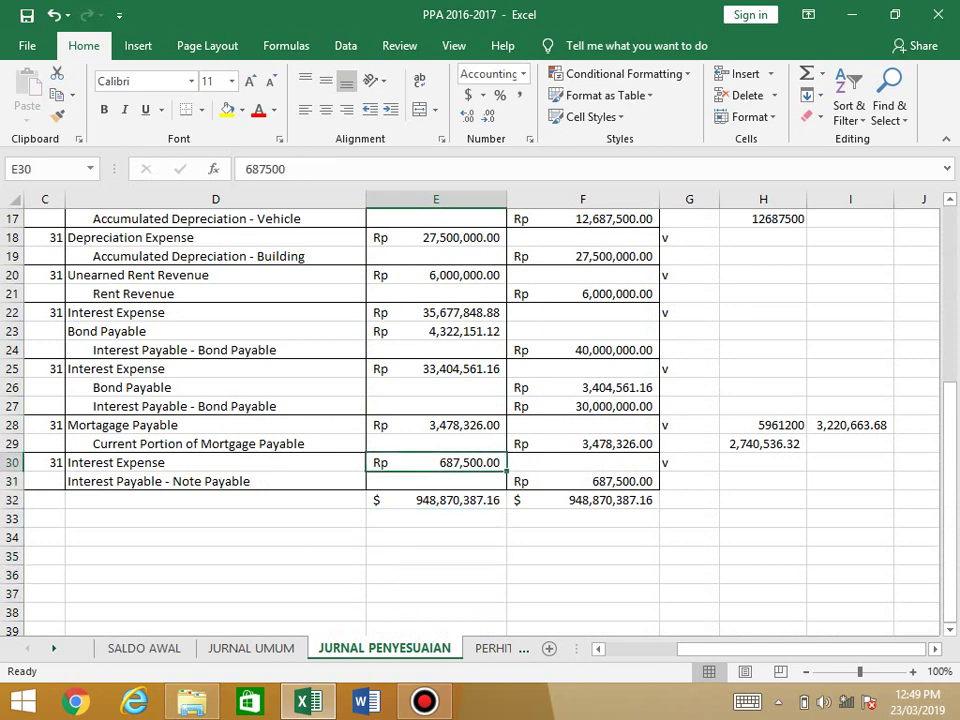
key(Up)
text(=)
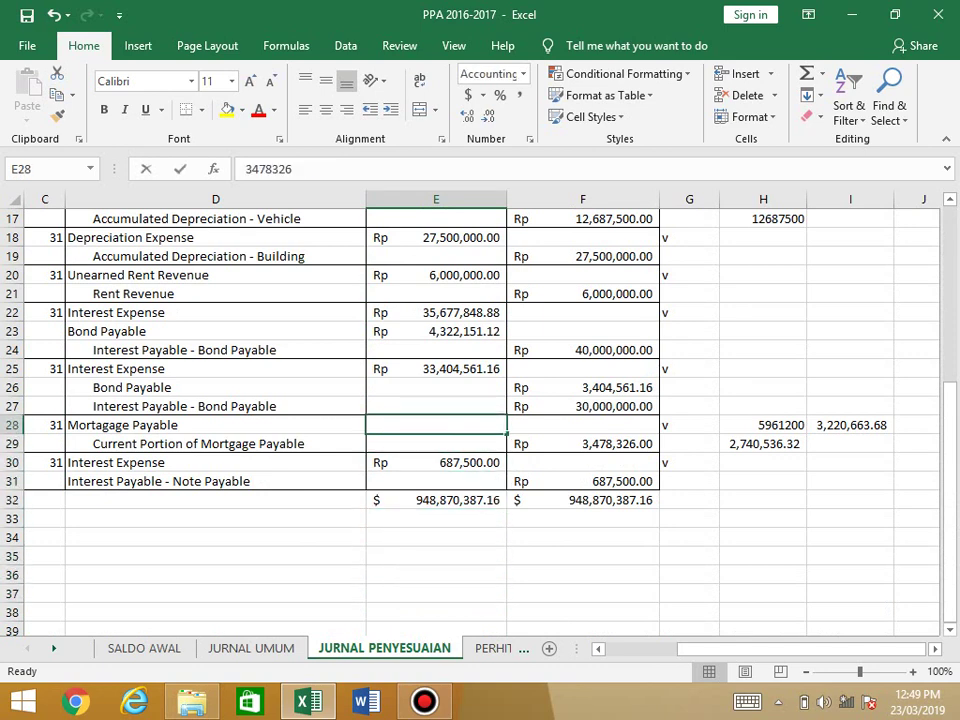
key(Right)
key(Right)
key(Right)
key(Right)
key(Return)
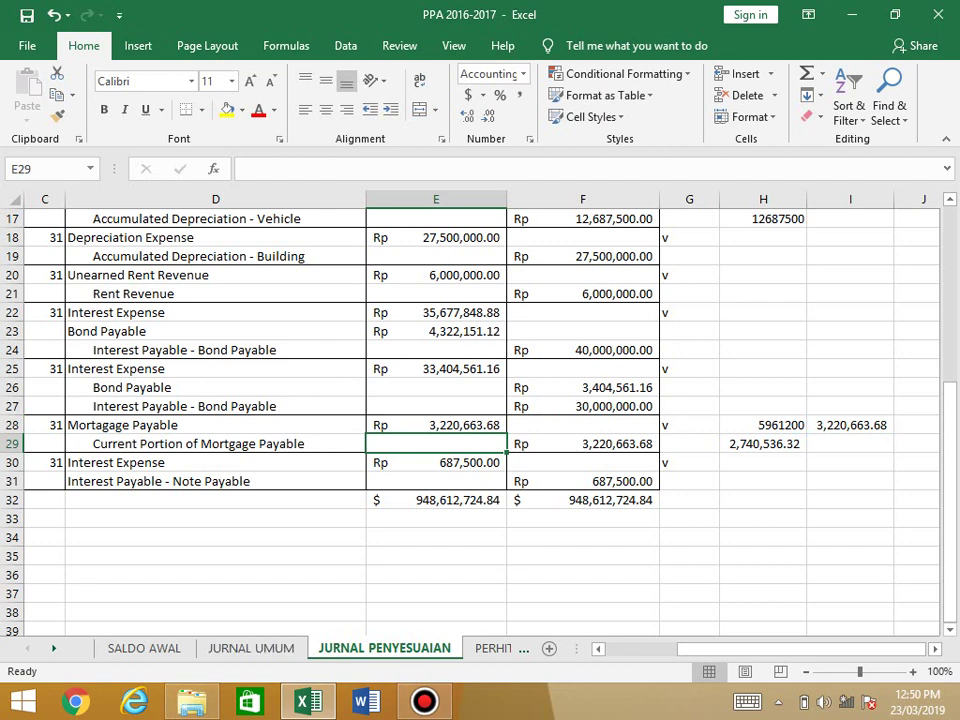
Indent the credit account Interest Payable - Note Payable in D31 by three levels
click(436, 481)
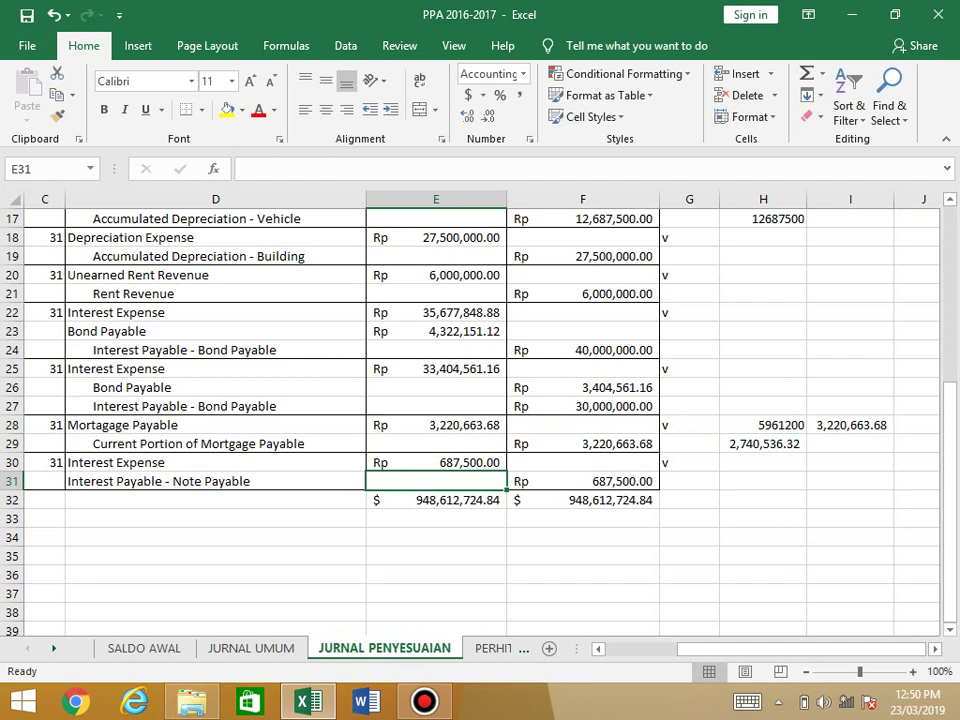
click(215, 481)
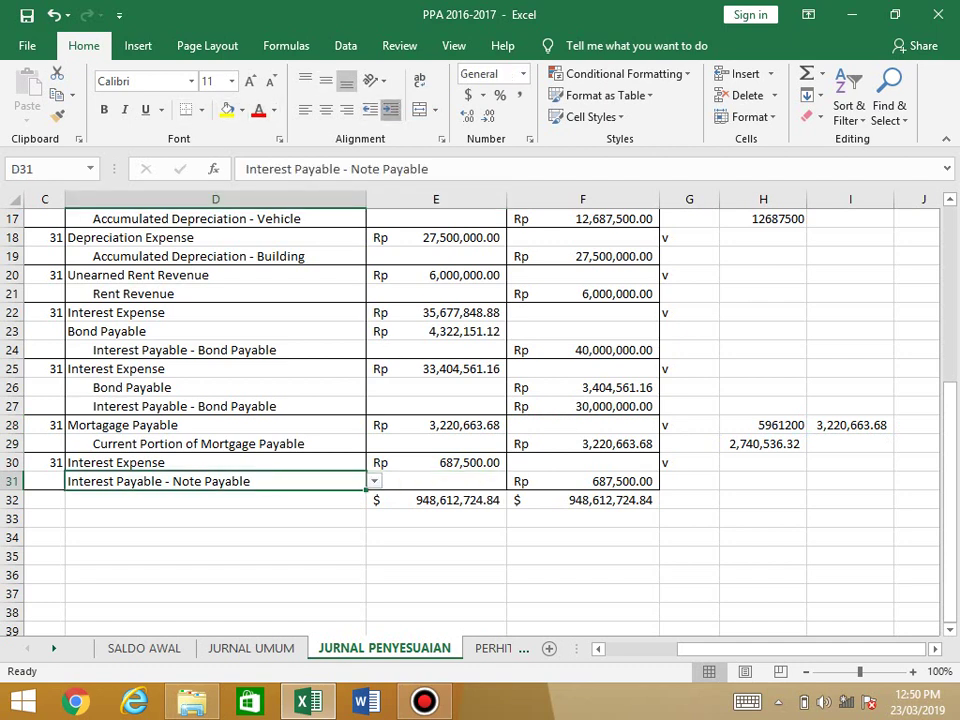
click(390, 109)
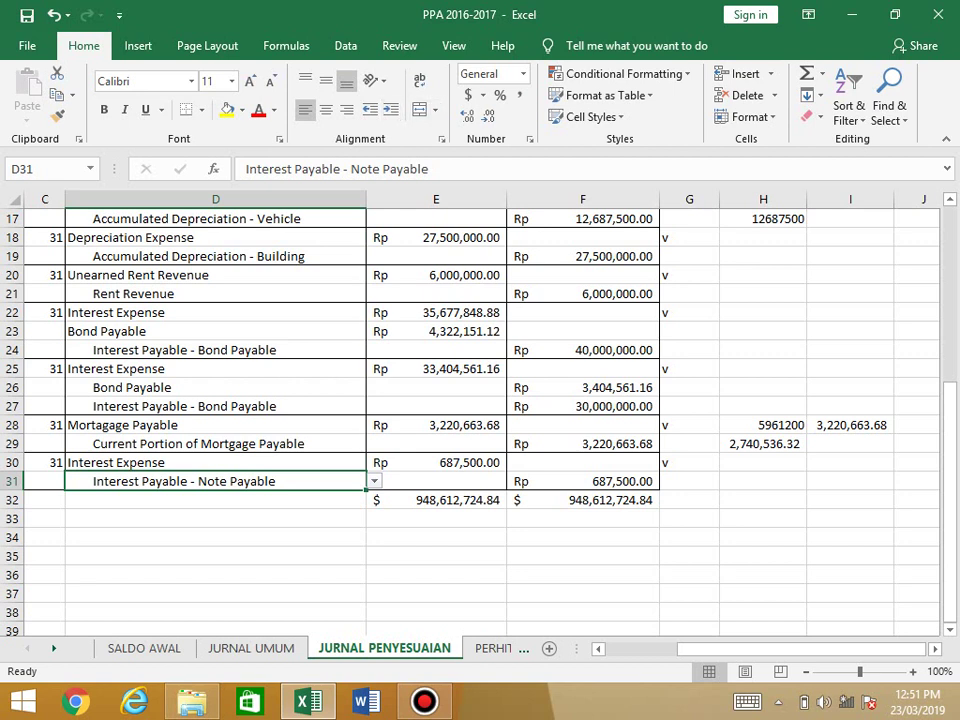
Calculate the note's Interest Expense debit in E30 with the formula =8250000*(1/12)
click(436, 462)
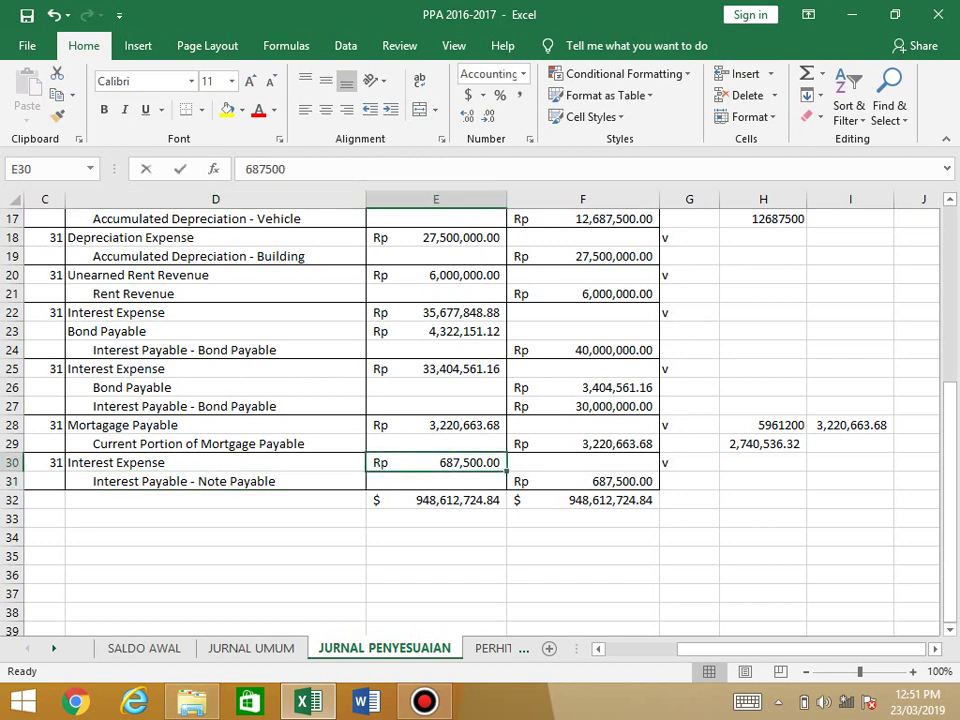
text(=82)
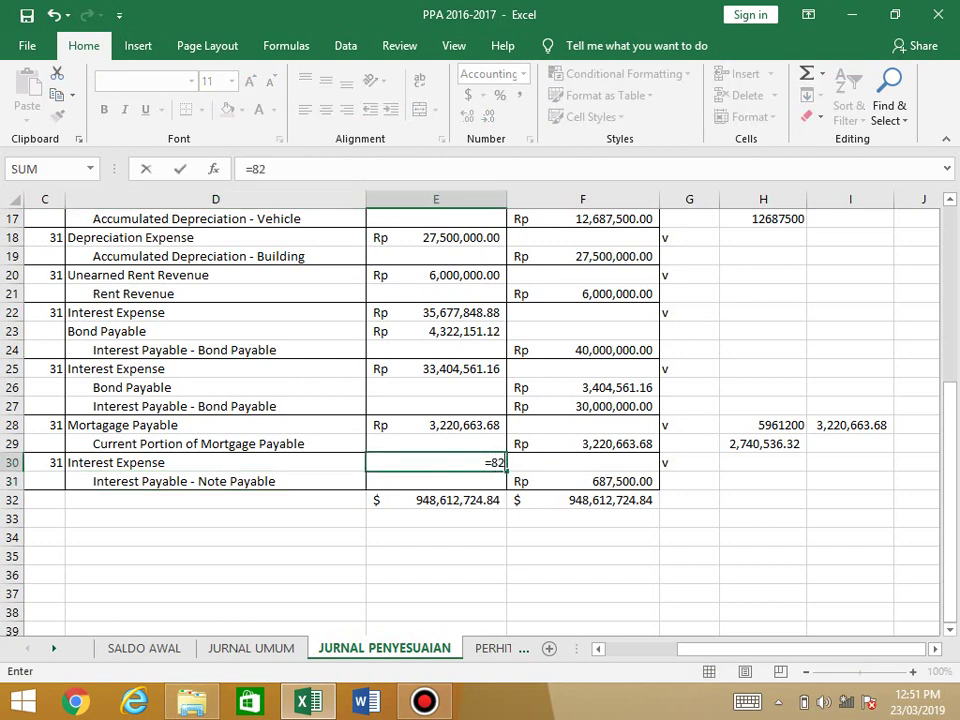
text(50000)
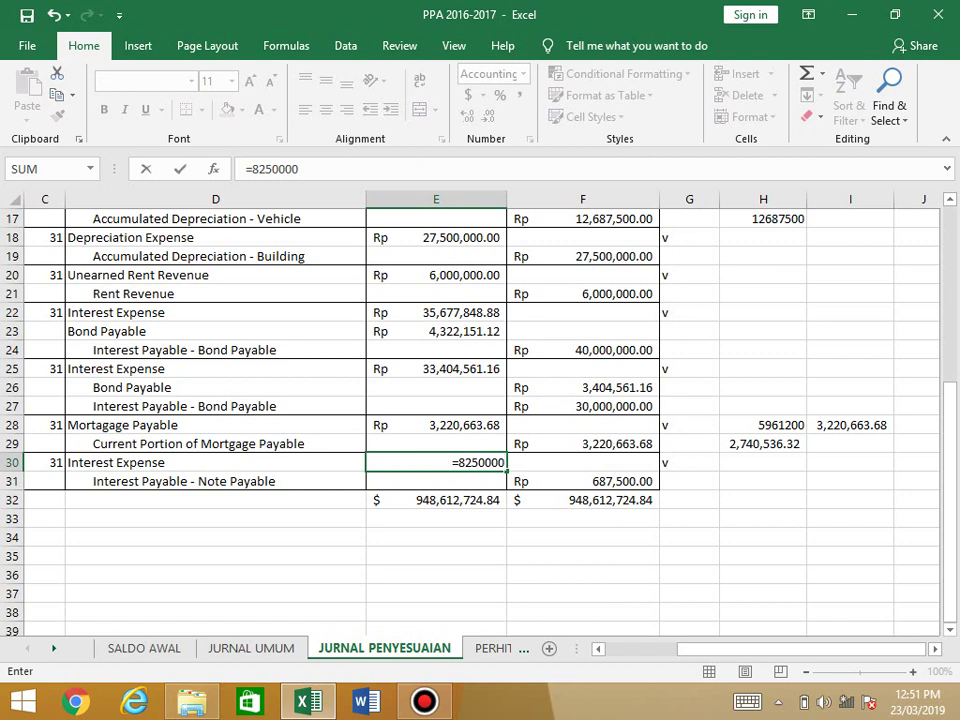
text(*1/)
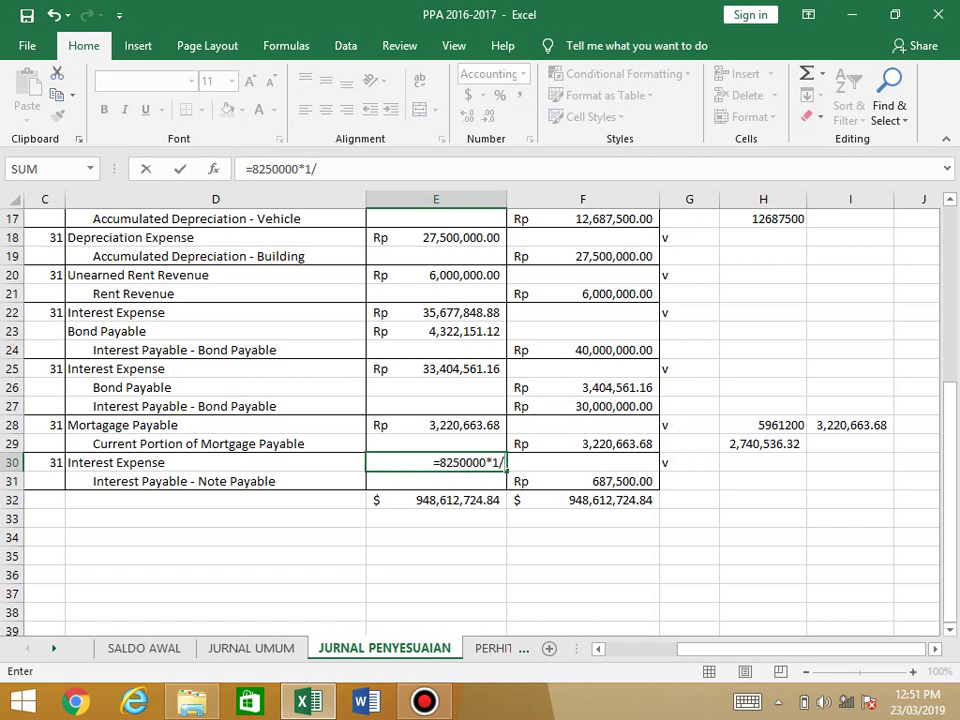
key(BackSpace)
key(BackSpace)
key(BackSpace)
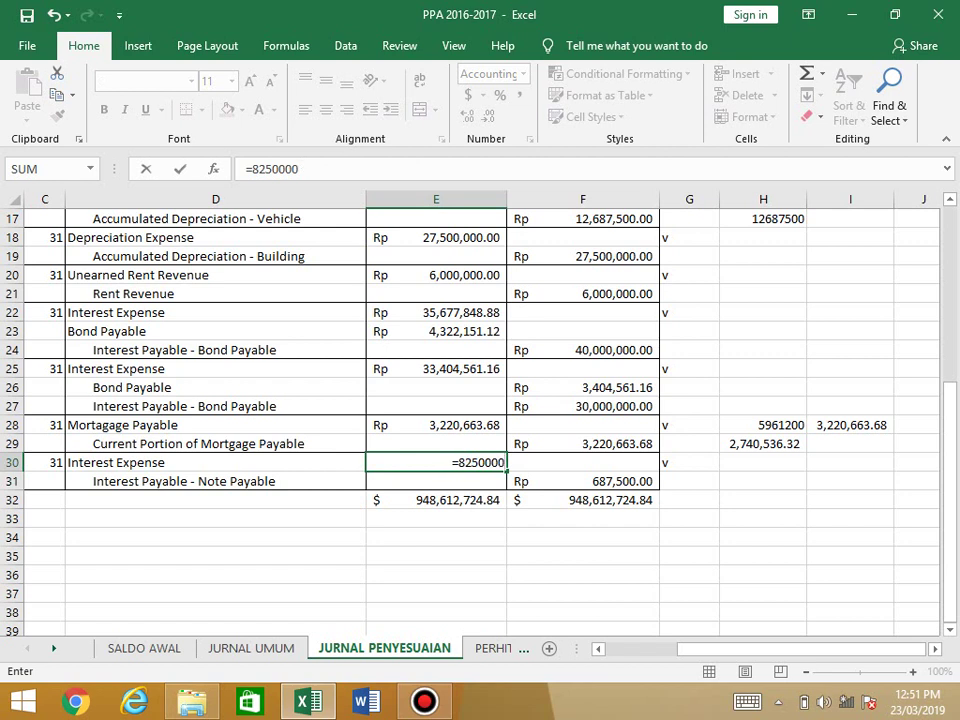
text(*(1/)
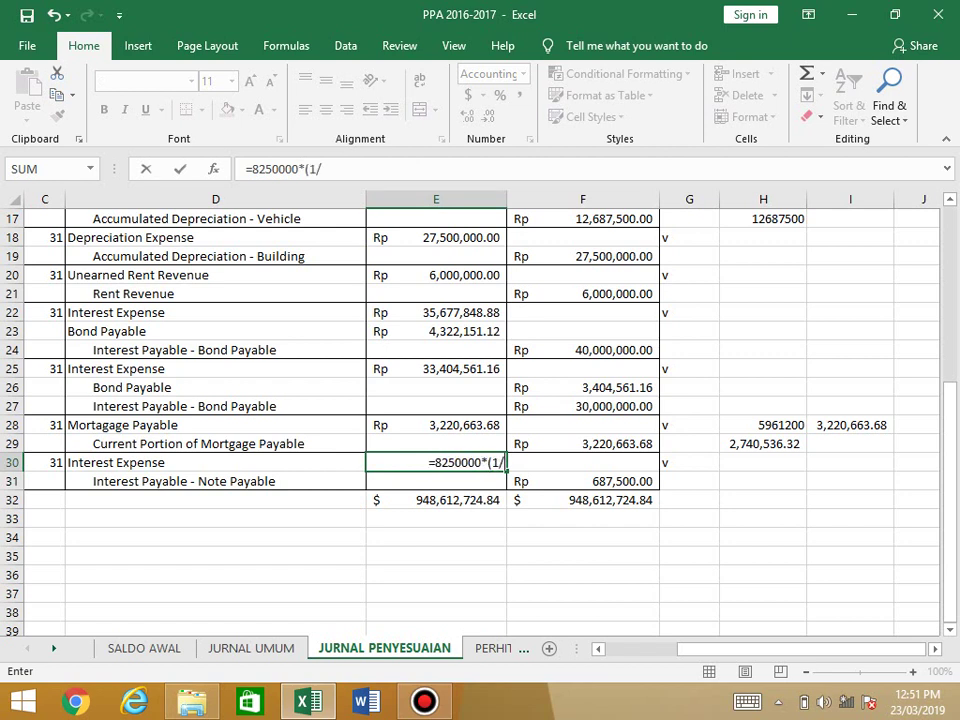
text(12)
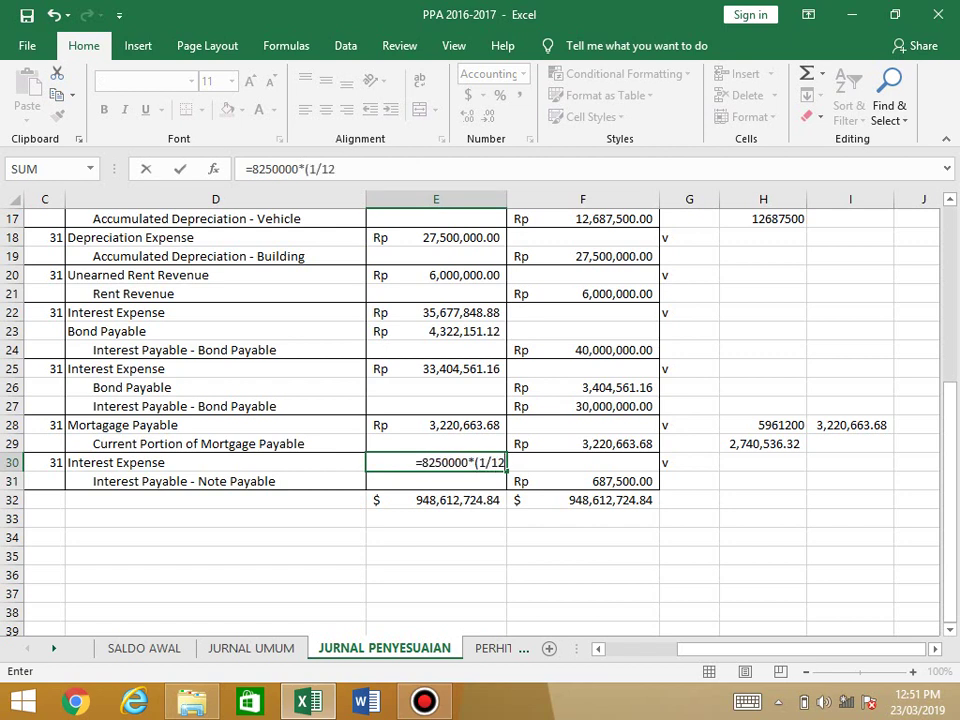
text())
key(Return)
Check the note interest credit in F31, save the workbook and switch to the PERHITUNGAN sheet
click(583, 481)
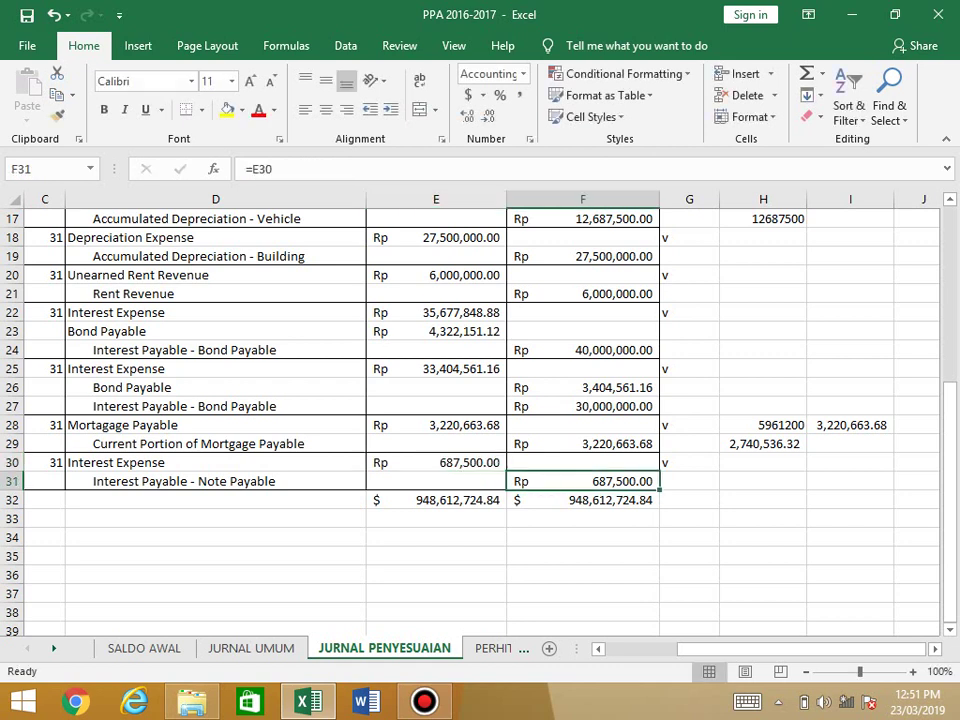
click(27, 15)
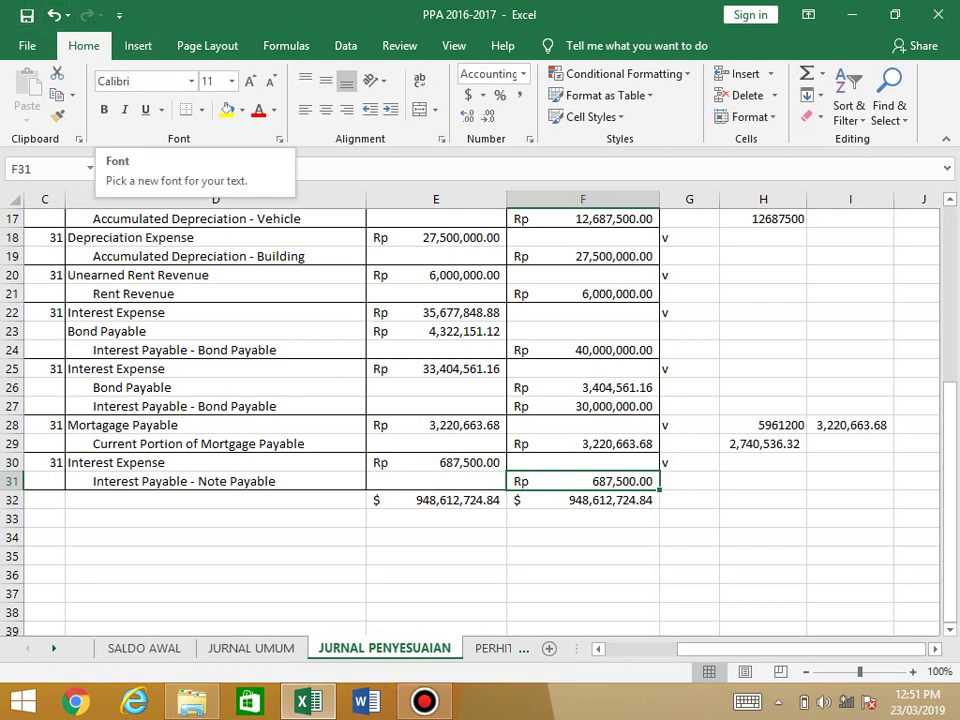
key(ctrl+Page_Down)
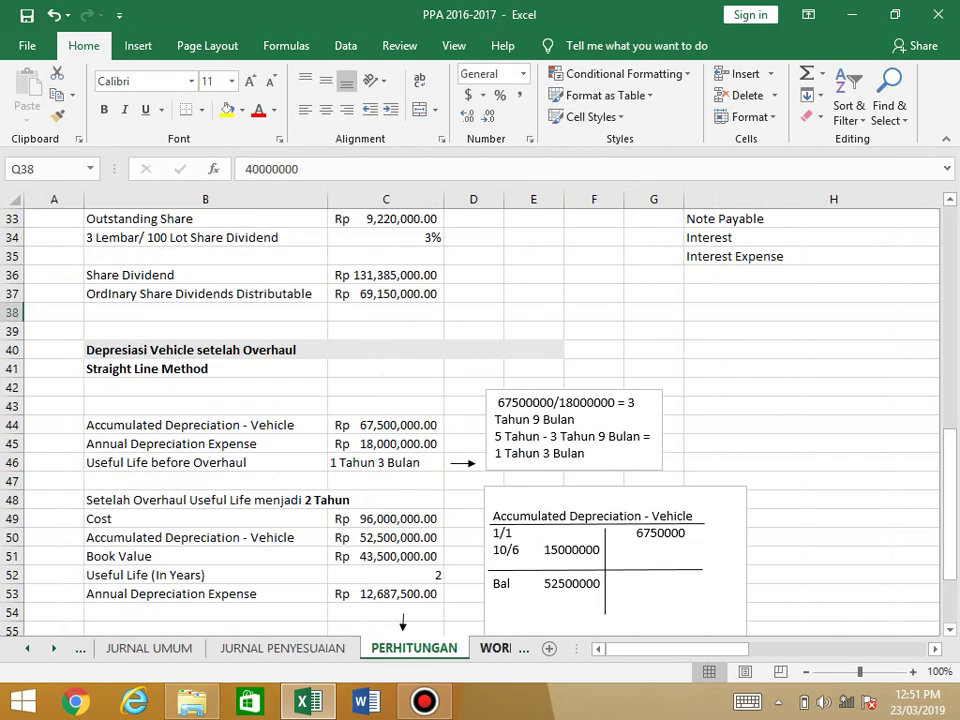
Look over the calculation blocks on PERHITUNGAN down to the vehicle depreciation after overhaul, and go to the INCOME STATEMENT sheet
drag(386, 556, 540, 594)
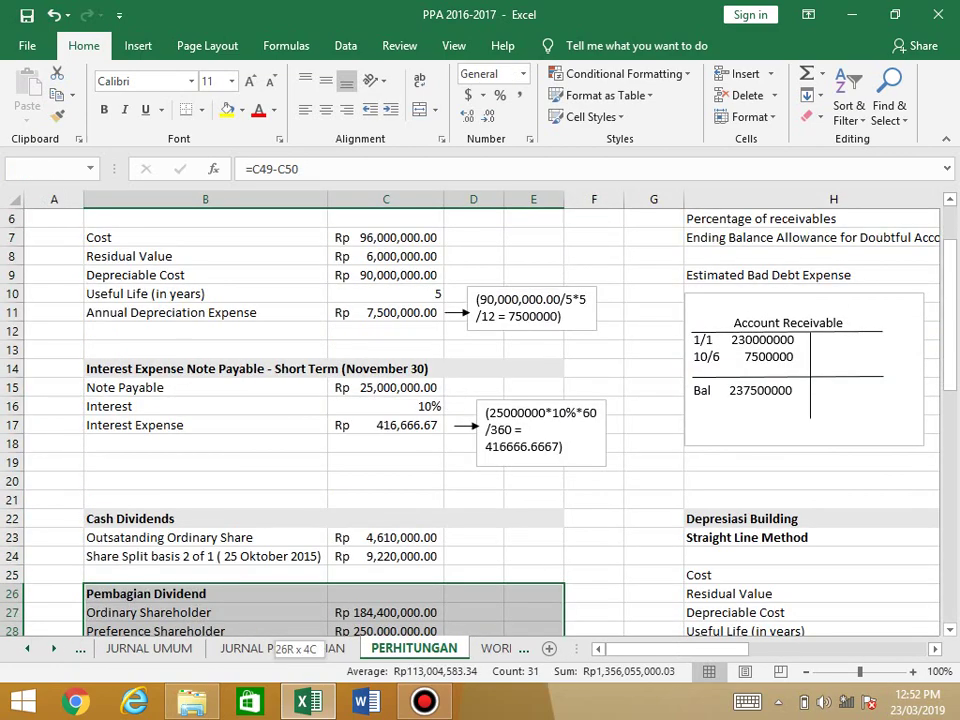
drag(280, 635, 533, 574)
click(533, 574)
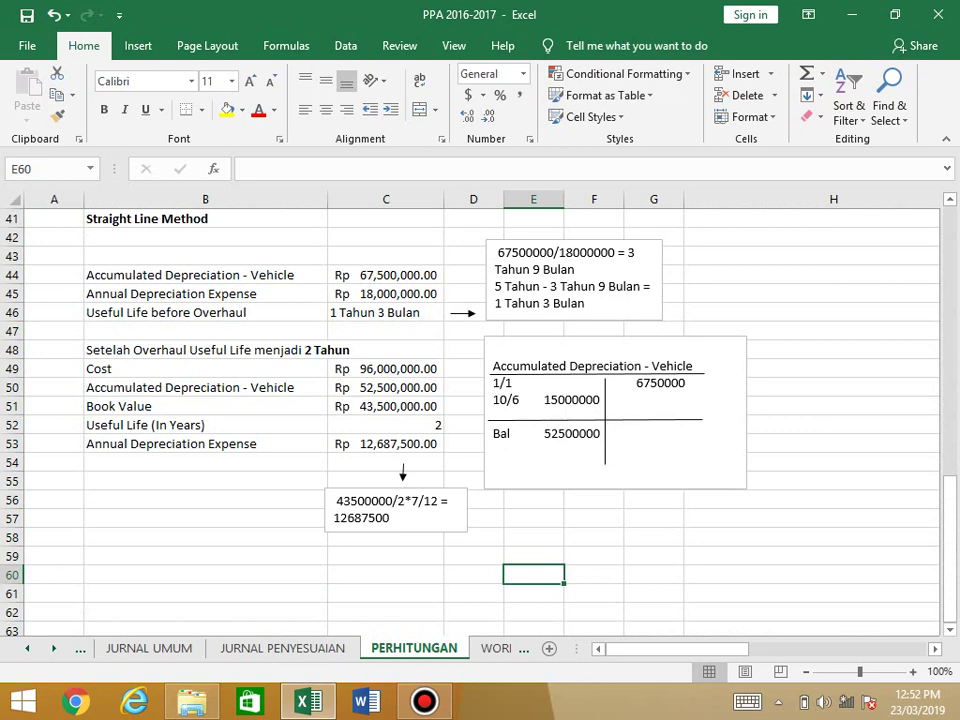
key(ctrl+Page_Down)
key(ctrl+Page_Down)
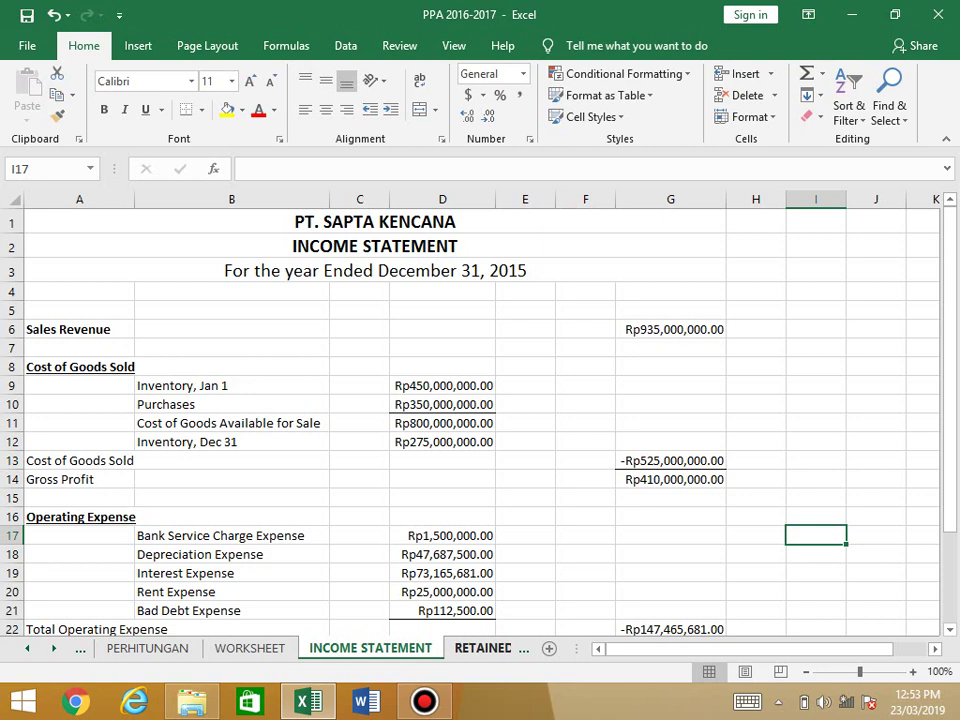
Review the Operating Expense accounts in rows 17 to 22 of the income statement
key(Left)
key(Left)
key(Left)
key(Left)
key(Left)
key(Left)
key(Left)
key(Left)
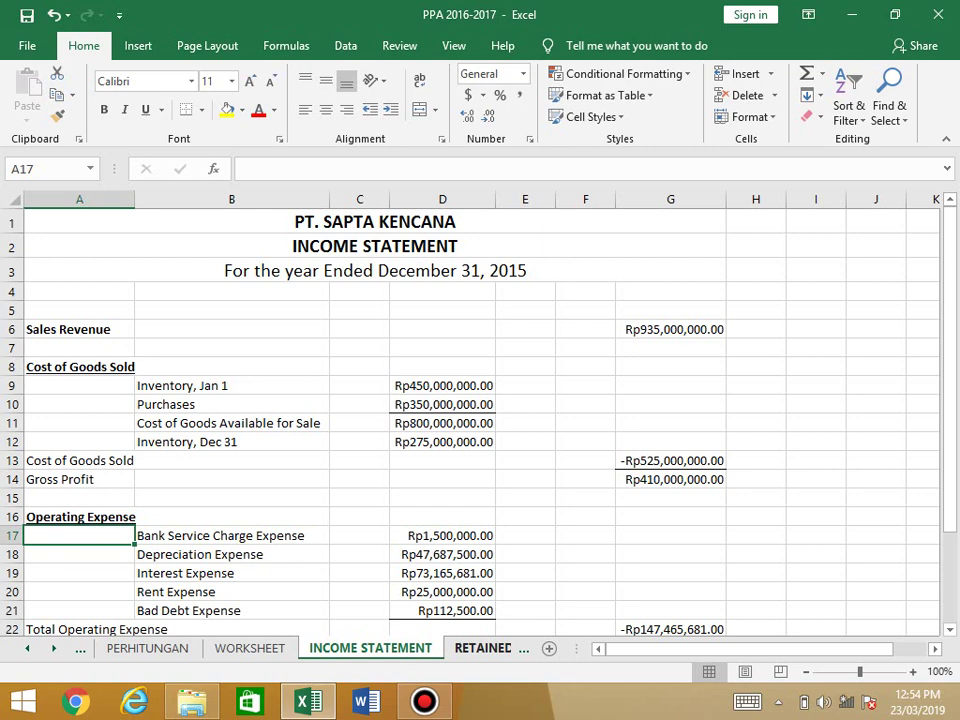
click(79, 554)
click(79, 573)
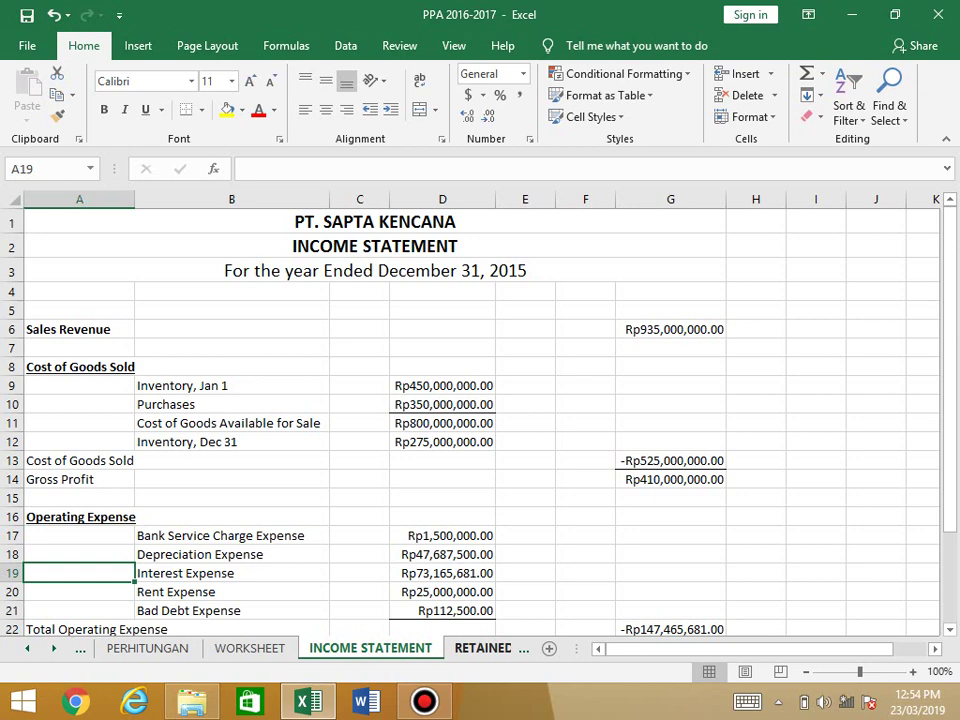
click(79, 610)
click(79, 629)
click(79, 586)
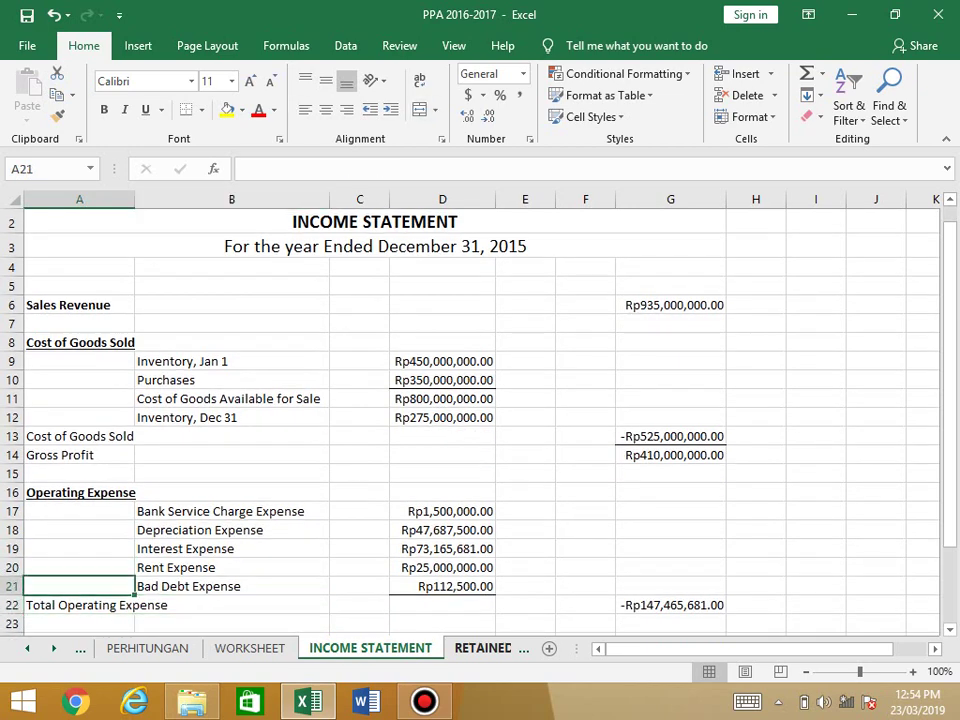
Try clearing the Bank Service Charge Expense line in B17:D17, check the operating expense total and undo the deletion
drag(442, 511, 231, 511)
key(Delete)
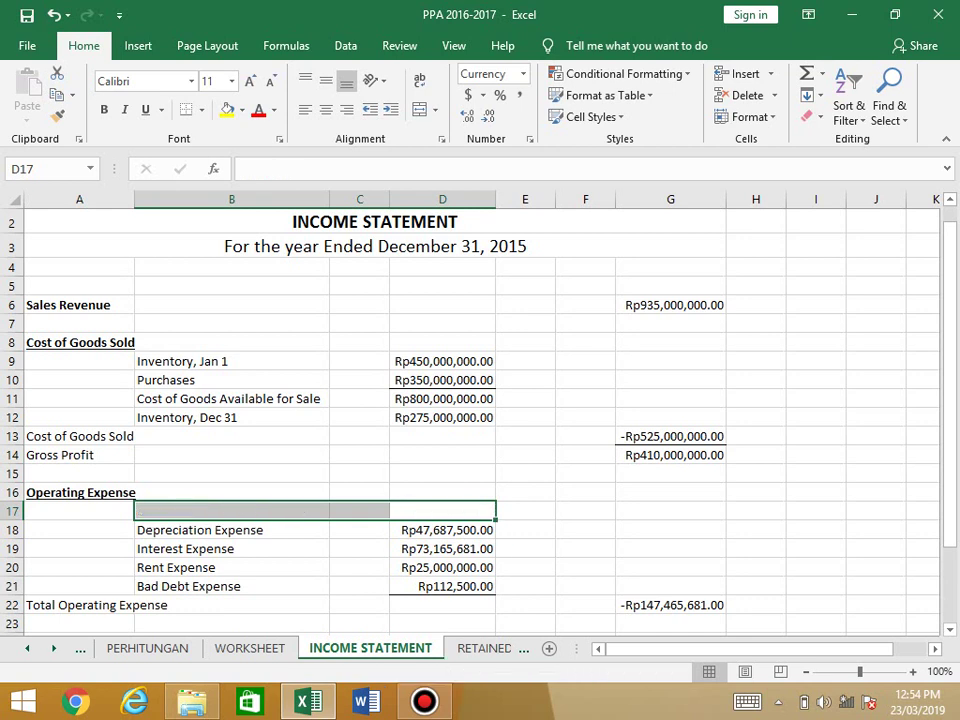
click(231, 530)
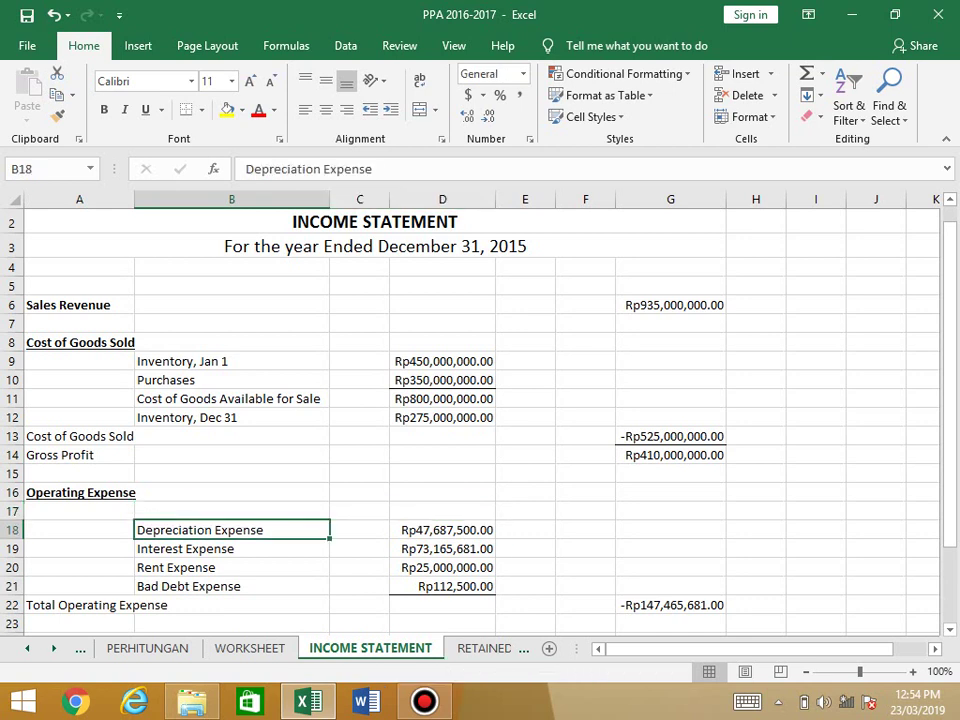
click(670, 605)
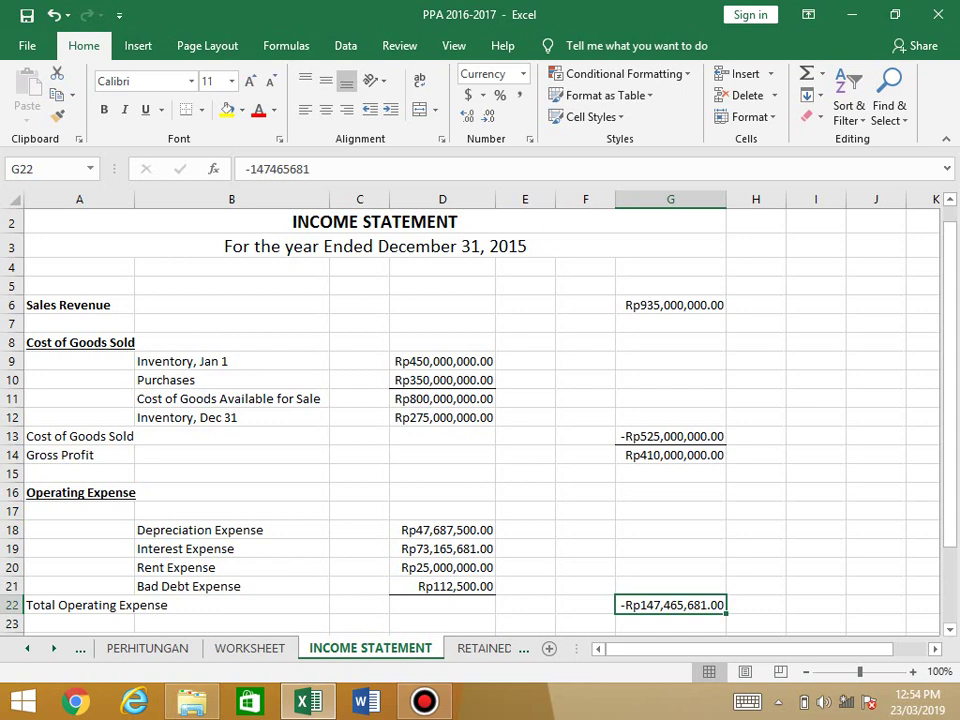
key(ctrl+z)
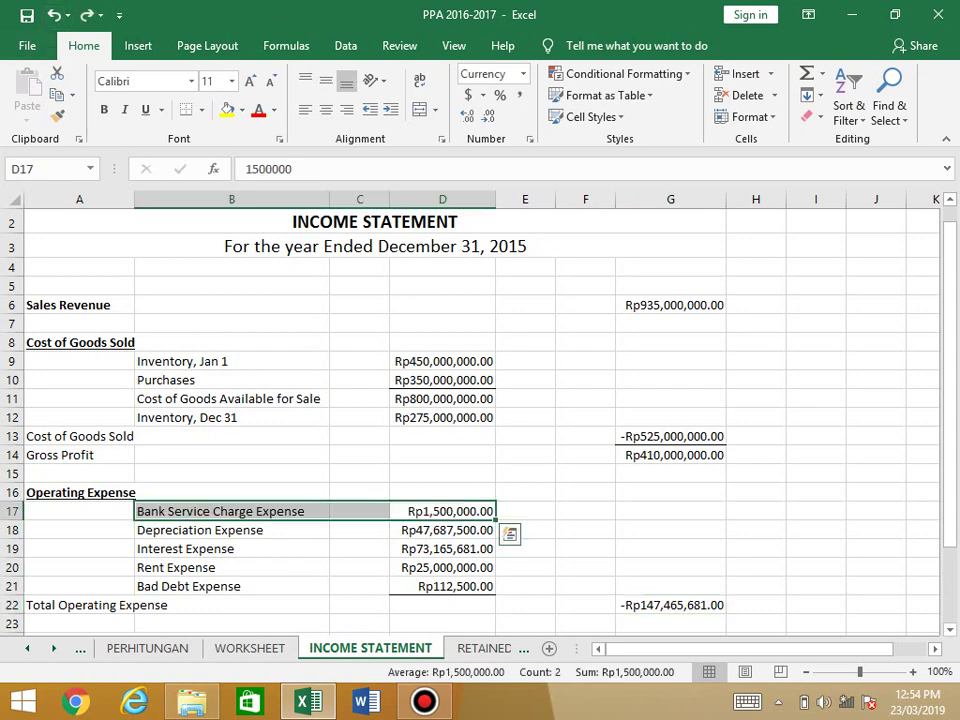
Highlight the Bank Service Charge Expense line in B17:D17 with a red fill
drag(442, 511, 231, 511)
click(241, 110)
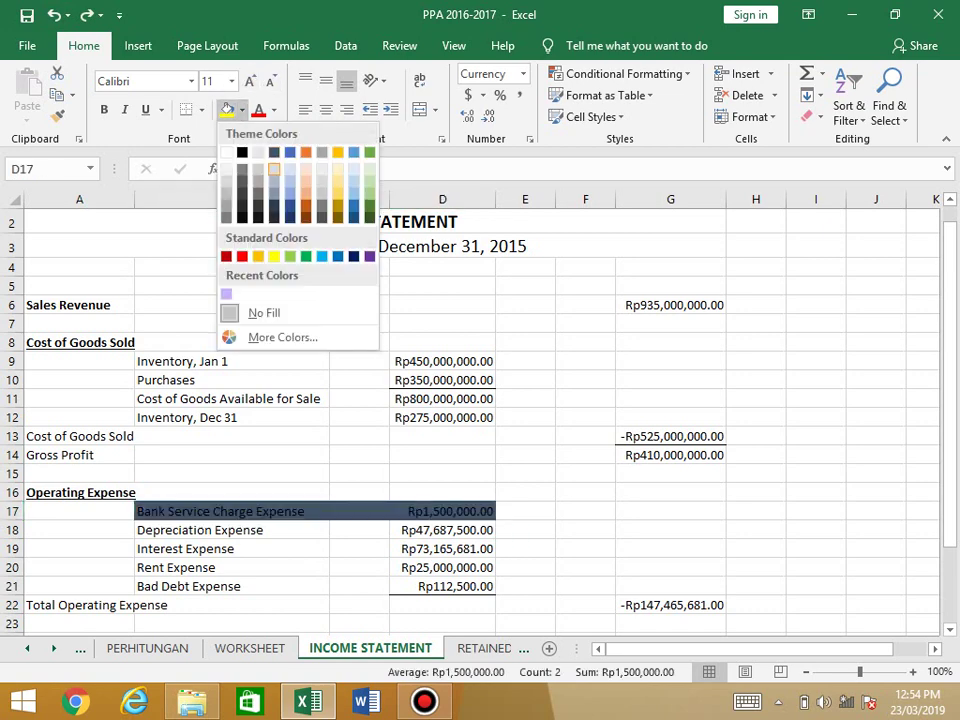
click(241, 256)
click(585, 473)
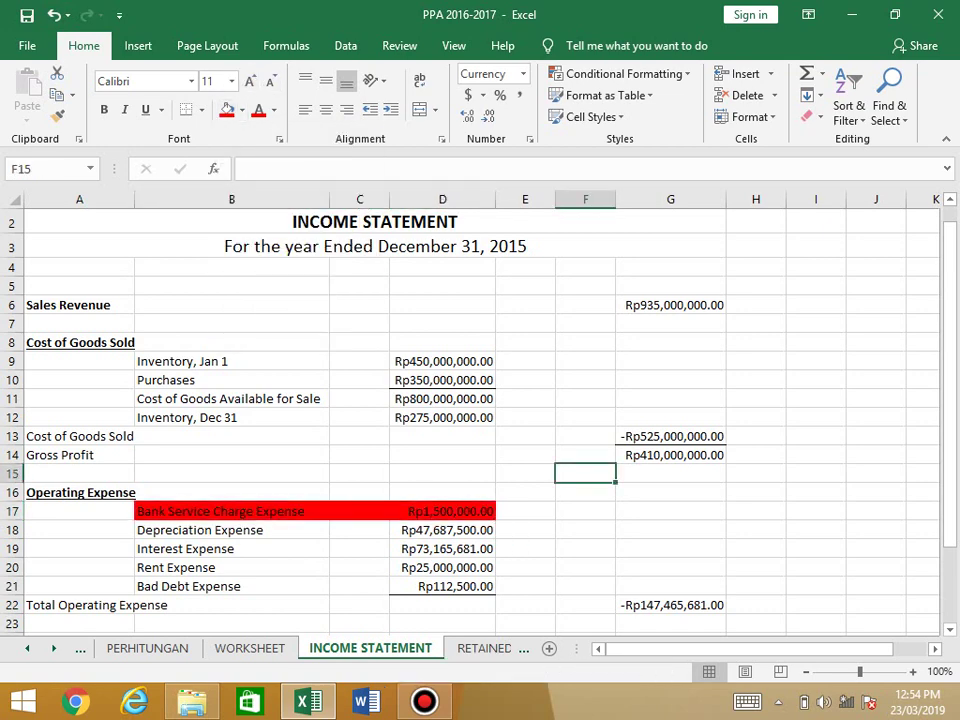
Examine the remaining operating expense lines and the Other Income and Expense section of the income statement
key(Down)
key(Down)
key(Down)
key(Down)
key(Down)
key(Down)
key(Down)
key(Down)
key(Down)
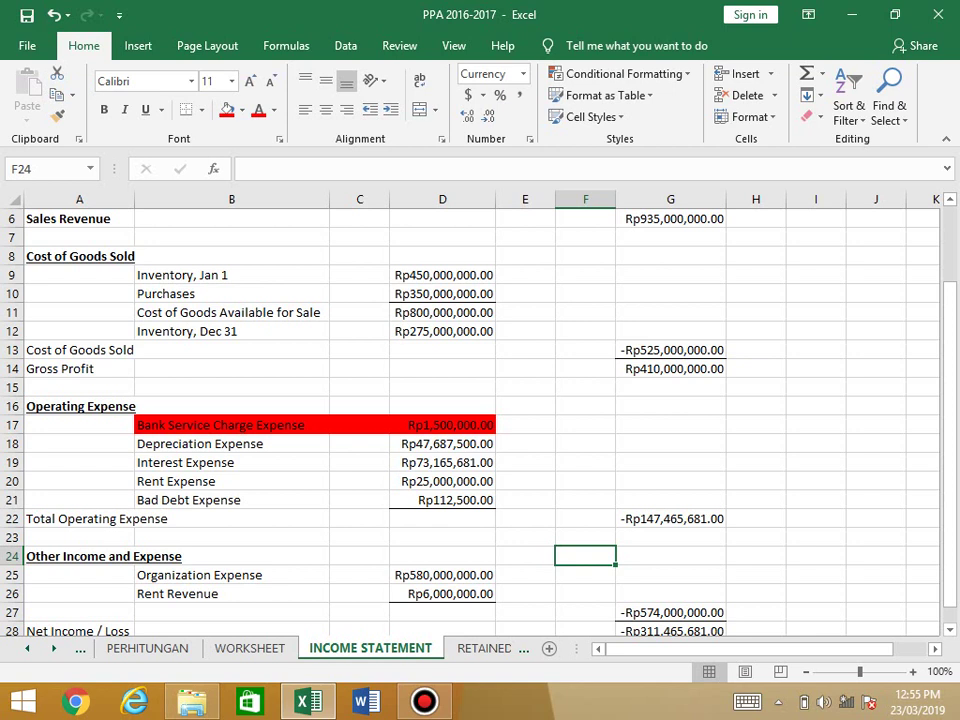
Highlight the Organization Expense line in B25:D25 with the same red fill
click(231, 443)
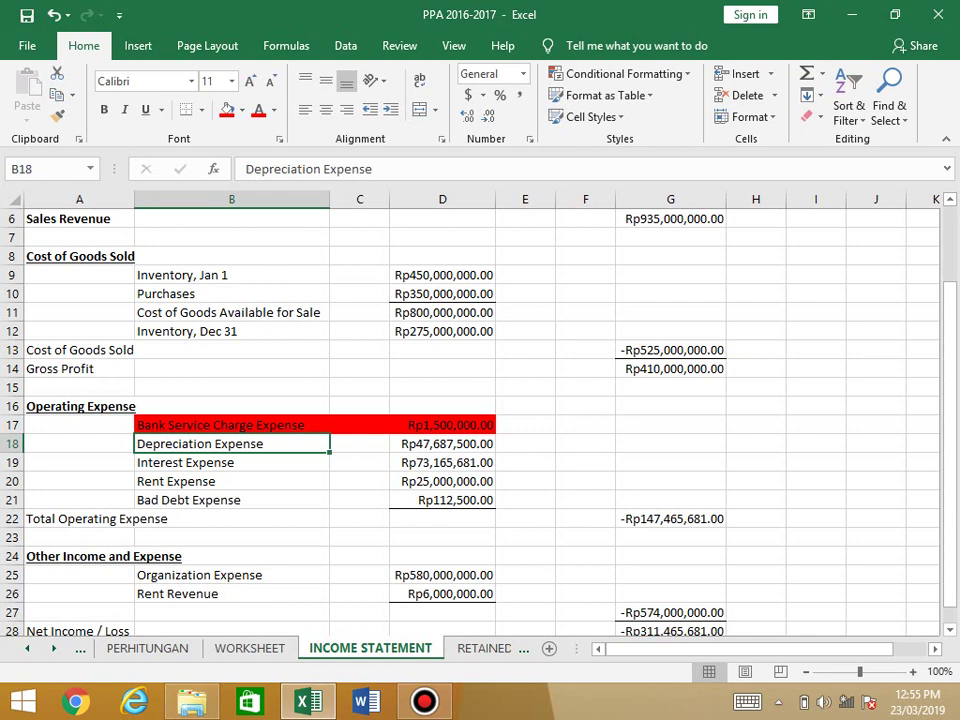
key(Down)
key(Down)
key(Down)
key(Down)
key(Down)
key(Down)
key(Down)
key(Down)
key(Down)
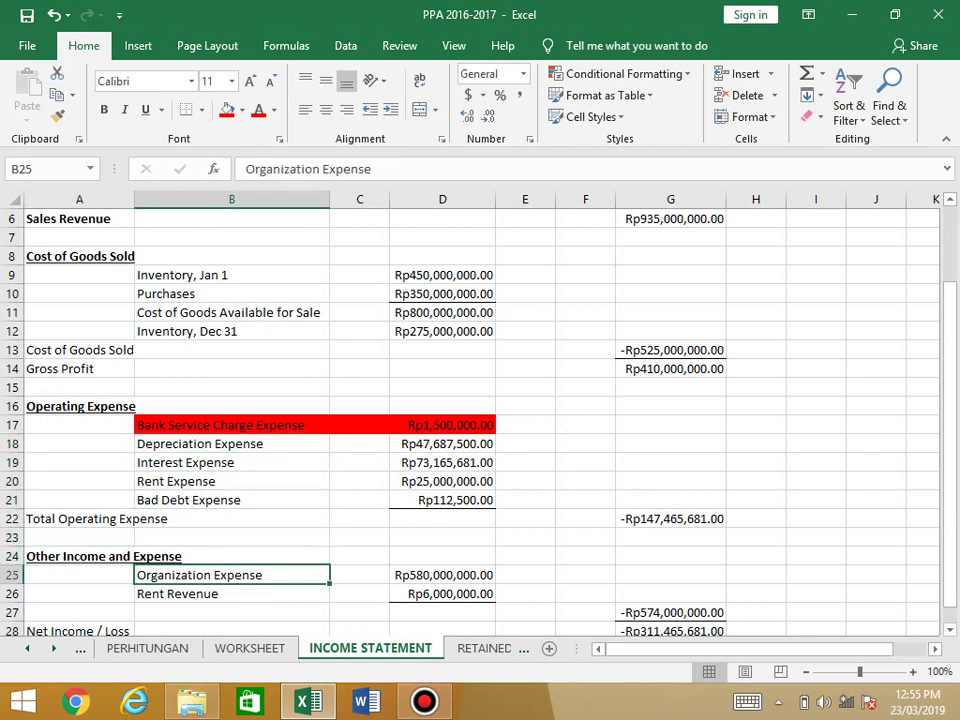
key(Up)
key(Up)
key(Right)
key(Right)
key(shift+Left)
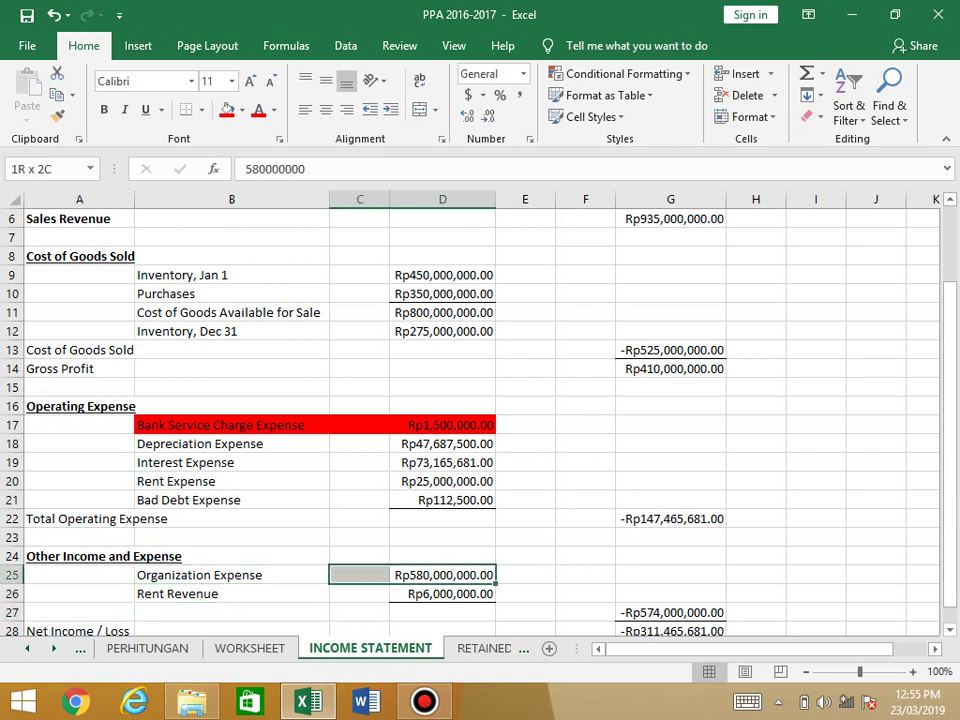
key(shift+Left)
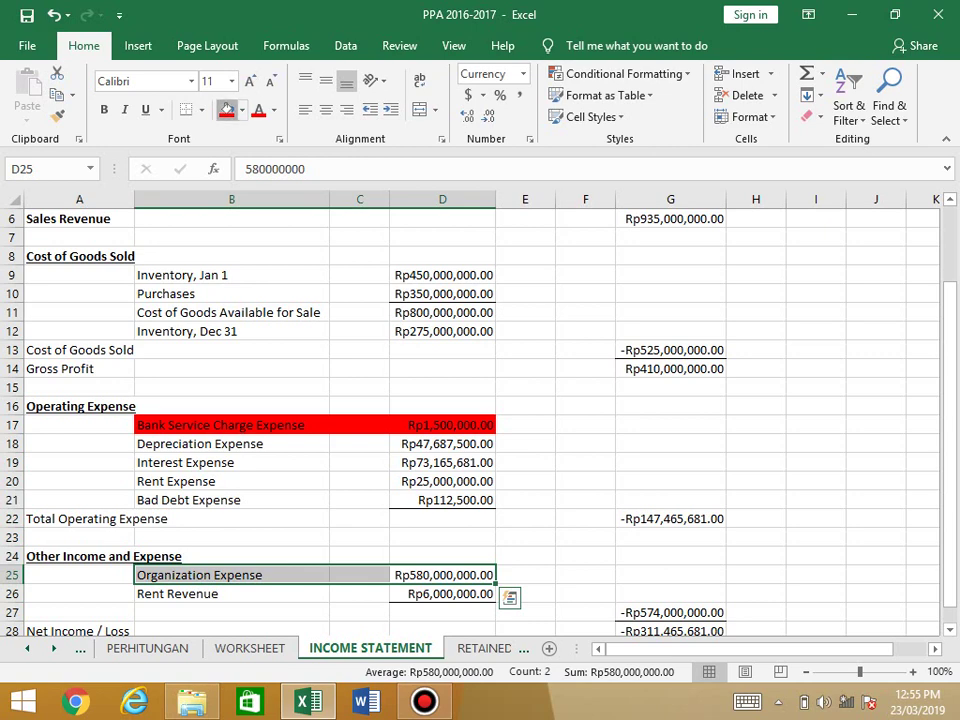
key(F4)
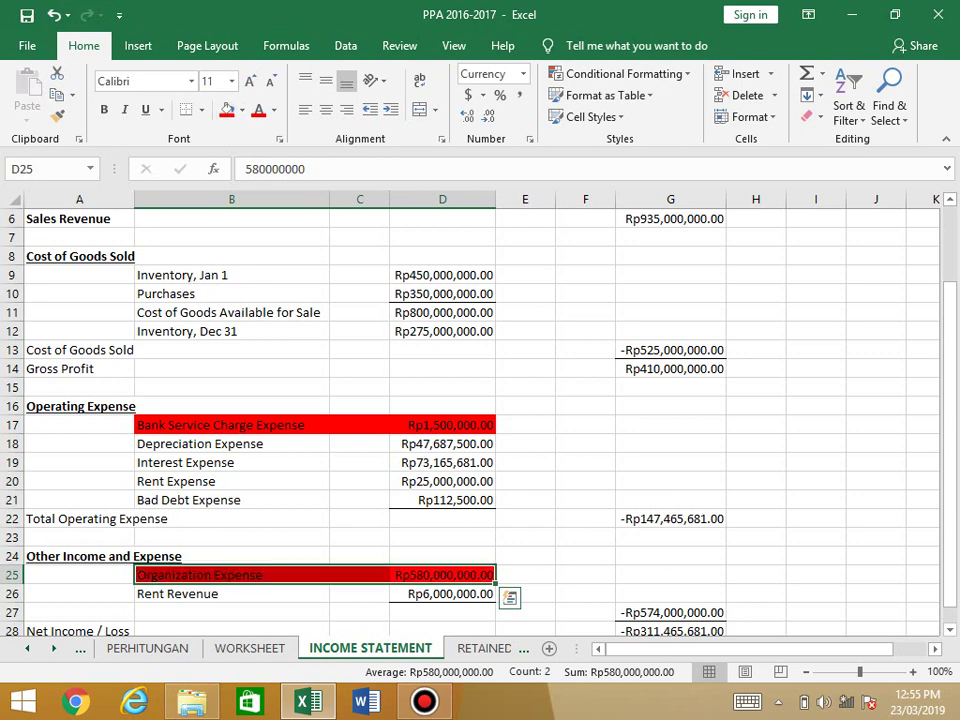
Review the lower part of the income statement through the Net Income / Loss line
key(Up)
key(Up)
key(Down)
key(Down)
key(Down)
key(Down)
key(Down)
key(Down)
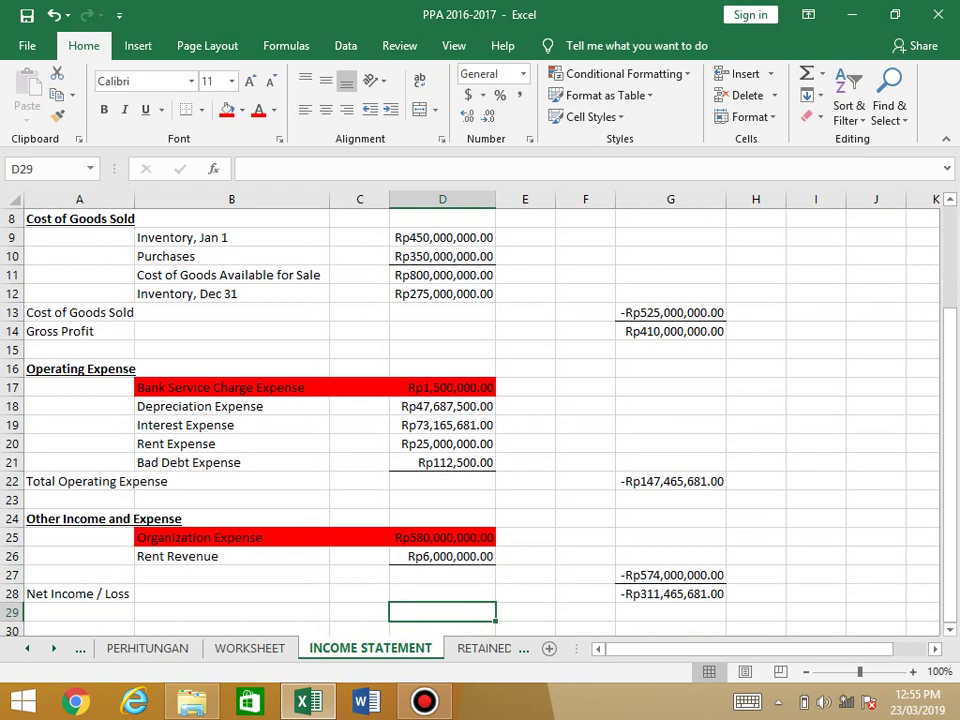
key(Down)
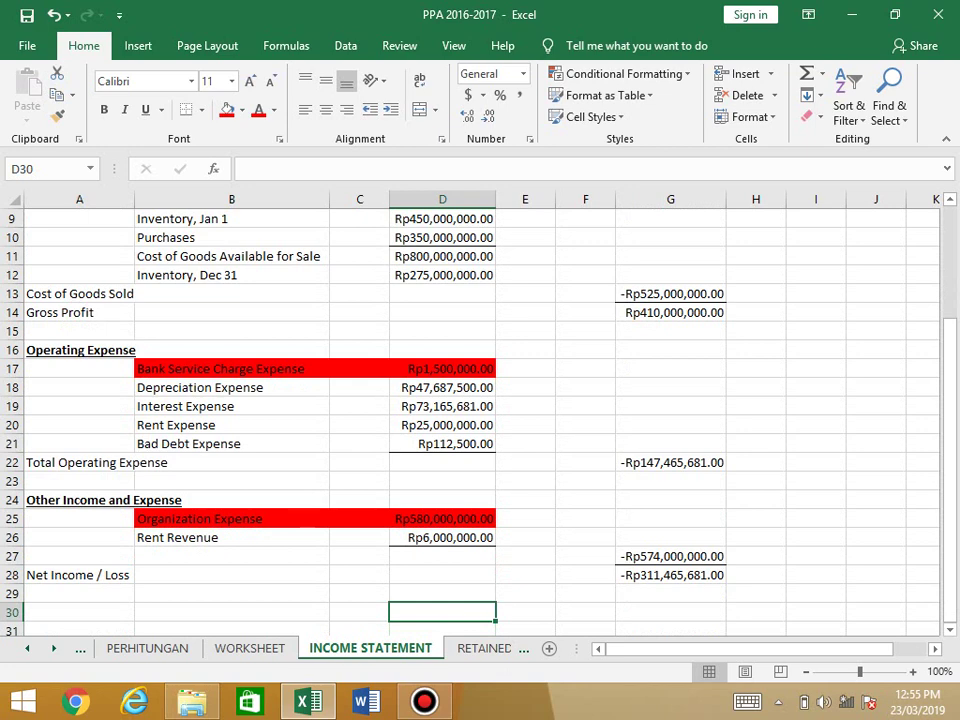
key(Down)
key(Down)
key(Down)
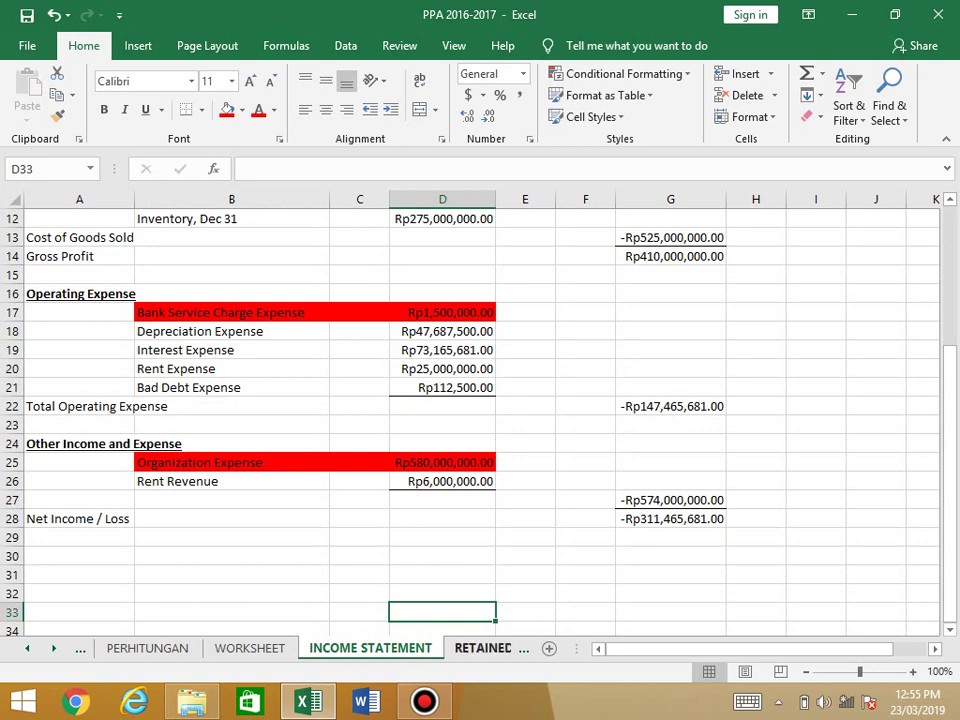
Switch to the CHANGES OF EQUITY sheet and review the equity movements from ordinary share capital across to Treasury Shares
key(ctrl+Page_Down)
key(ctrl+Page_Down)
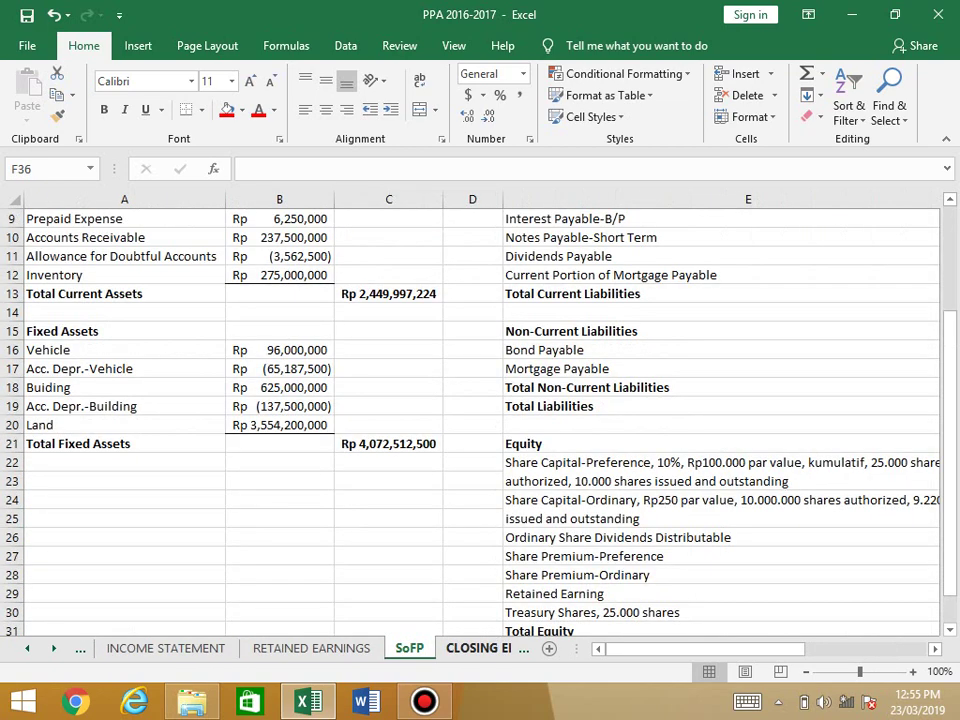
key(ctrl+Page_Down)
key(ctrl+Page_Down)
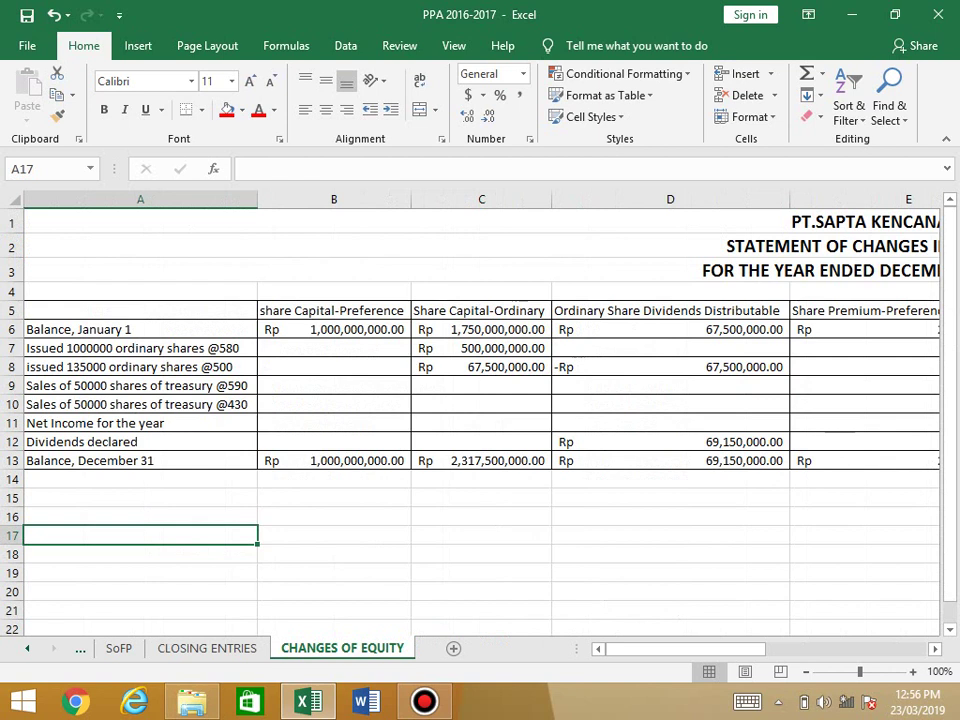
key(Right)
key(Right)
key(Up)
key(Up)
key(Up)
key(Up)
key(Up)
key(Up)
key(Up)
key(Up)
key(Up)
key(Up)
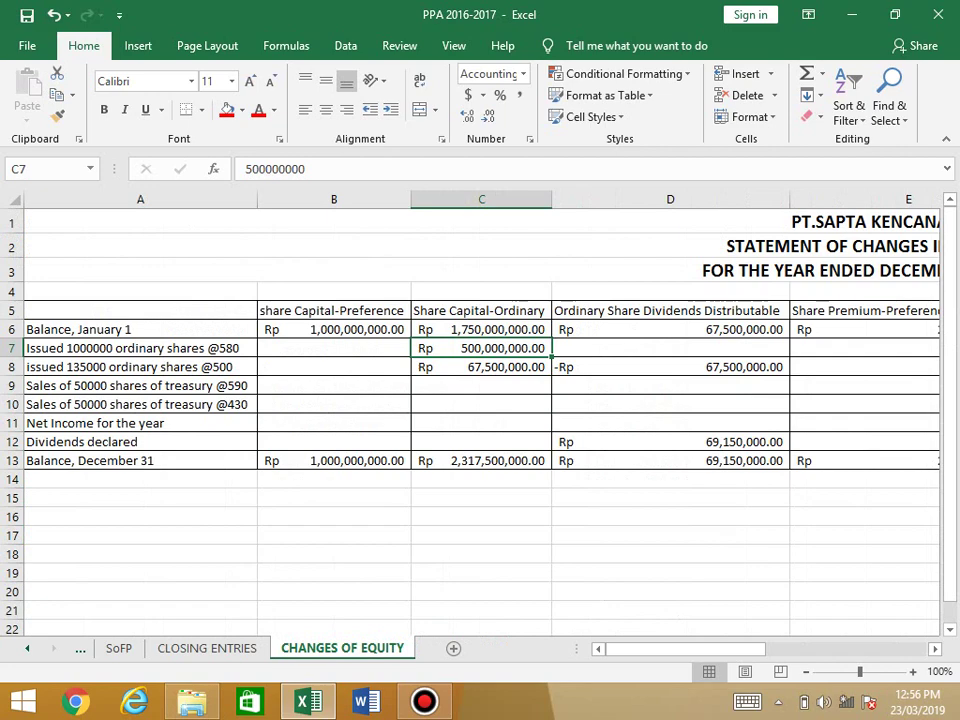
key(Right)
key(Right)
key(Right)
key(Right)
key(Right)
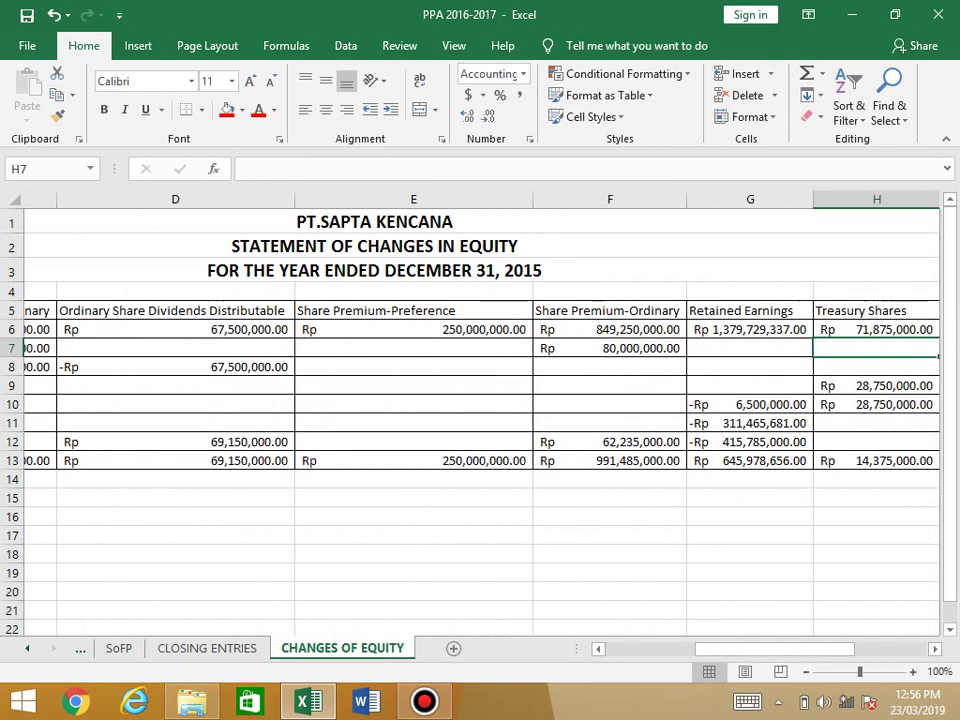
Insert a blank row 7 between Balance, January 1 and the issue of 1000000 ordinary shares
key(Left)
key(Left)
key(Home)
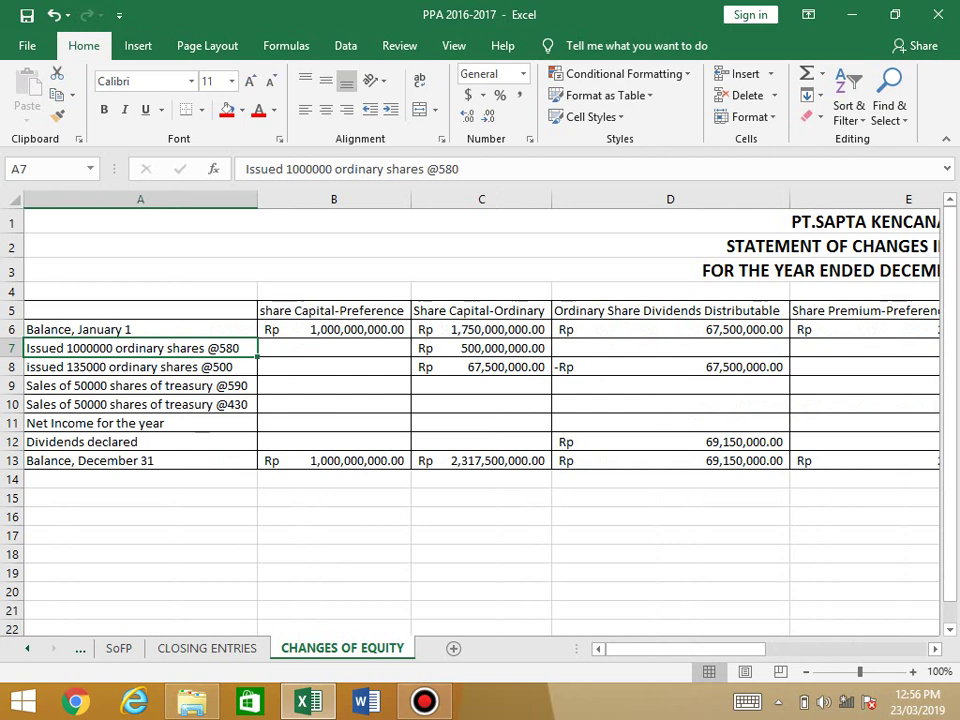
key(shift+space)
key(shift+F10)
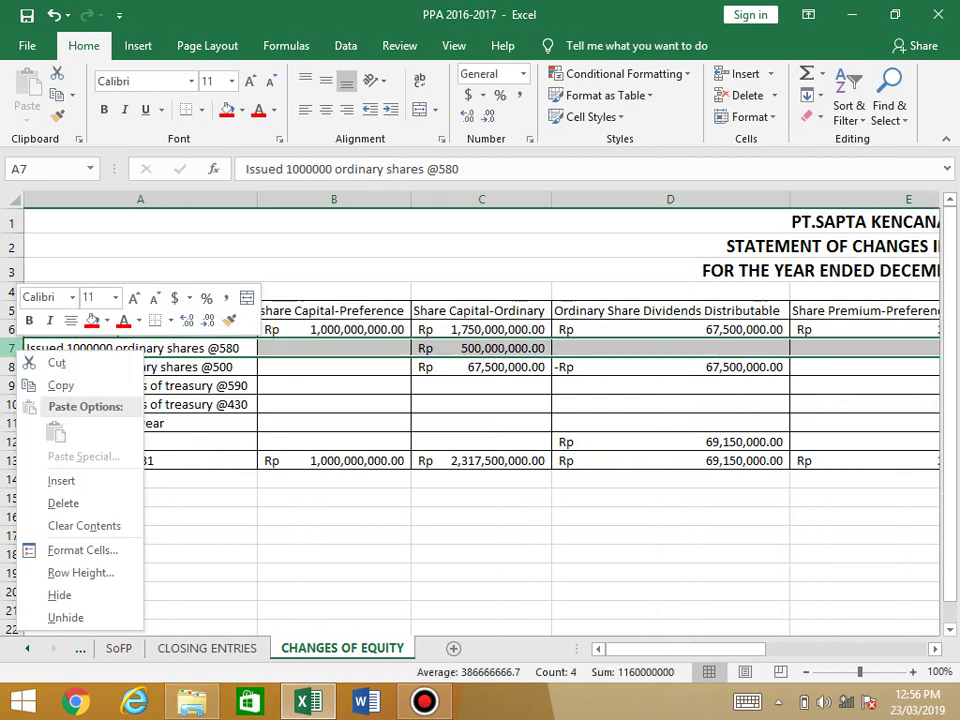
key(i)
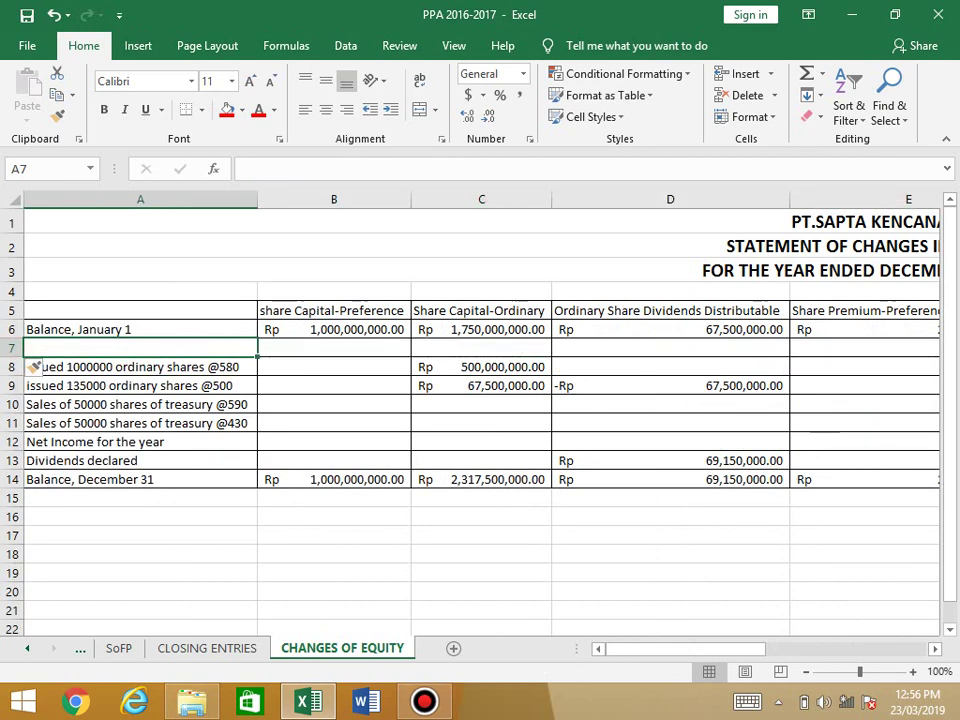
Label the new row in A7 as Prior Period Adjustment
text(Prior )
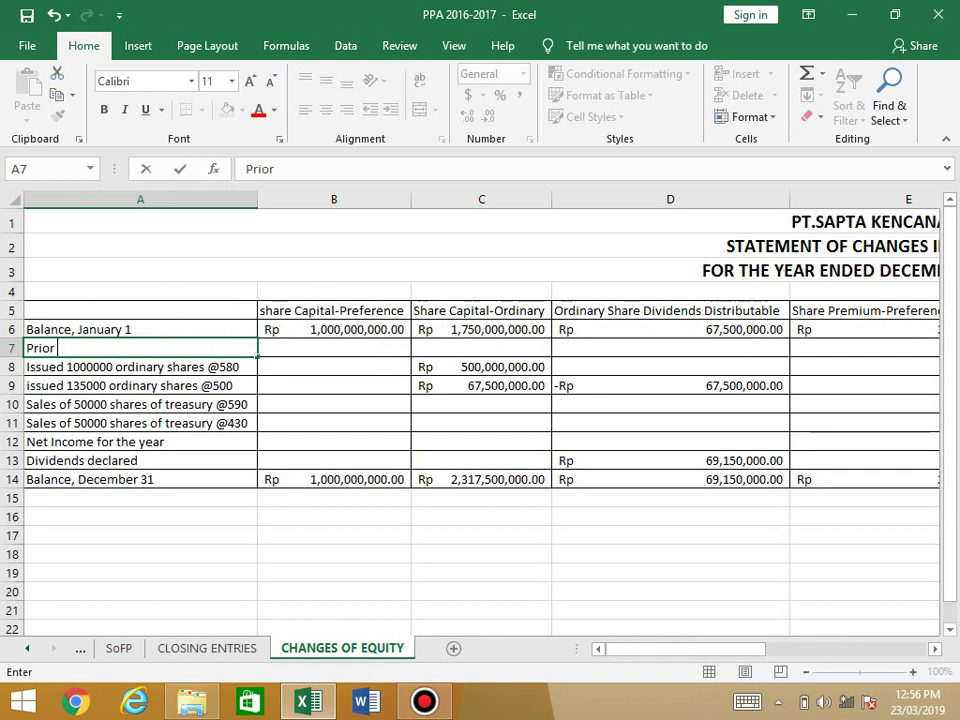
text(Period E)
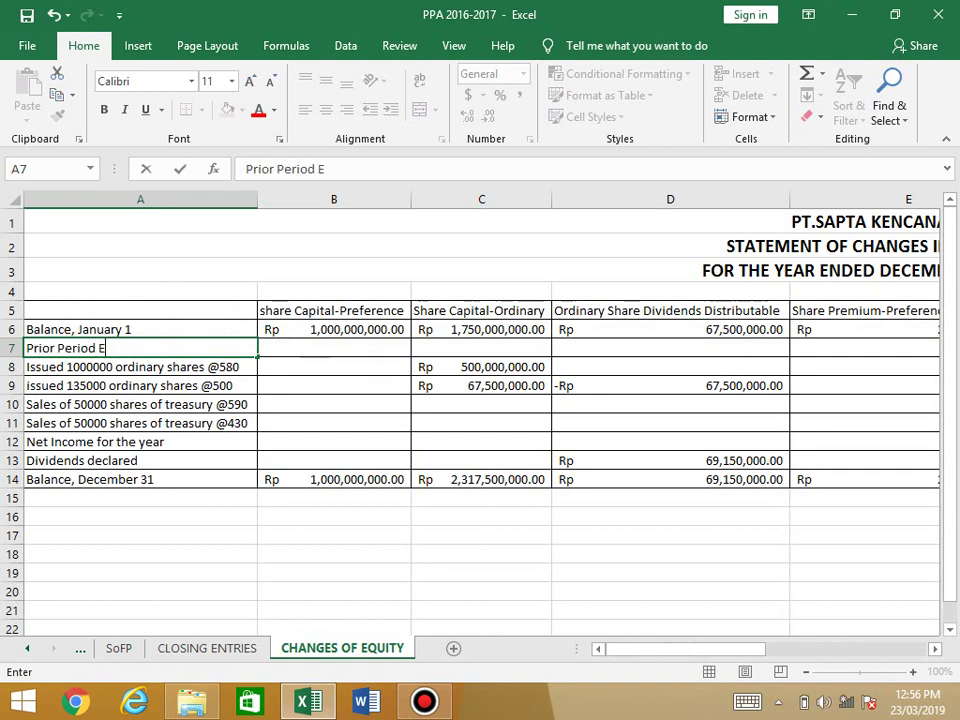
key(BackSpace)
text(a)
key(BackSpace)
text(Adjustment)
Enter the placeholder xxxxxxxxxxxxxx for the prior period adjustment under Retained Earnings in G7 and return to the row labels
key(Tab)
key(Tab)
key(Tab)
key(Tab)
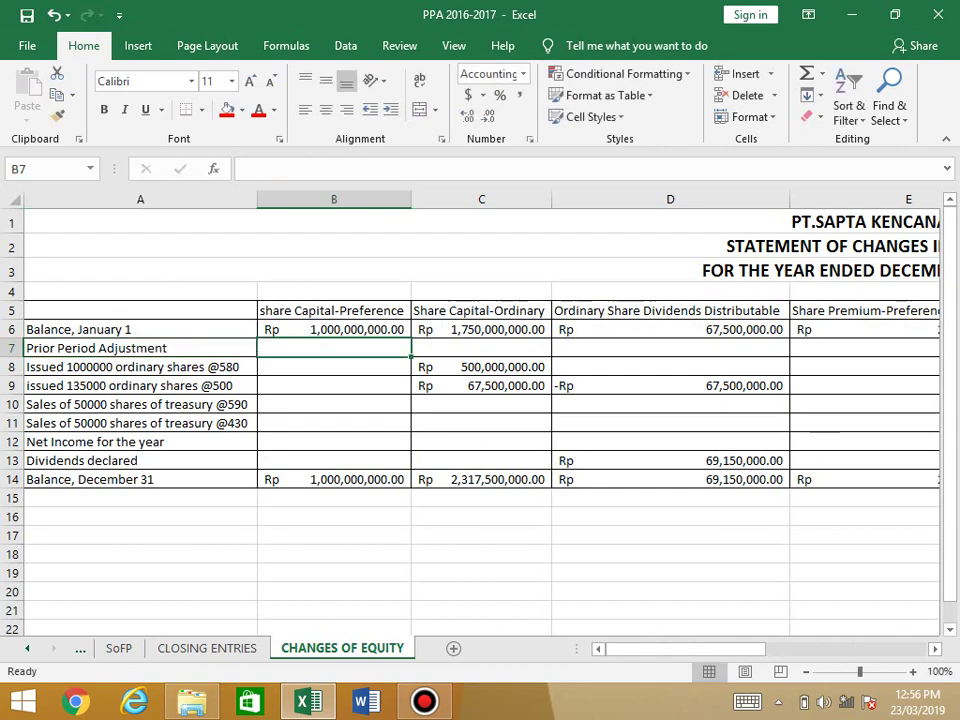
key(Tab)
key(Tab)
key(Tab)
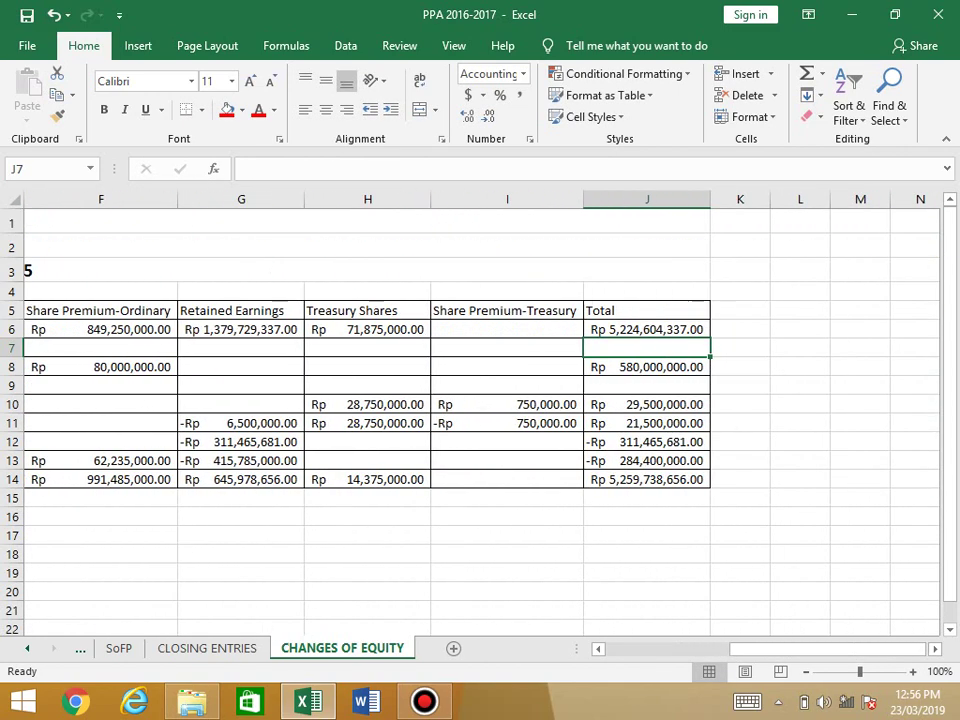
click(241, 348)
text(x)
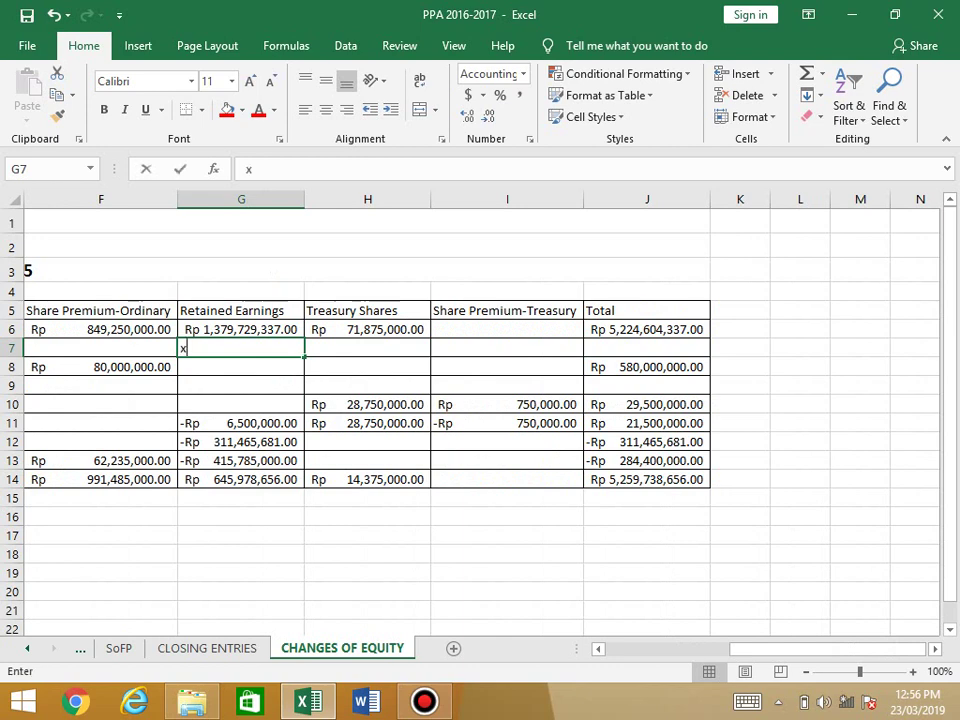
text(xxxxxxxxxxxxxx)
key(Return)
key(Left)
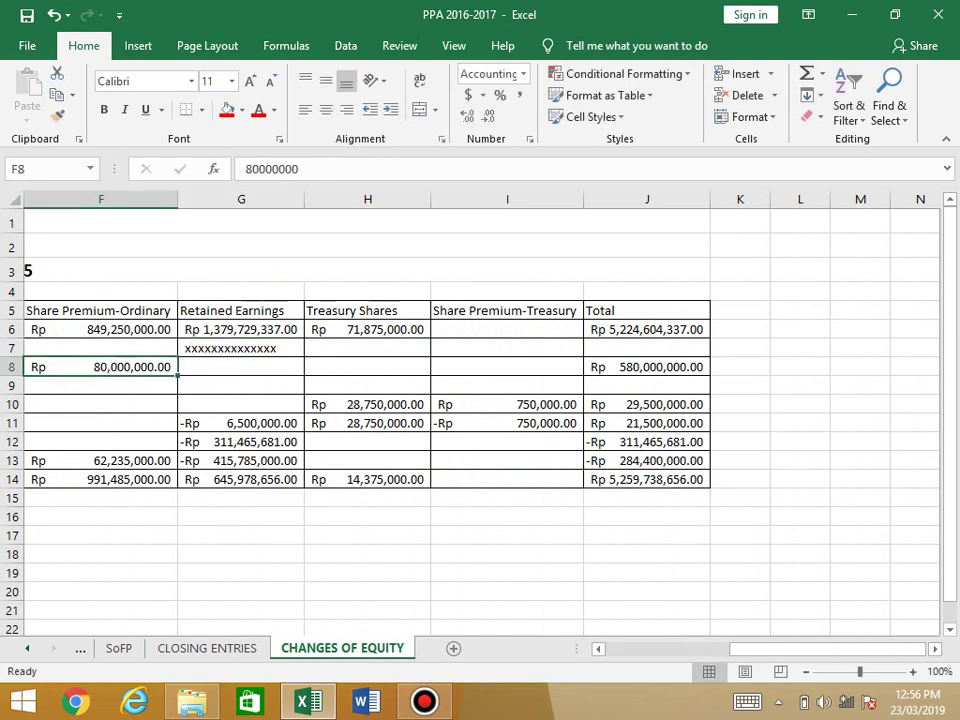
key(Home)
click(140, 329)
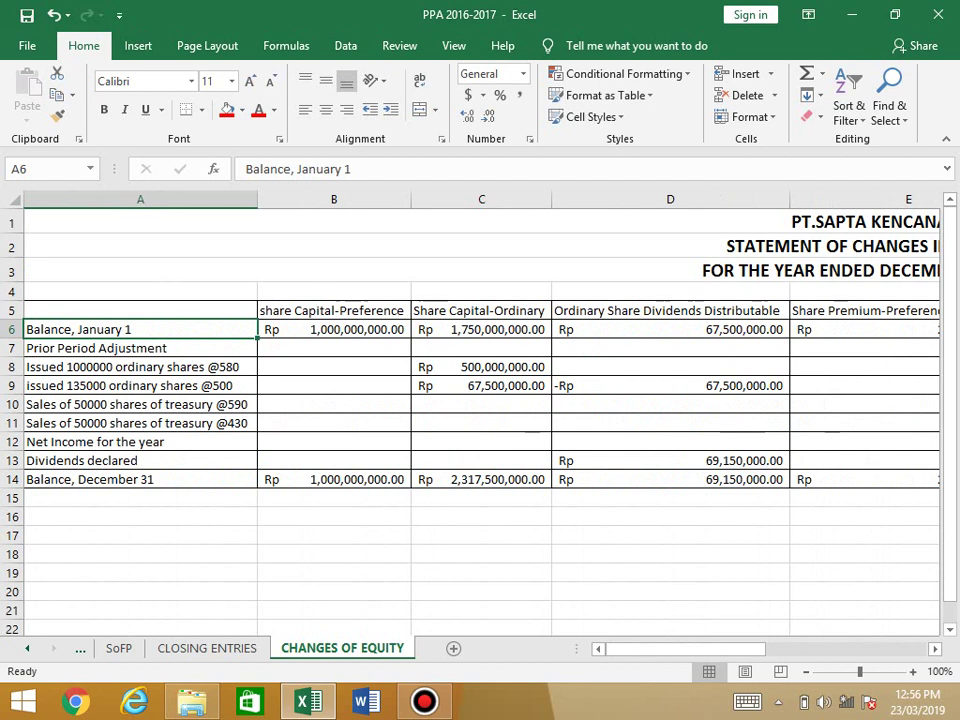
Review the equity component headings in row 5 across to the Total column and return to the row's start
click(140, 310)
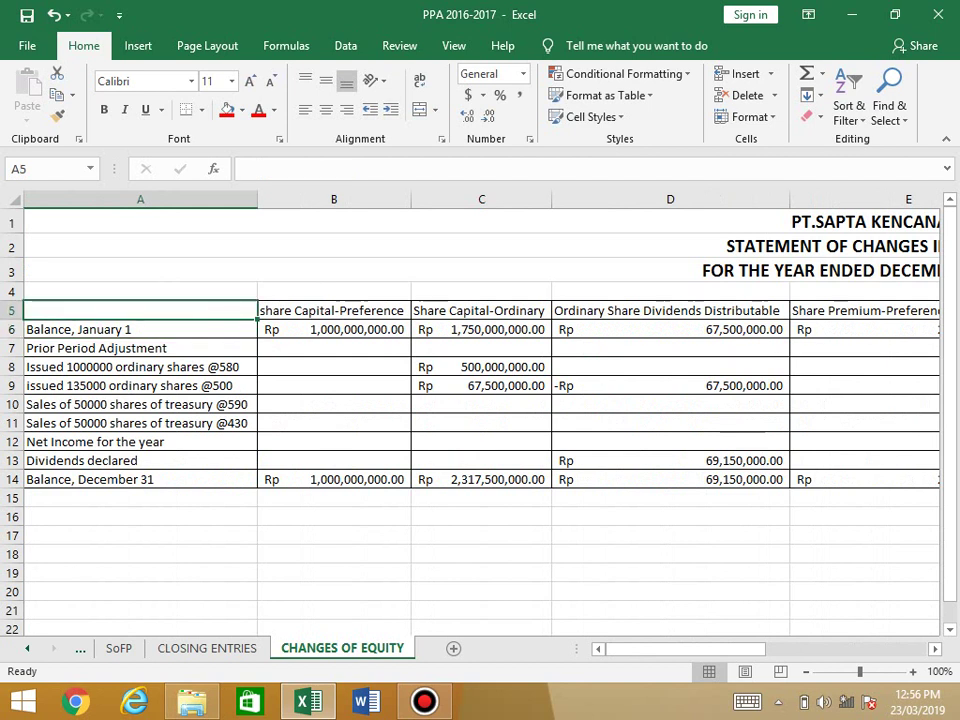
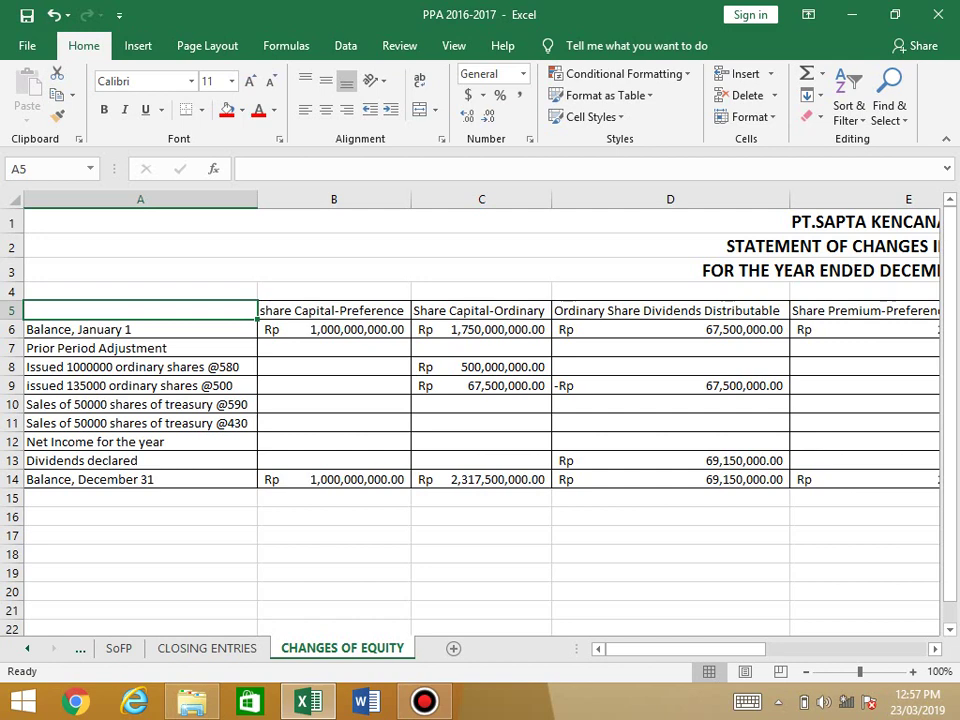
key(Right)
key(Right)
key(Right)
key(Right)
key(Right)
key(Right)
key(Right)
key(Right)
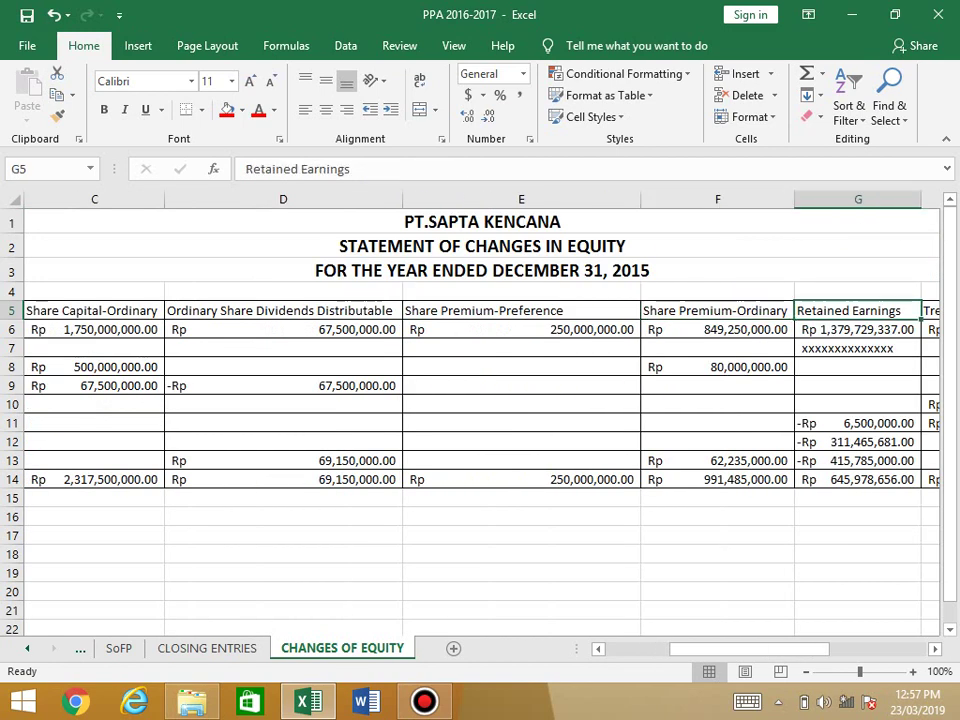
key(Right)
key(Down)
key(Left)
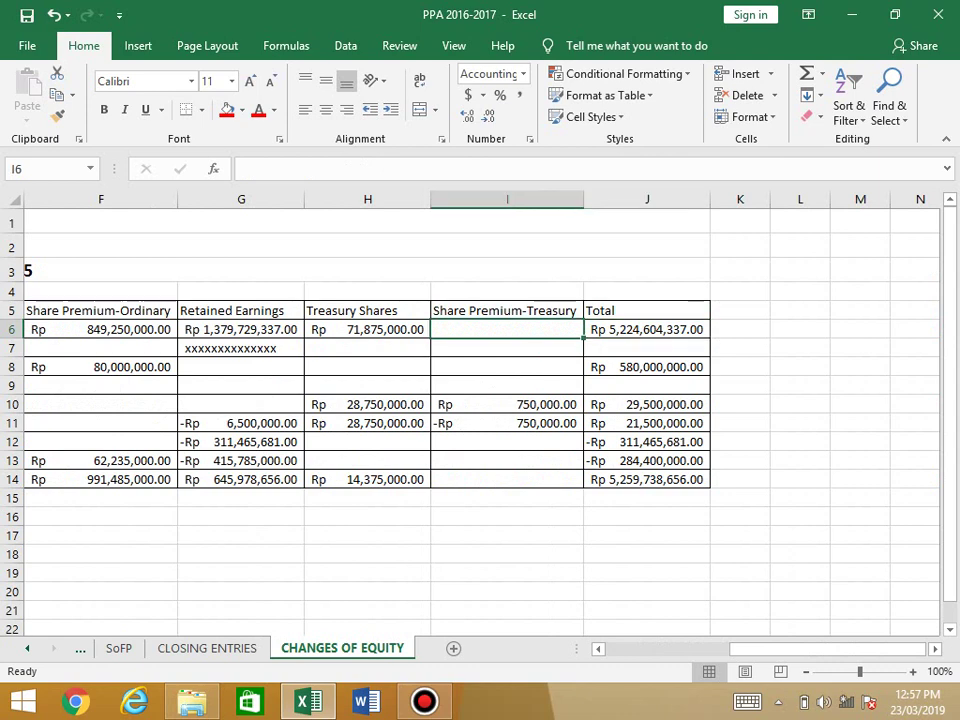
key(Home)
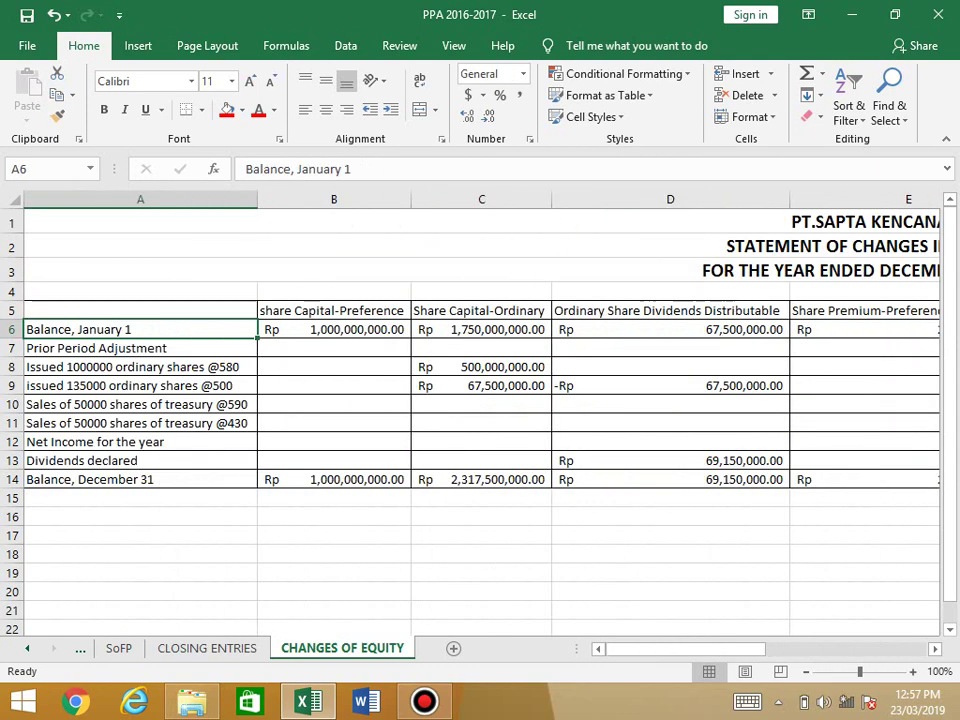
key(Up)
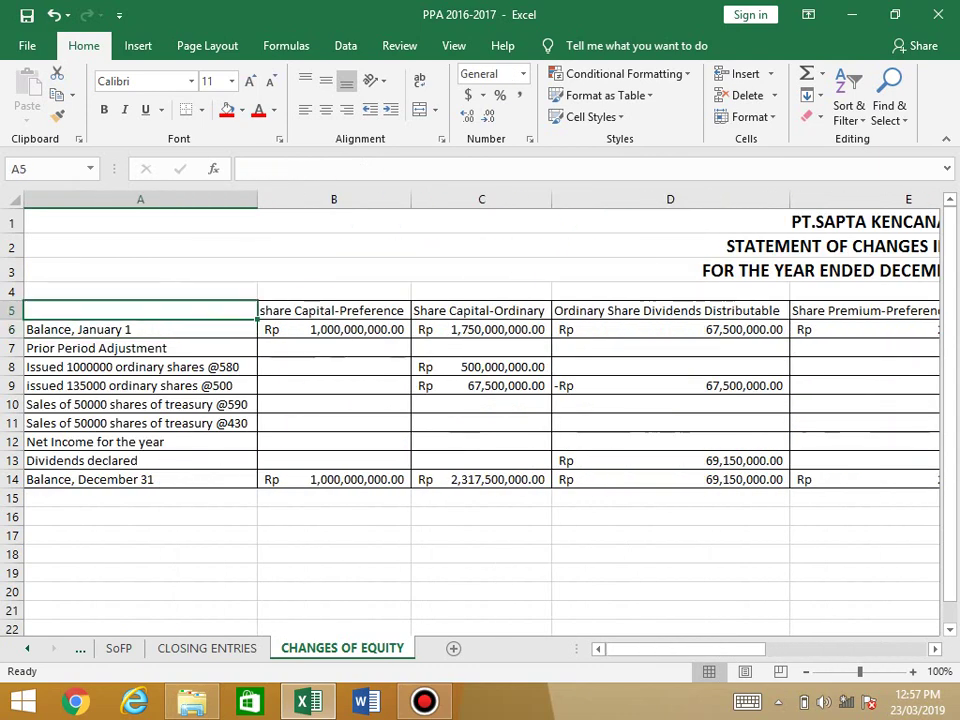
Compare the equity components from Share Capital-Preference through Treasury Shares, ending back at Share Capital-Preference
key(Right)
key(Right)
key(Left)
key(Right)
key(Right)
key(Right)
key(Right)
key(Right)
key(Right)
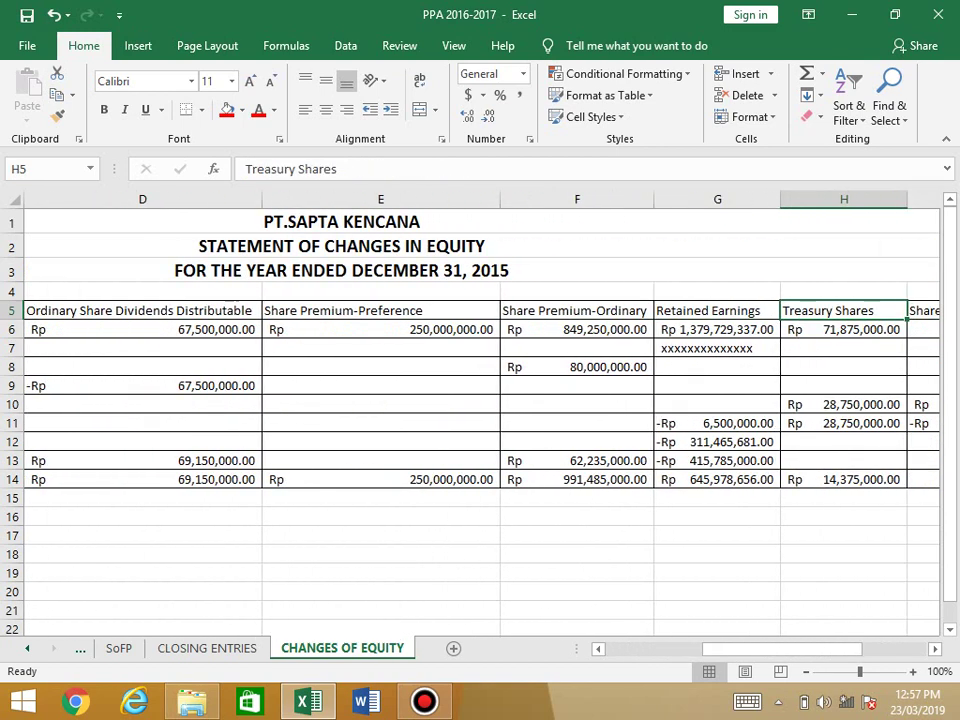
key(Left)
key(Left)
key(Left)
key(Left)
key(Left)
key(Left)
key(Left)
key(Right)
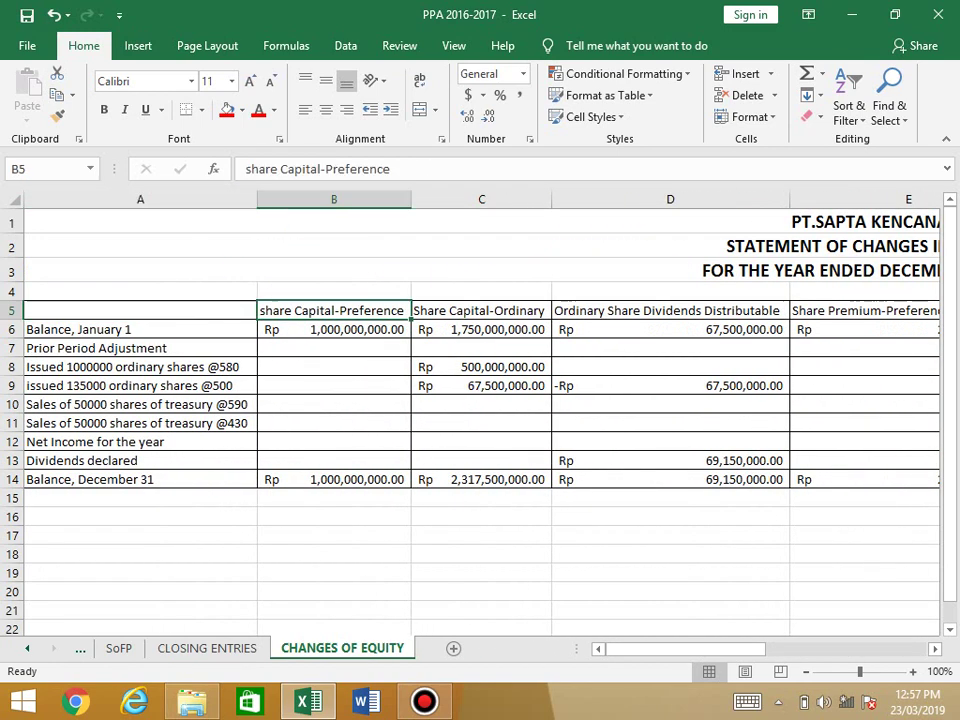
Examine each equity heading in turn from Share Capital-Ordinary to Total, including Retained Earnings, Treasury Shares and Share Premium-Treasury
key(Right)
key(Right)
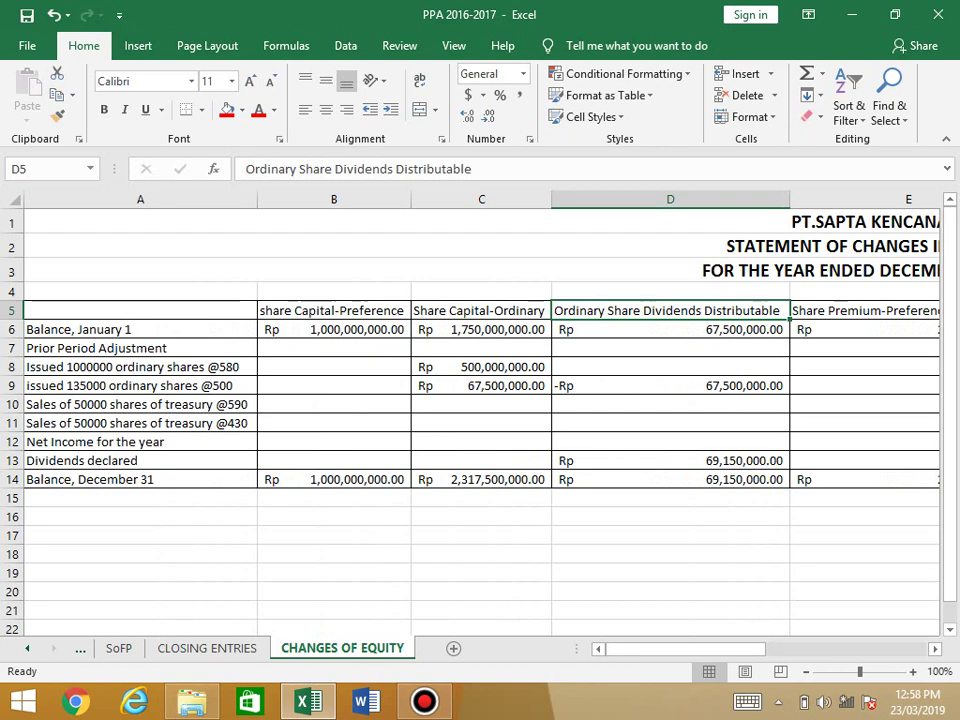
key(Right)
key(Right)
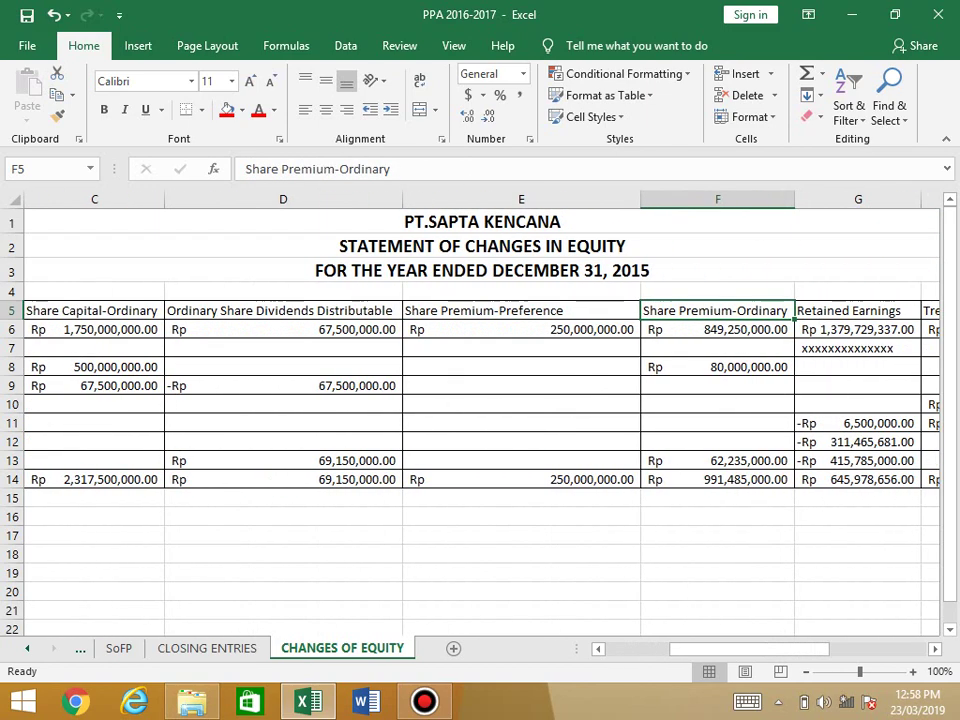
key(Right)
key(Right)
key(Right)
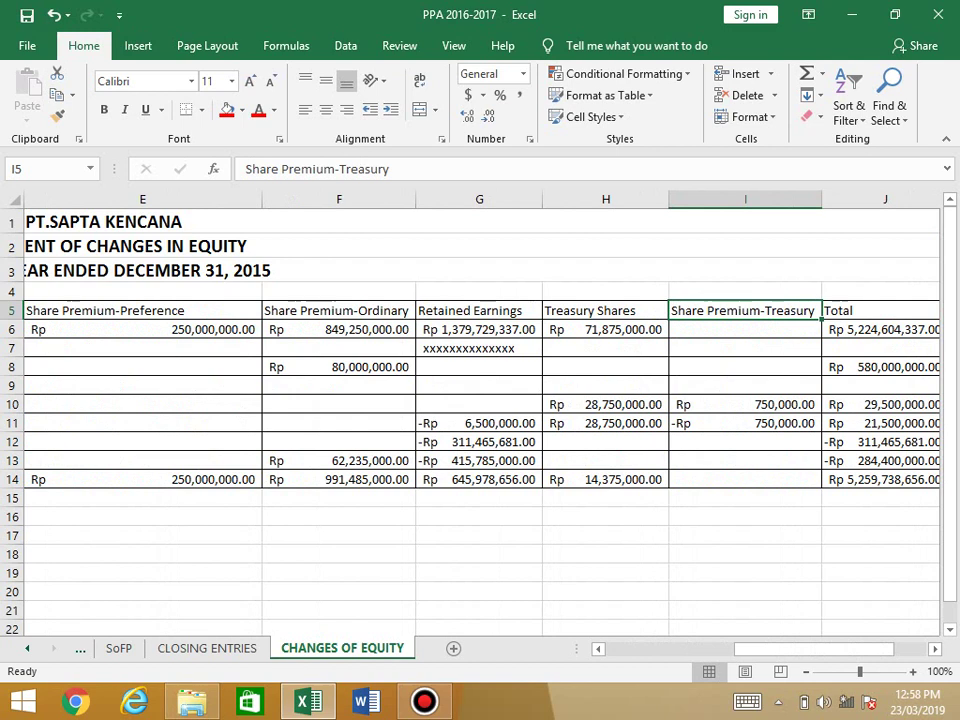
click(479, 310)
click(605, 310)
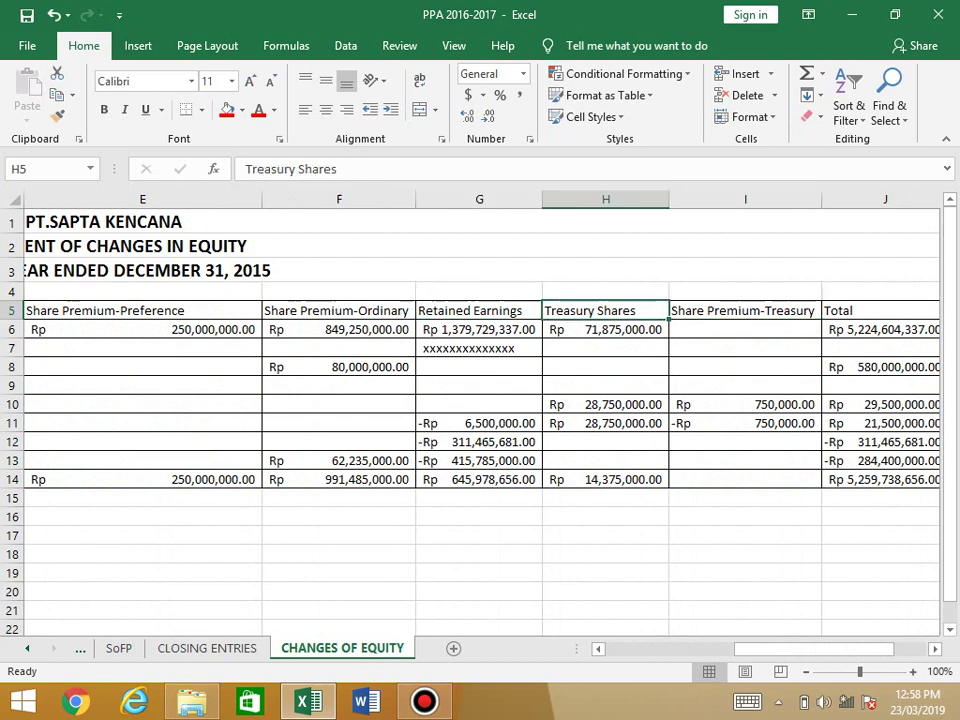
key(Right)
key(Right)
key(Right)
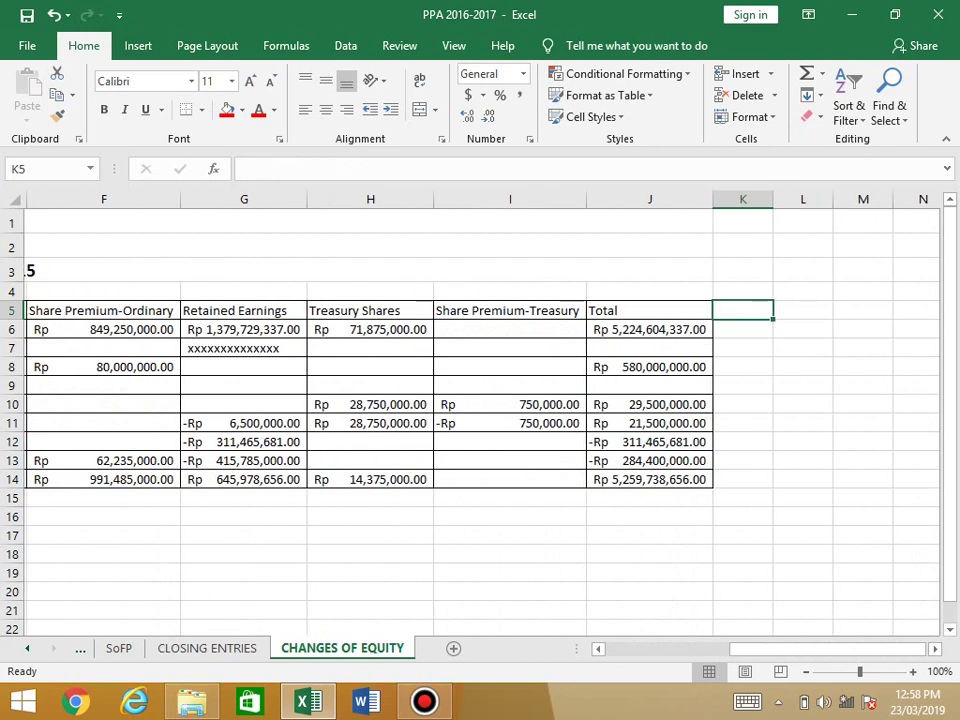
Recheck the columns between Ordinary Share Dividends Distributable and Total, and return to the Balance, January 1 label
key(Left)
key(Left)
key(Left)
key(Left)
key(Left)
key(Left)
key(Left)
key(Left)
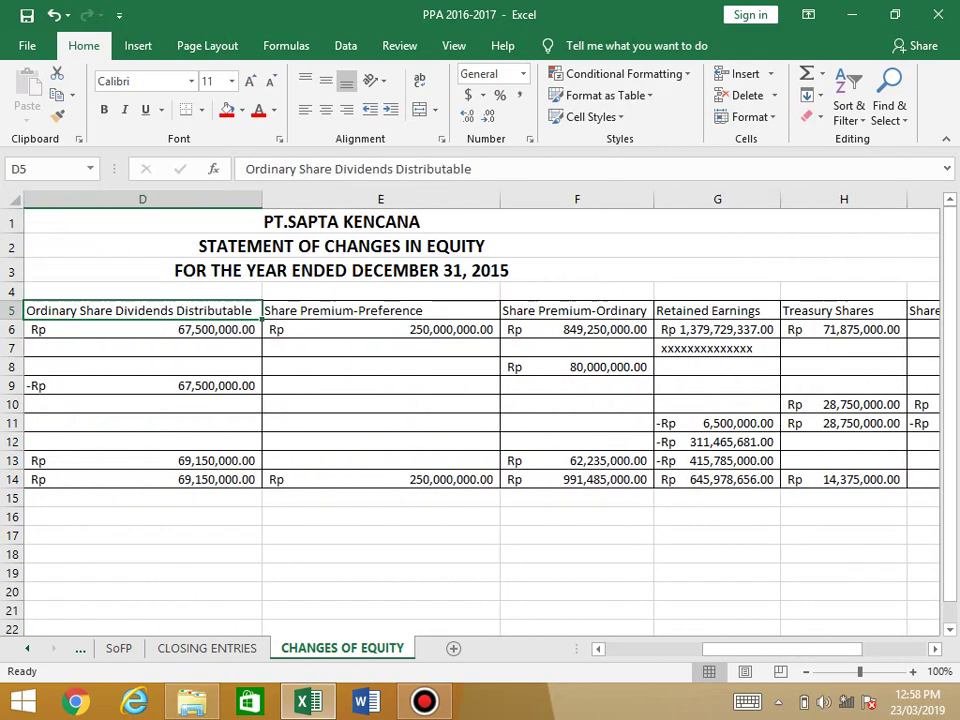
key(Right)
key(Right)
key(Right)
key(Right)
key(Right)
key(Right)
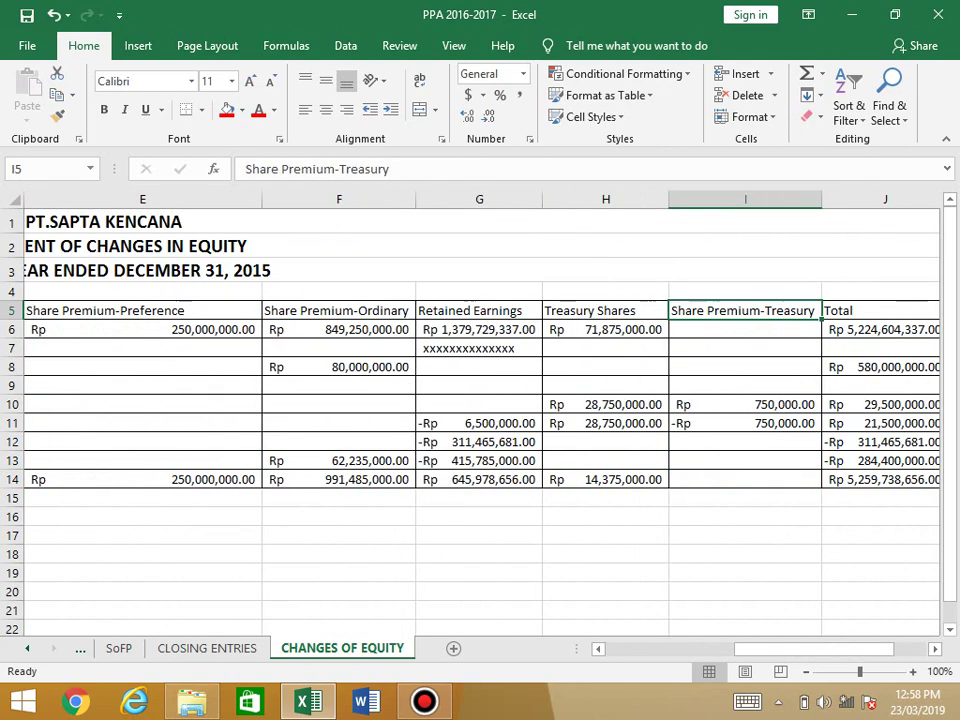
key(Right)
key(Right)
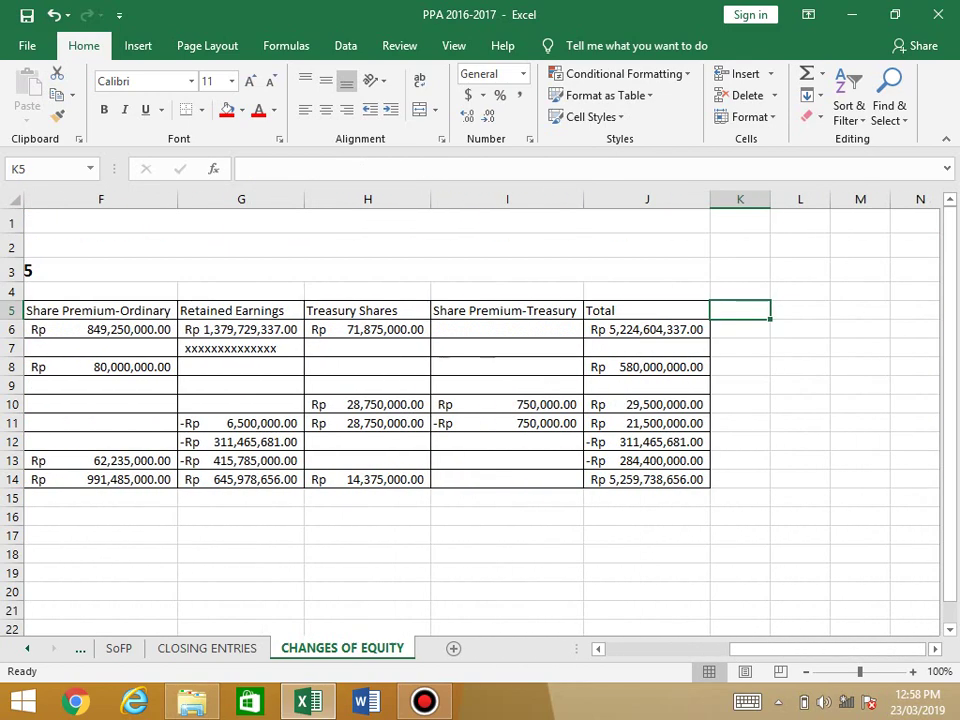
key(Left)
key(Left)
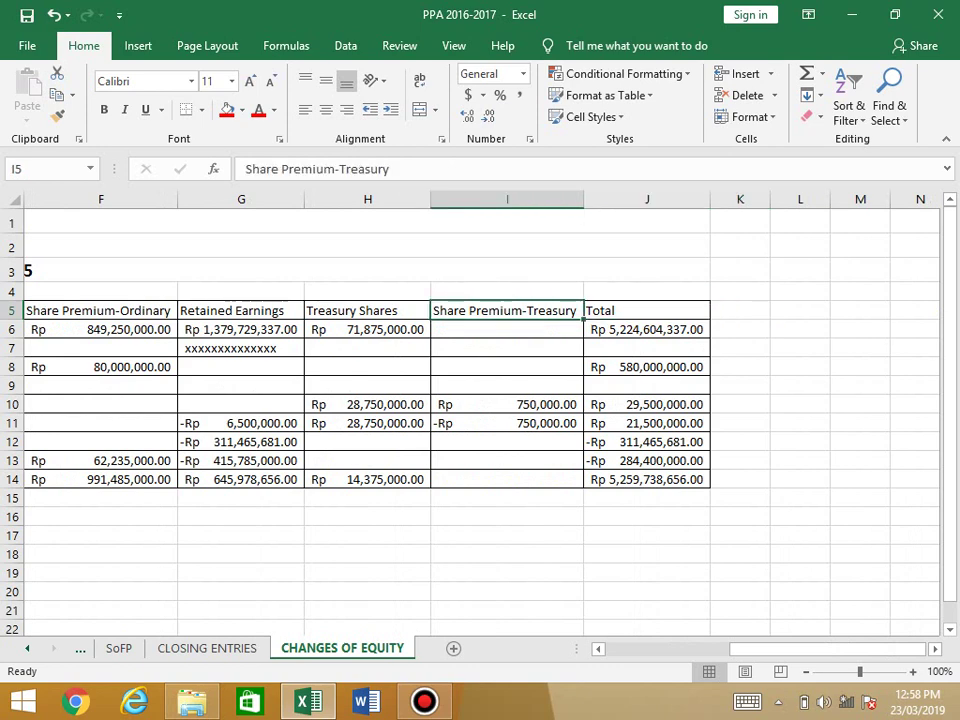
key(Left)
key(Down)
key(Left)
key(Home)
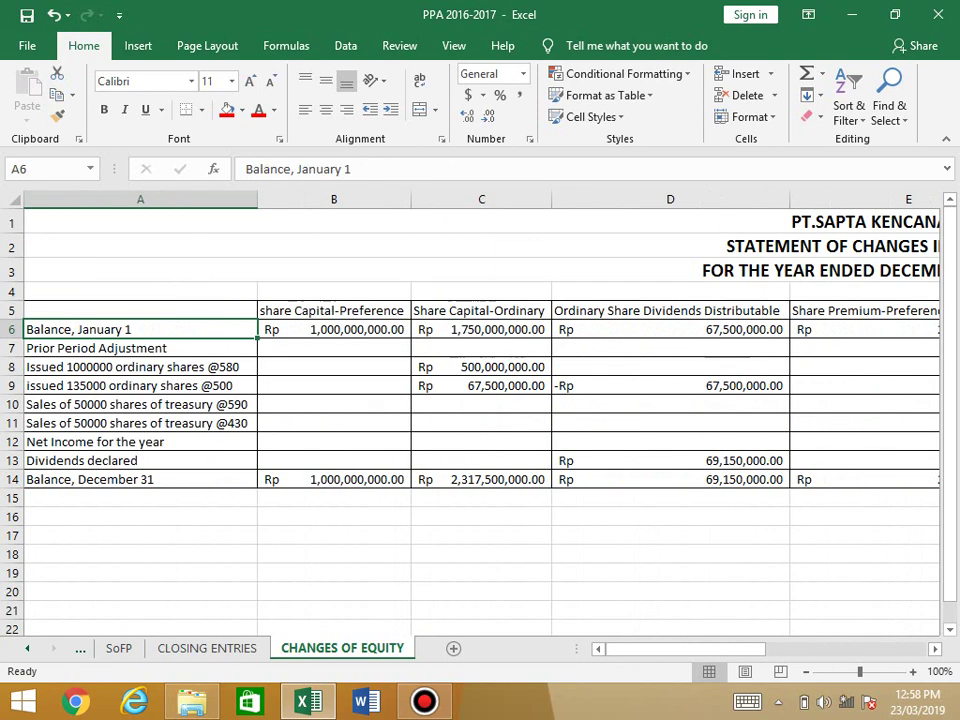
Switch to the SoFP sheet and go to the title of the Statement of Financial Position
key(ctrl+Page_Up)
key(ctrl+Page_Up)
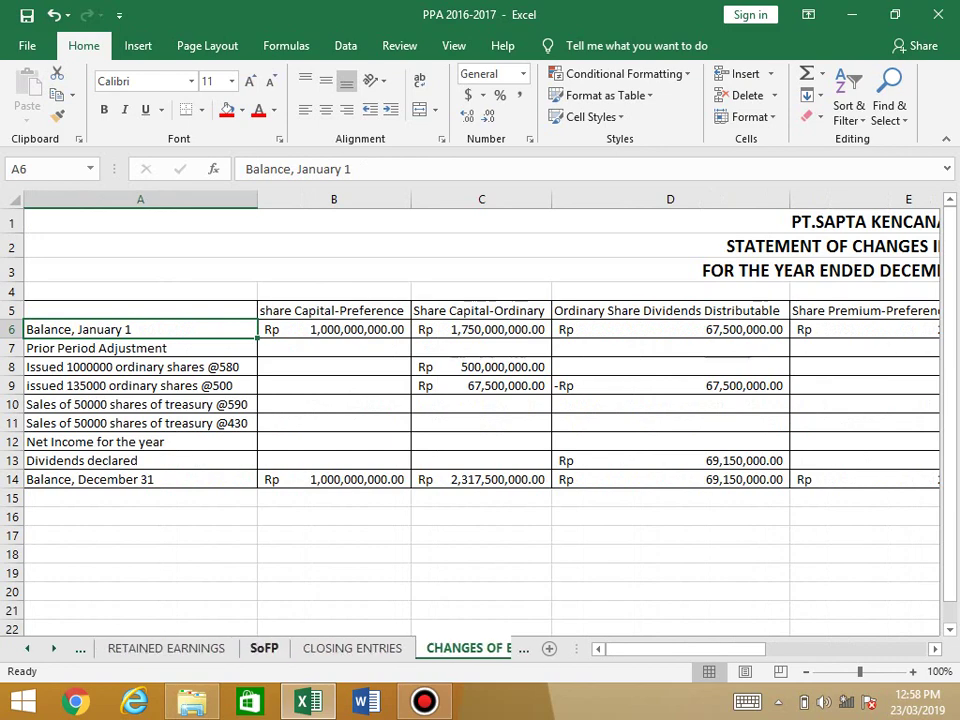
click(279, 425)
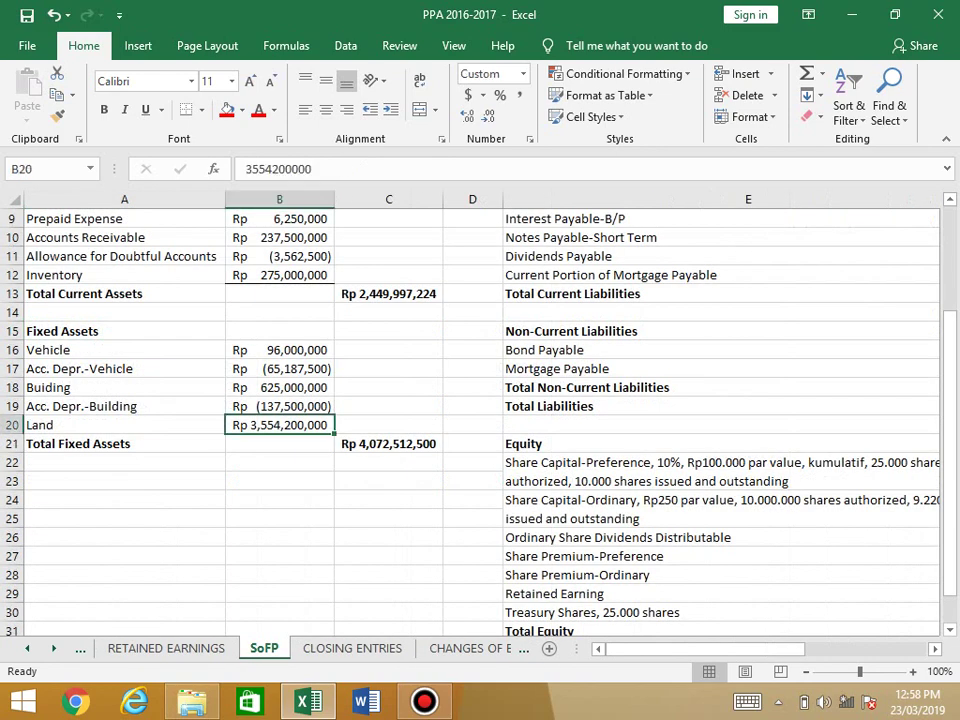
key(Up)
key(Up)
key(Up)
key(Up)
key(Up)
key(Up)
key(Up)
key(Up)
key(Up)
key(Up)
key(Up)
key(Up)
key(Up)
key(Up)
key(Up)
key(Up)
key(Up)
key(Up)
key(Up)
key(Down)
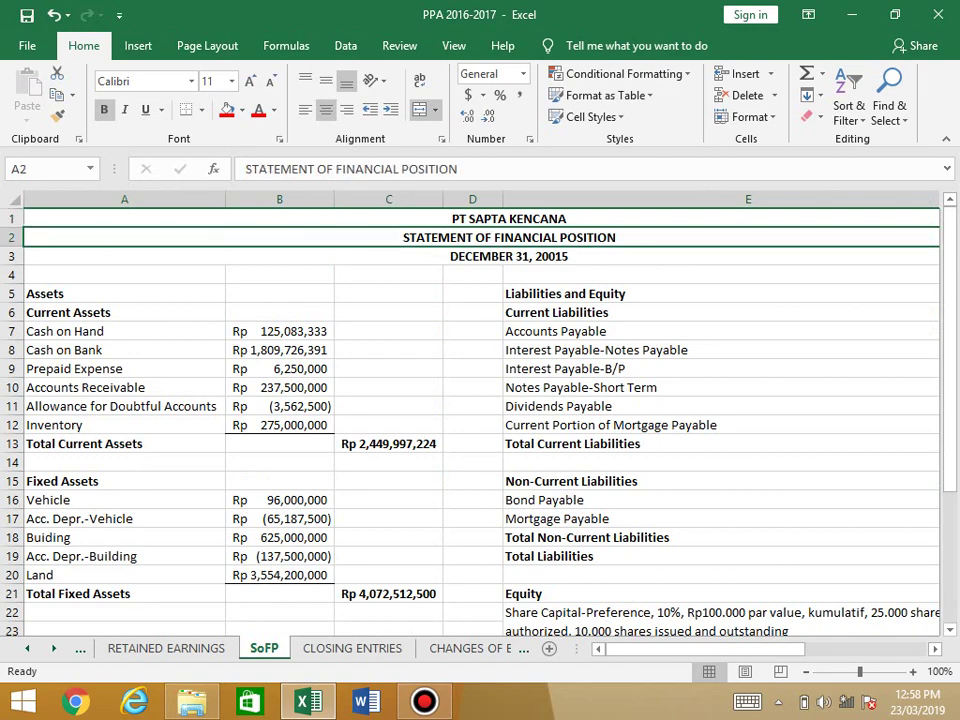
Examine the Statement of Financial Position down to Total Assets and across to the equity amounts and Total Liabilities and Equity
key(Down)
key(Right)
key(Down)
key(Down)
key(Down)
key(Down)
key(Down)
key(Down)
key(Down)
key(Down)
key(Down)
key(Down)
key(Down)
key(Down)
key(Down)
key(Down)
key(Down)
key(Down)
key(Down)
key(Down)
key(Down)
key(Down)
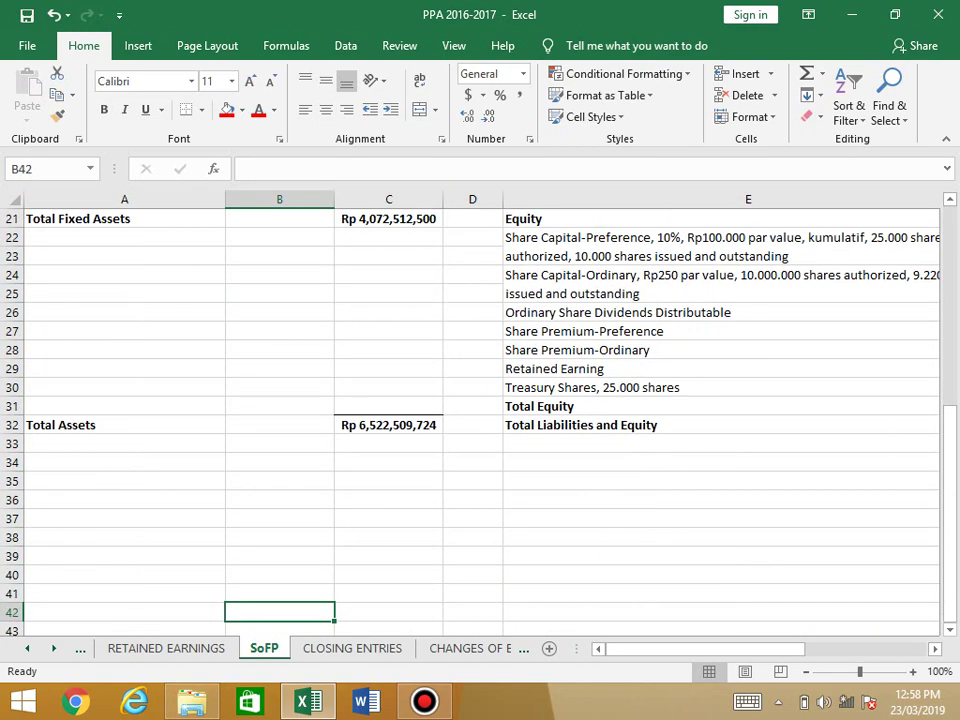
key(Up)
key(Right)
key(Right)
key(Right)
key(Right)
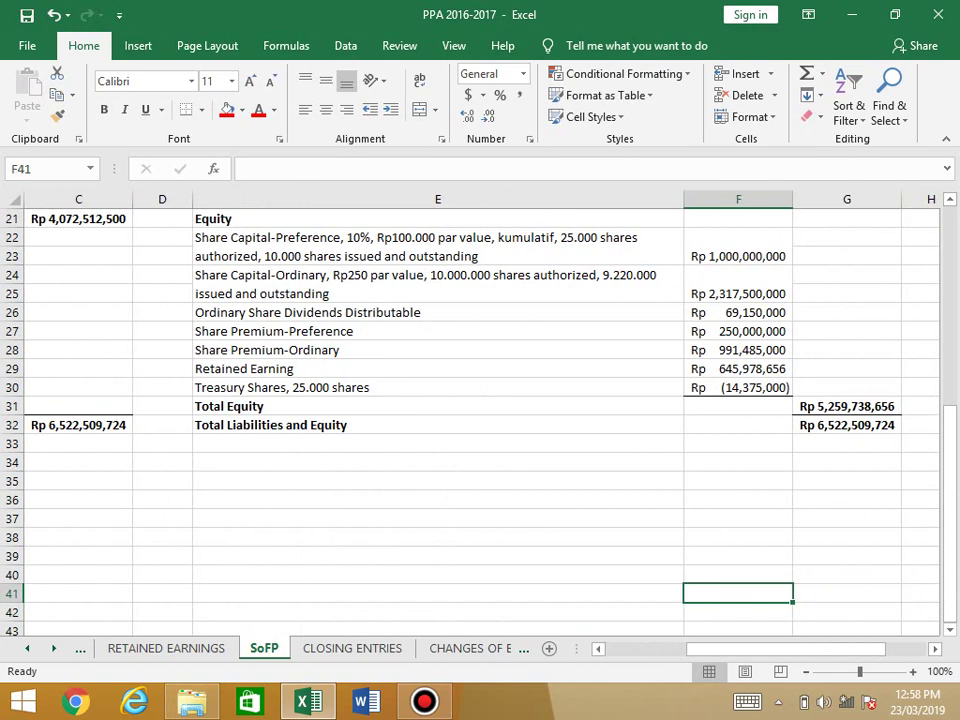
Return to the asset side of the statement and review the current and fixed asset sections
key(Left)
key(Left)
key(Left)
key(Left)
key(Left)
key(Up)
key(Up)
key(Up)
key(Up)
key(Up)
key(Up)
key(Up)
key(Up)
key(Up)
key(Up)
key(Up)
key(Up)
key(Up)
key(Up)
key(Up)
key(Up)
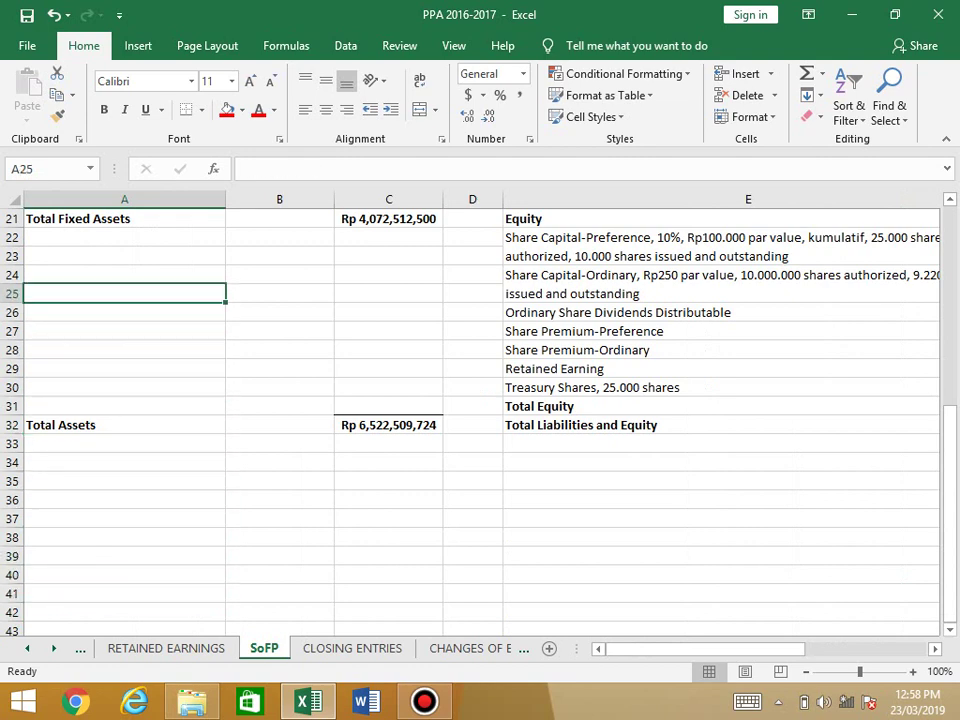
key(Up)
key(Up)
key(Up)
key(Up)
key(Up)
key(Up)
key(Up)
key(Up)
key(Up)
key(Up)
key(Up)
key(Up)
key(Up)
key(Up)
key(Down)
key(Down)
key(Down)
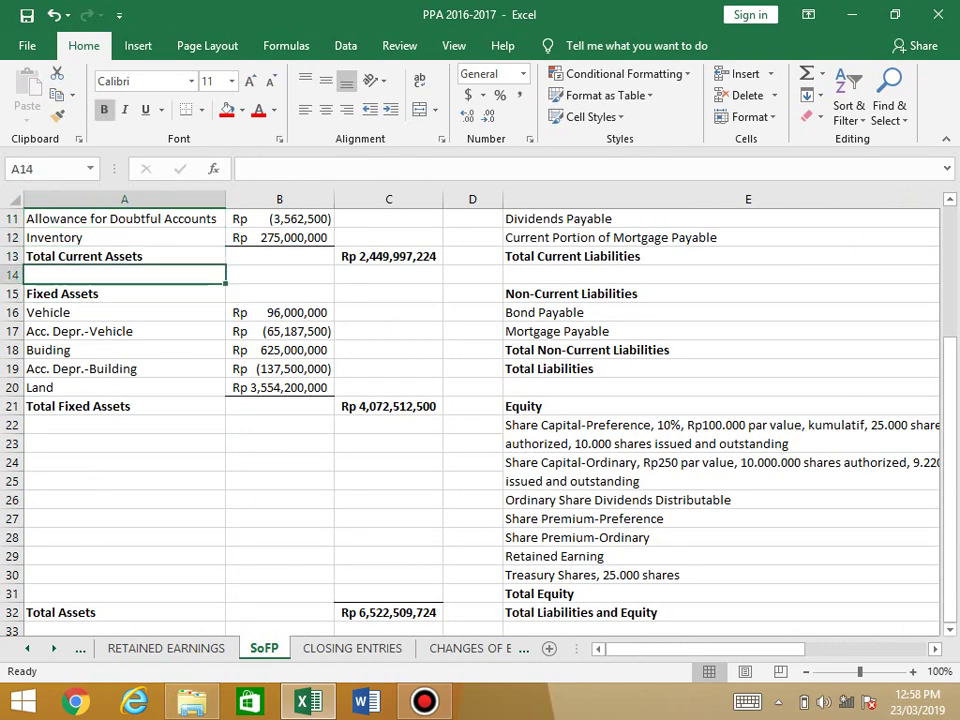
Recheck the current asset lines above Total Current Assets and go to the Fixed Assets heading
key(Up)
key(Up)
key(Up)
key(Up)
key(Up)
key(Down)
key(Down)
key(Down)
key(Down)
key(Down)
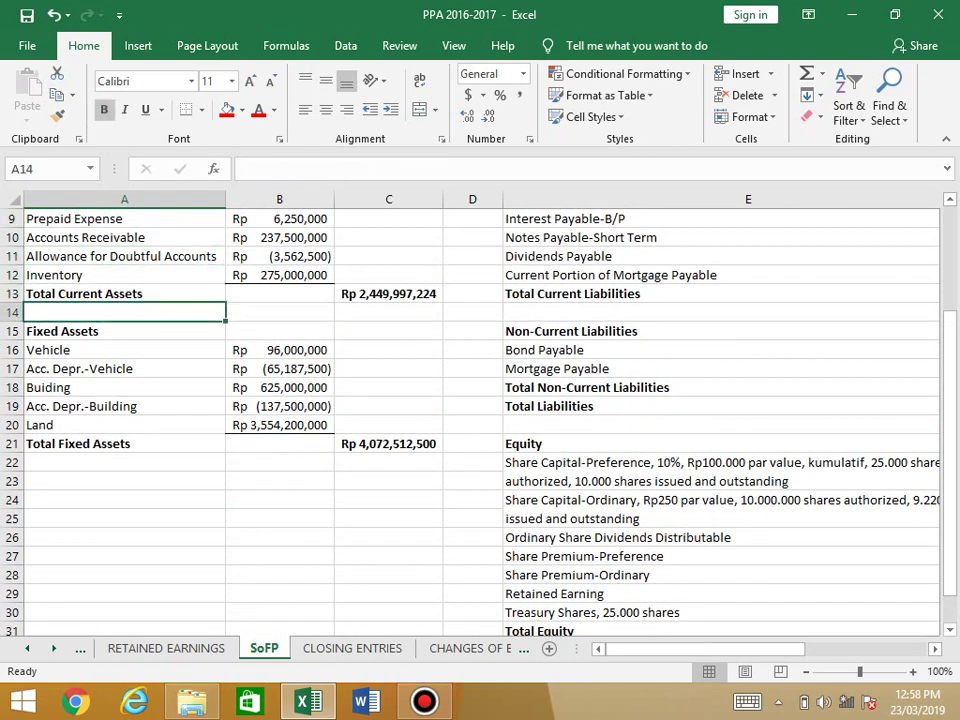
key(Down)
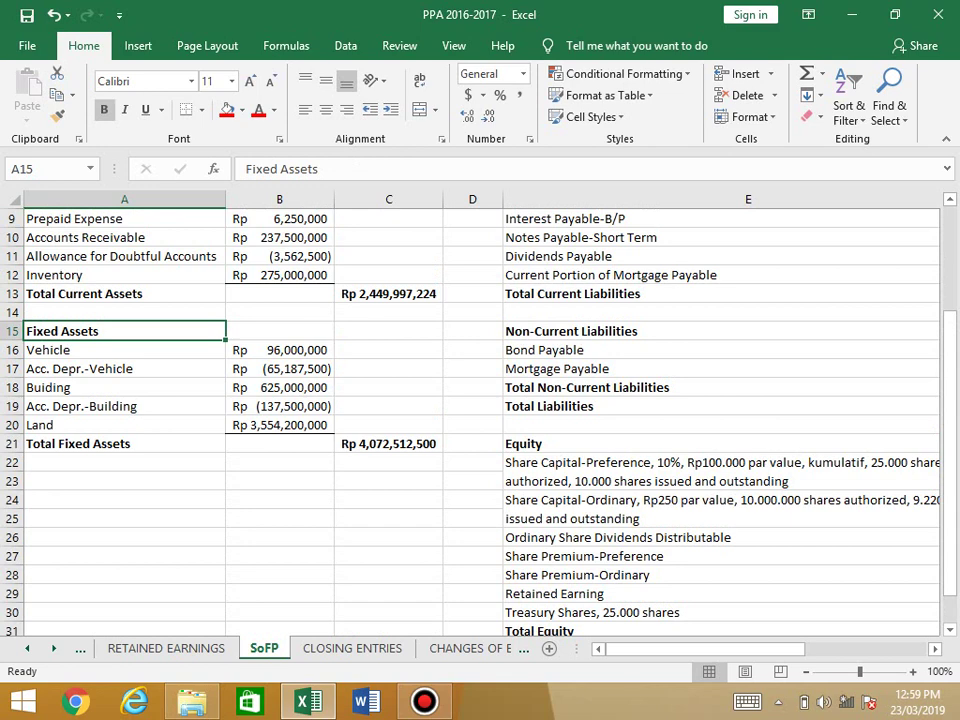
Return to the upper part of the statement and review the current assets from the section heading to Cash on Bank
key(Up)
key(Up)
key(Up)
key(Up)
key(Up)
key(Up)
key(Up)
key(Up)
key(Up)
key(Up)
key(Up)
key(Up)
key(Up)
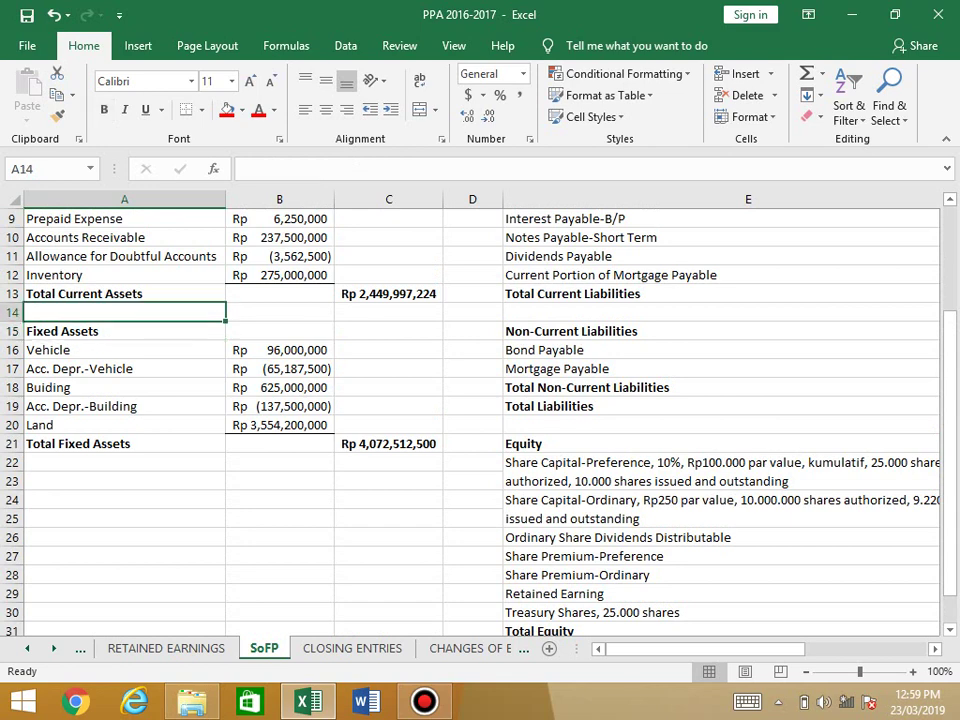
key(Down)
key(Down)
key(Down)
key(Down)
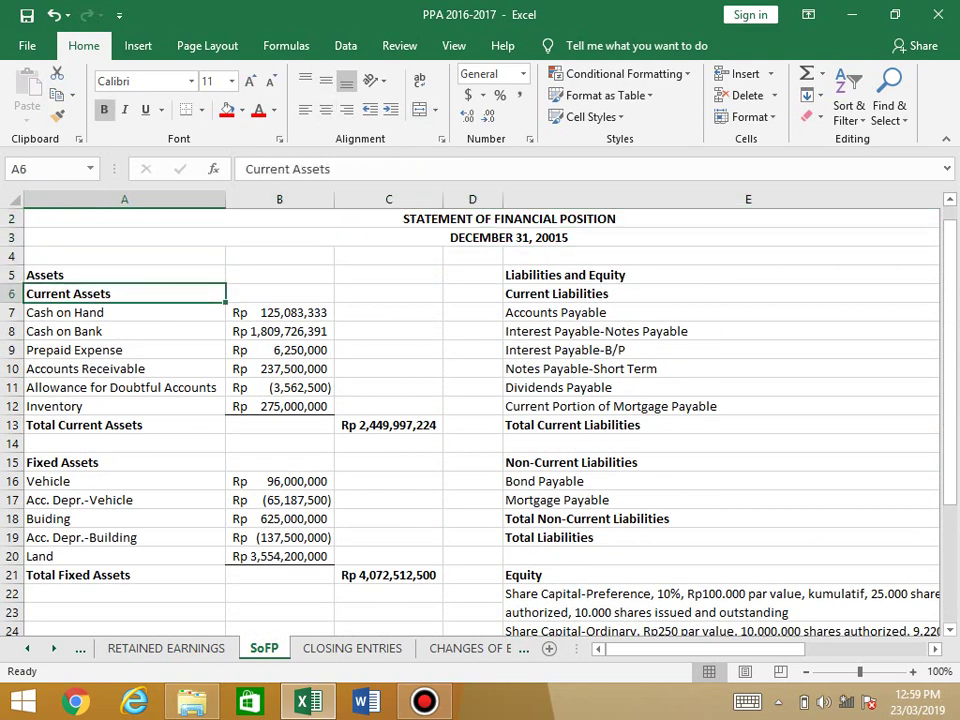
key(Down)
key(Down)
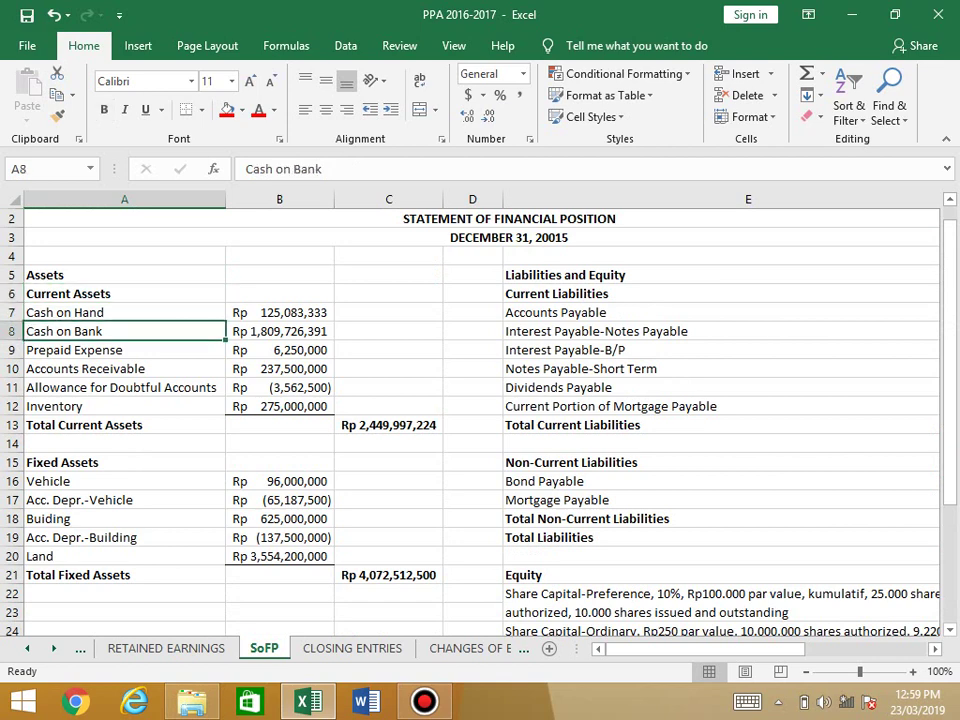
Examine the current liabilities from Interest Payable-B/P down to the Total Current Liabilities amount
key(Down)
key(Right)
key(Right)
key(Right)
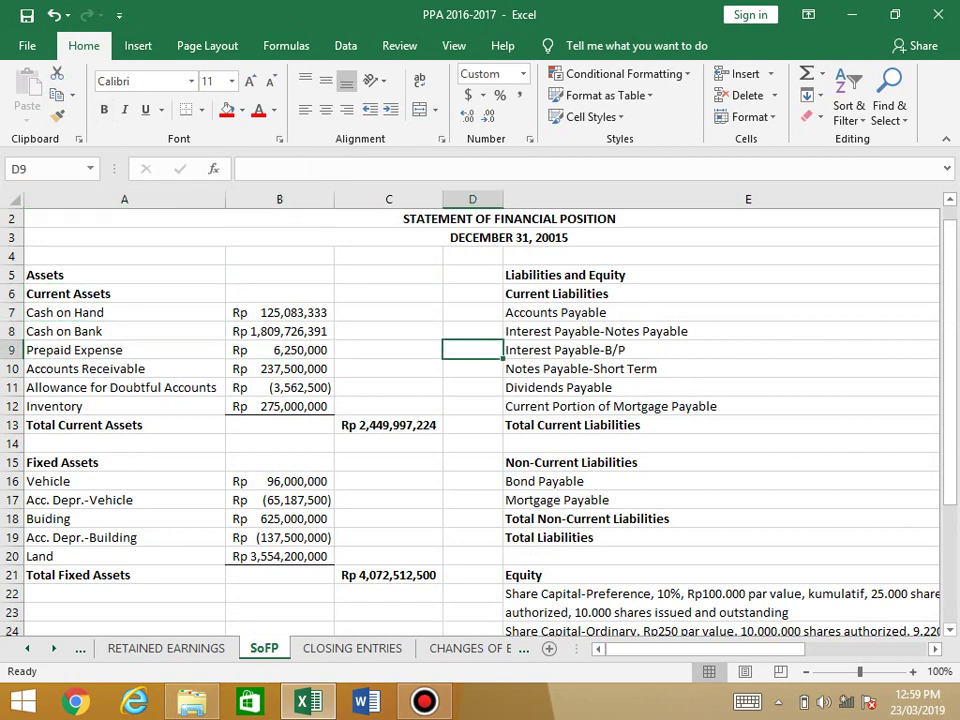
key(Right)
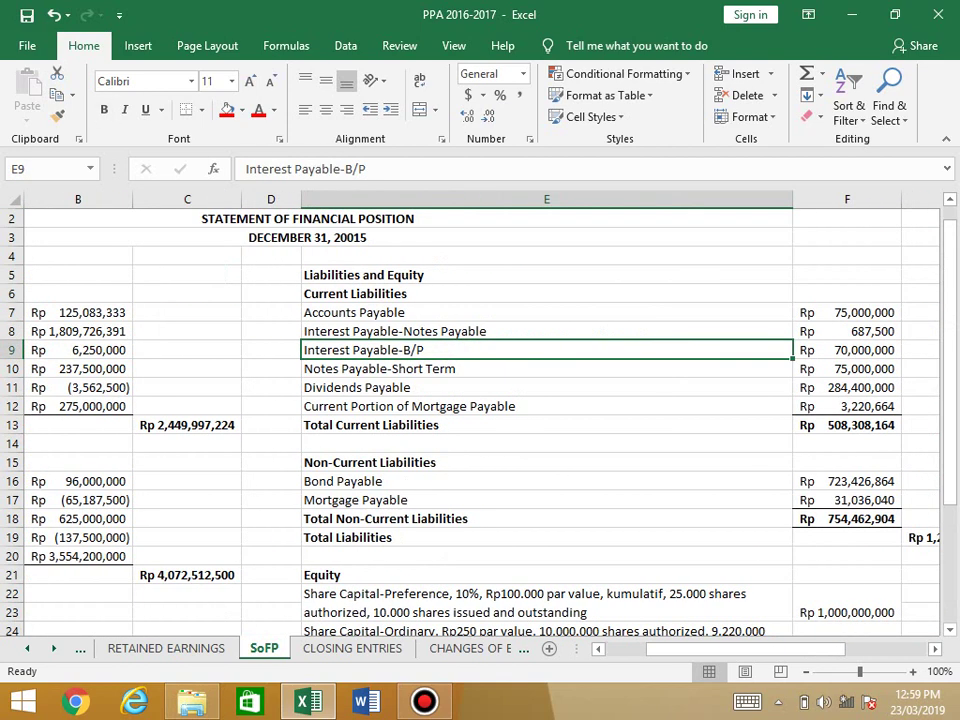
key(Down)
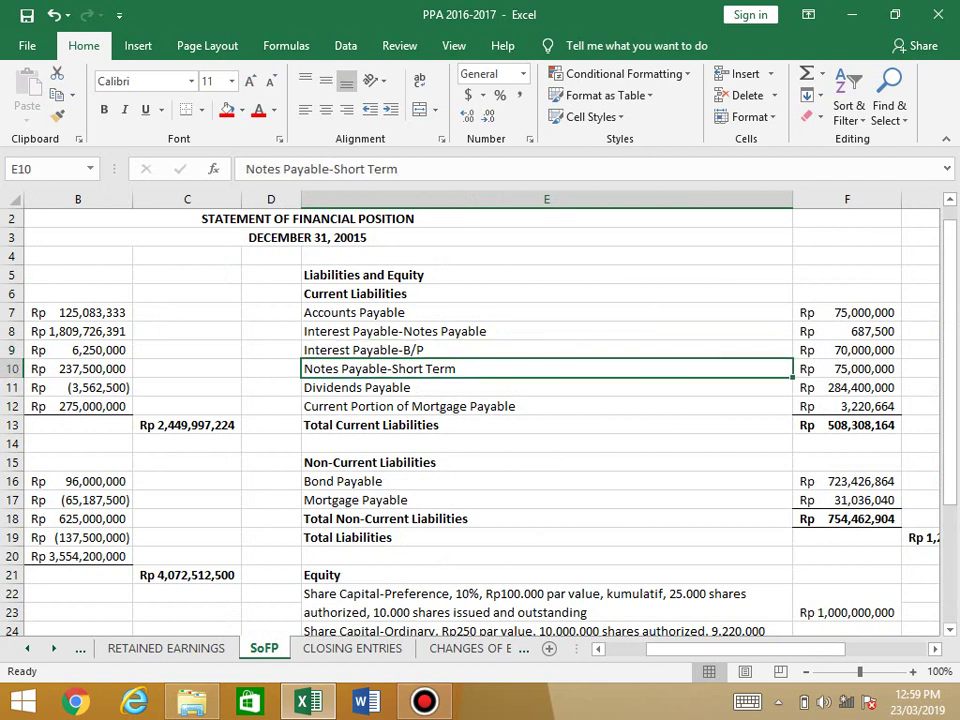
key(Down)
key(Down)
key(Down)
key(Right)
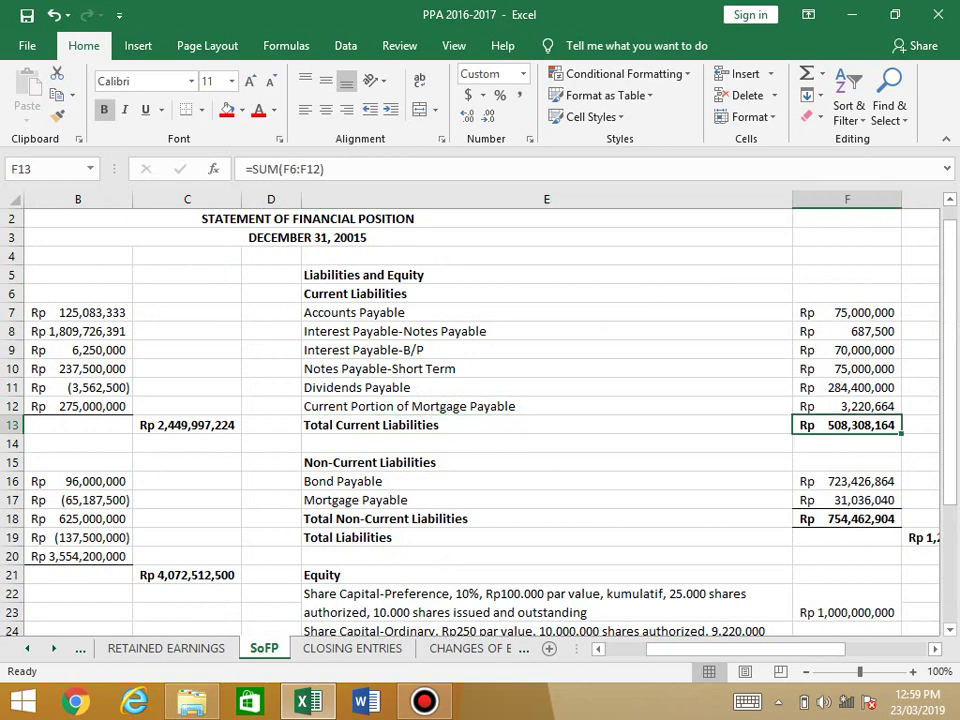
Examine the non-current liabilities amounts and the Total Liabilities formula
key(Right)
key(Left)
key(Down)
key(Down)
key(Down)
key(Down)
key(Down)
key(Down)
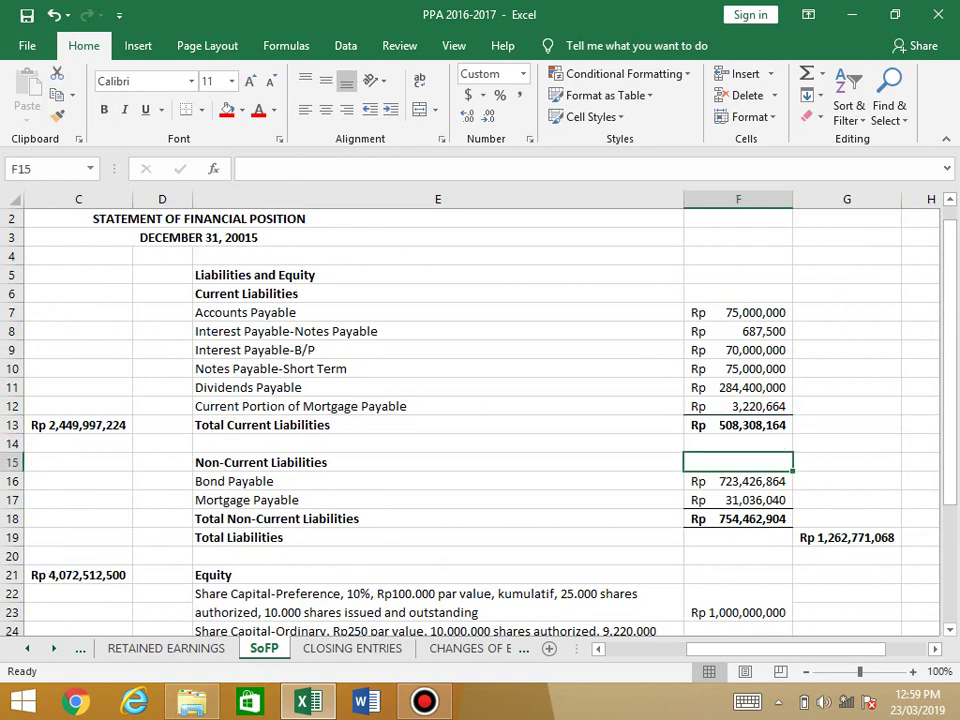
key(Right)
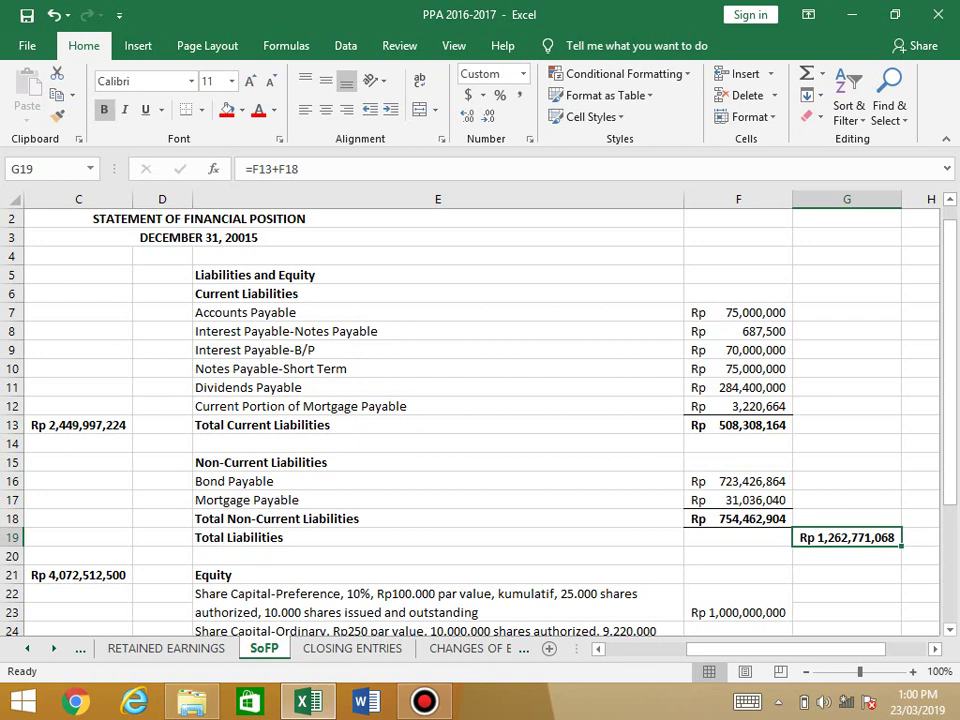
Correct the Share Capital-Ordinary description in the equity section to read 9.270.000 issued and 9.220.000 outstanding
key(Down)
key(Down)
key(Down)
key(Down)
key(Down)
key(Down)
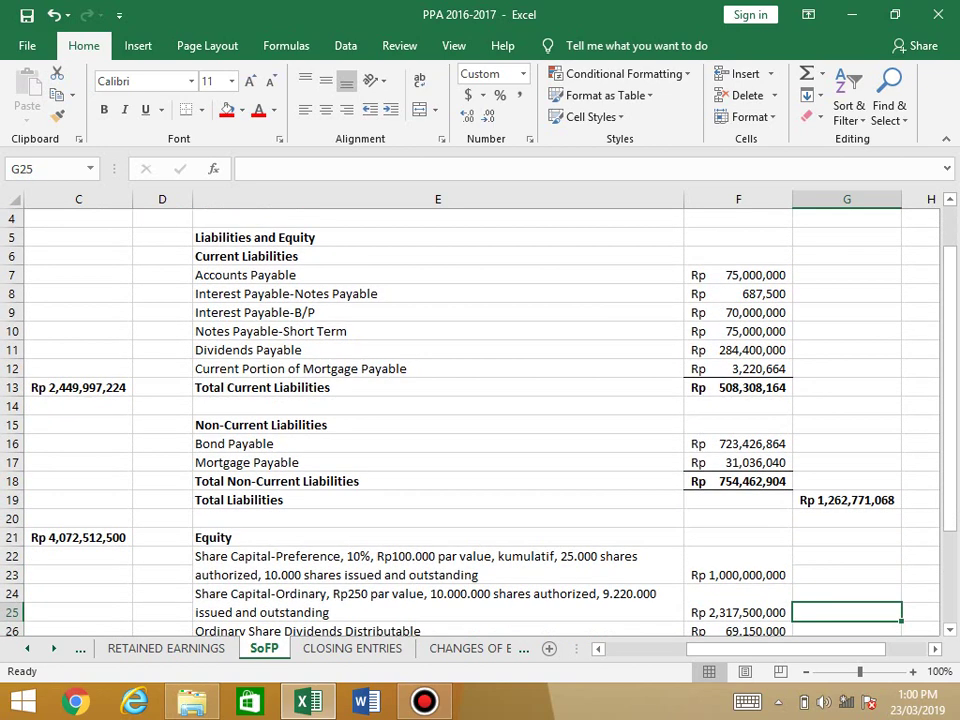
key(Left)
key(Left)
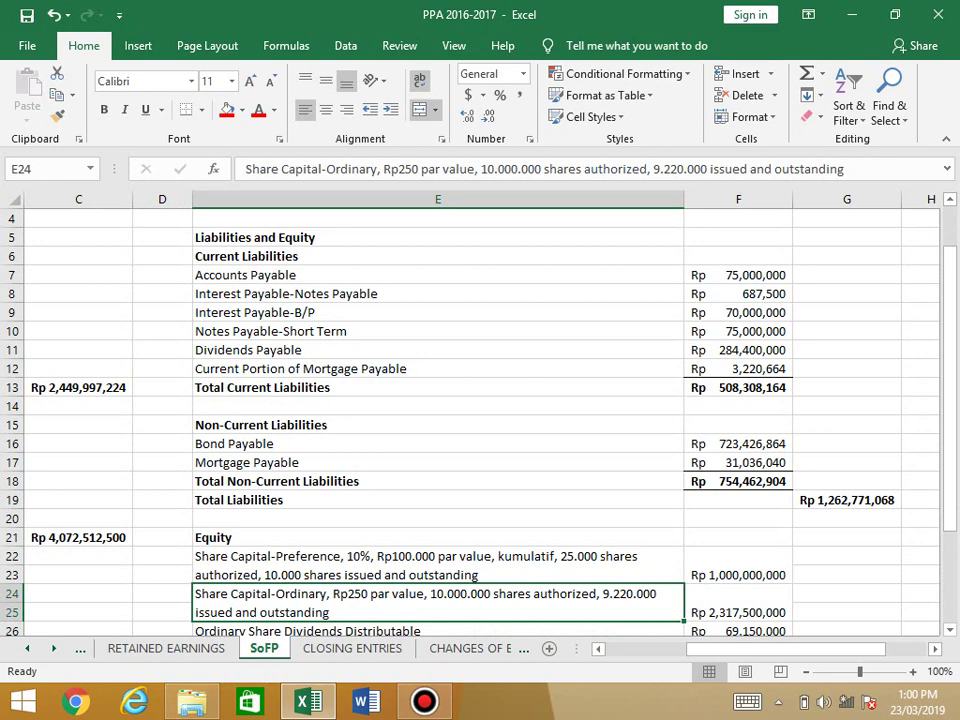
double_click(628, 593)
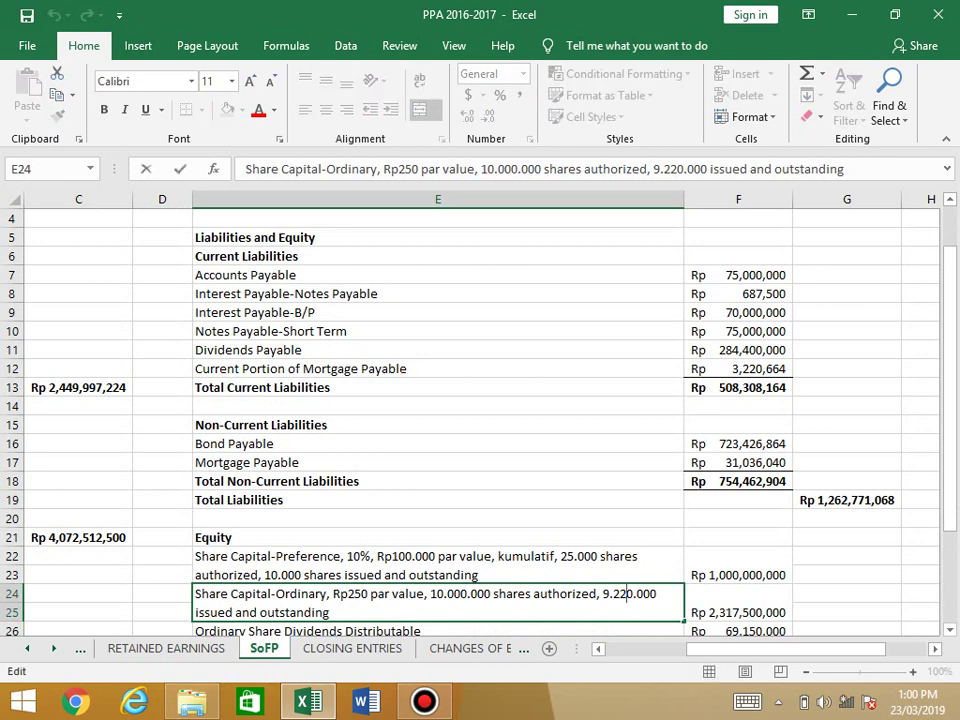
key(BackSpace)
text(7)
click(257, 612)
text(9.2200)
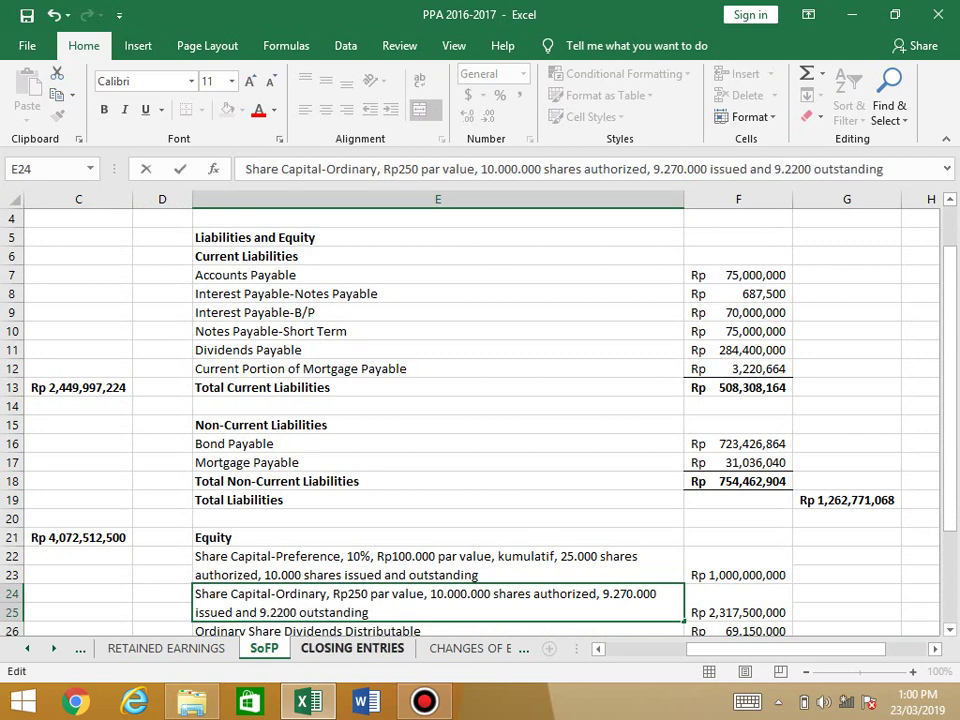
key(BackSpace)
text(.000)
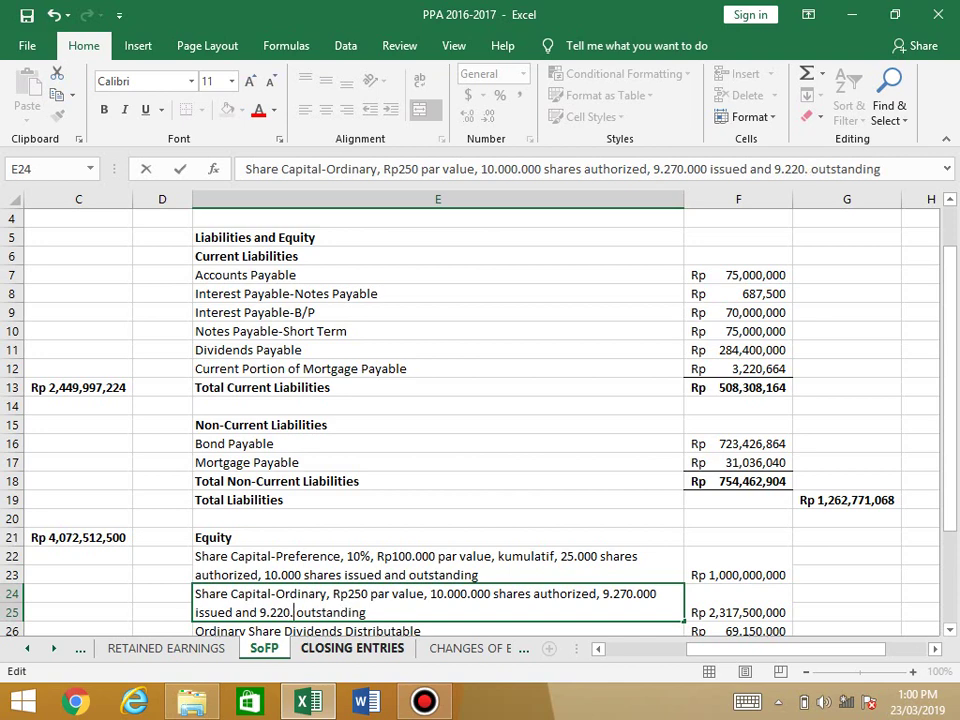
key(Return)
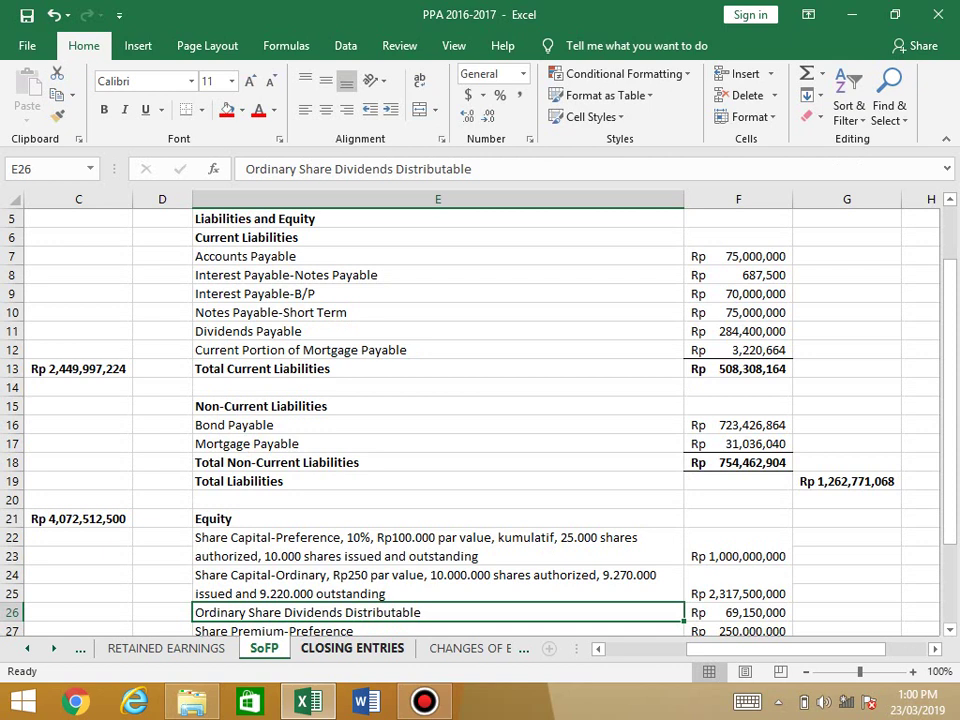
Review the equity lines from Share Premium-Preference down to Total Equity, and return to Retained Earning
scroll(470, 415, down, 1)
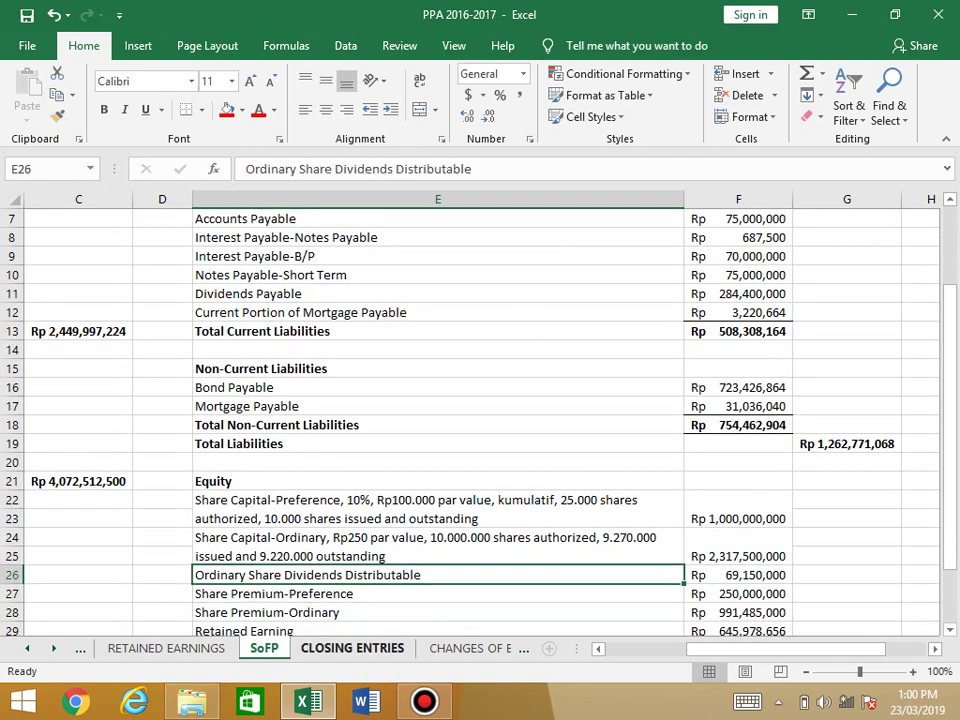
click(437, 593)
click(437, 612)
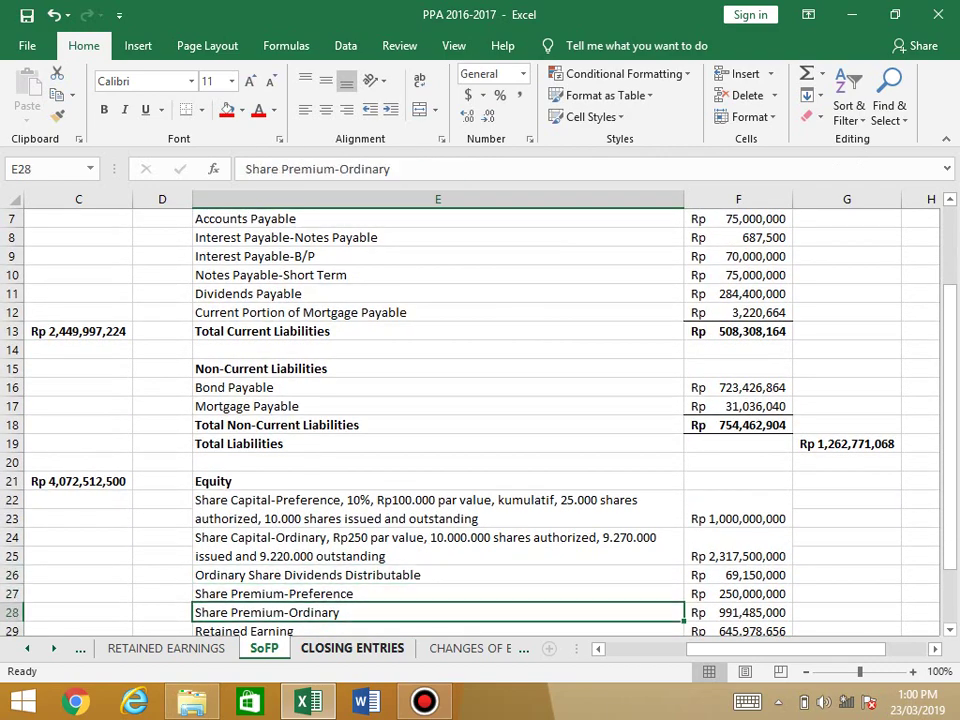
key(Down)
key(Down)
key(Down)
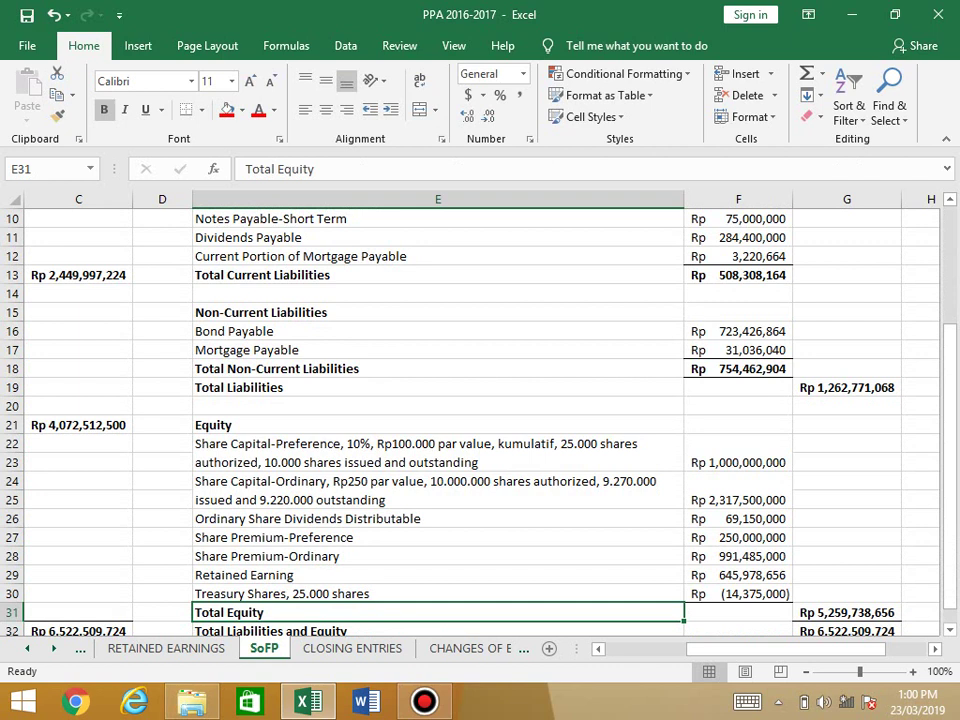
click(162, 612)
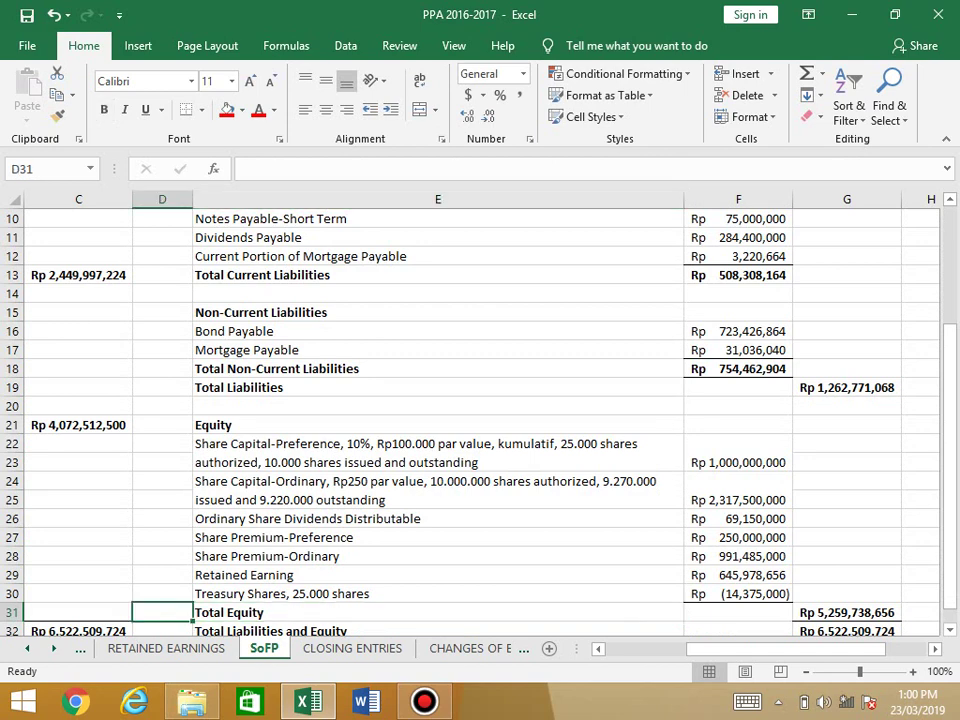
click(437, 575)
Switch to the CHANGES OF EQUITY sheet and check the December 31 balances, ending on Retained Earnings
click(470, 648)
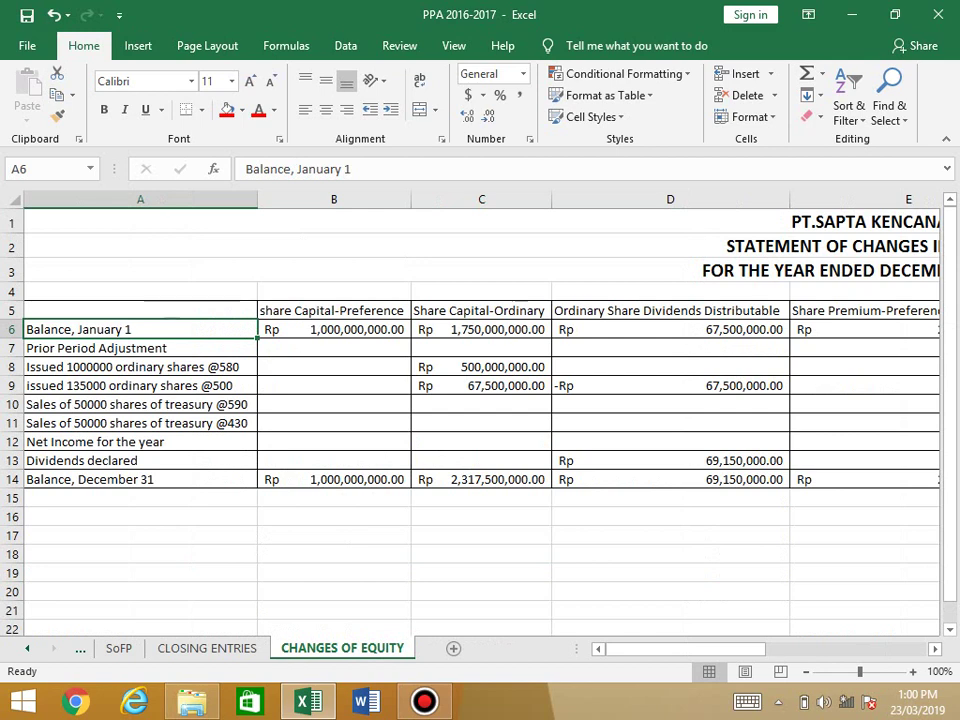
click(670, 479)
key(Right)
key(Right)
key(Right)
key(Right)
key(Right)
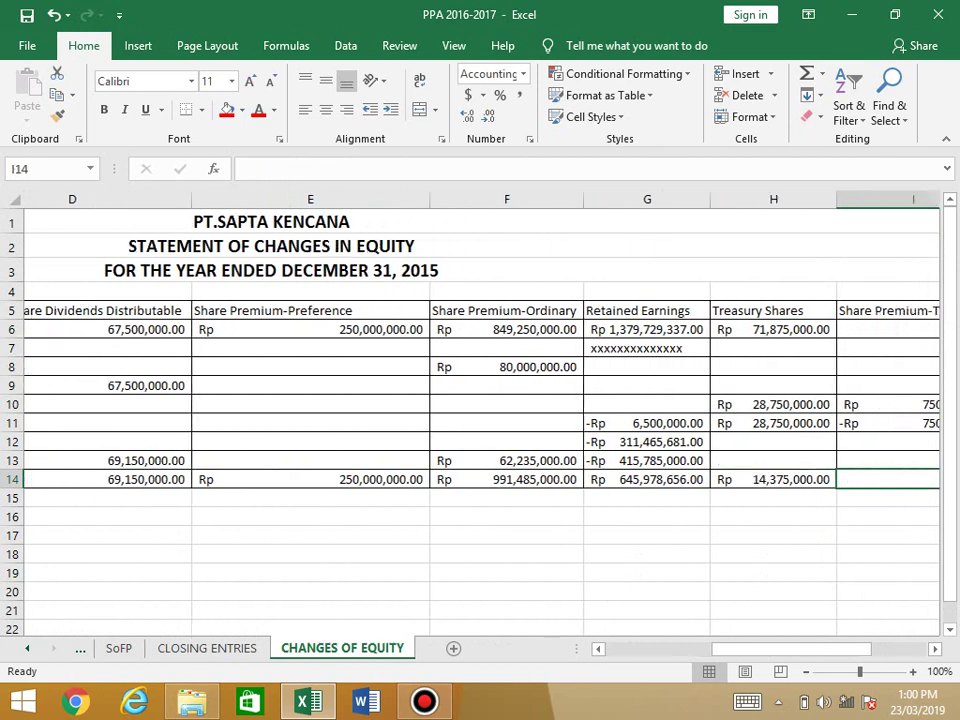
key(Left)
key(Left)
key(Left)
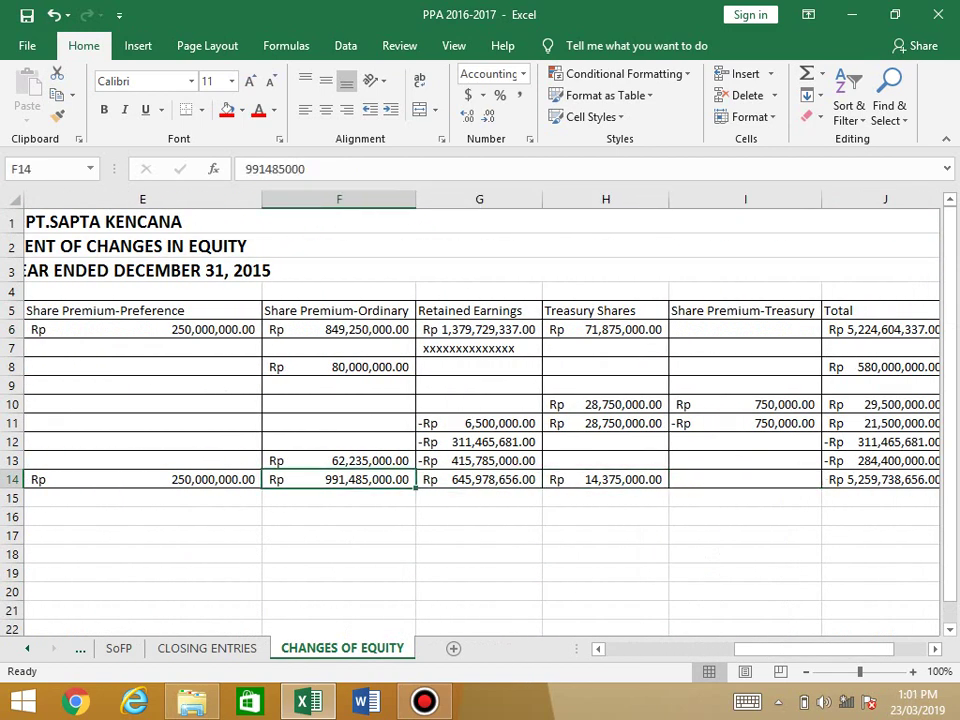
click(479, 479)
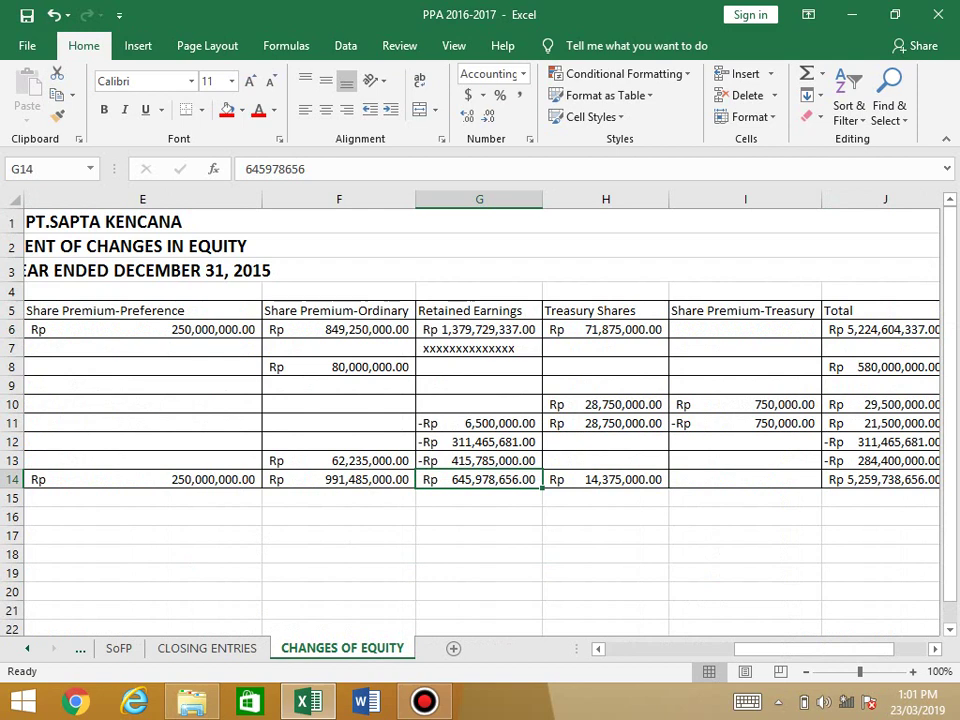
Return to the SoFP sheet and change the Treasury Shares description to 50.000 shares
key(ctrl+Page_Up)
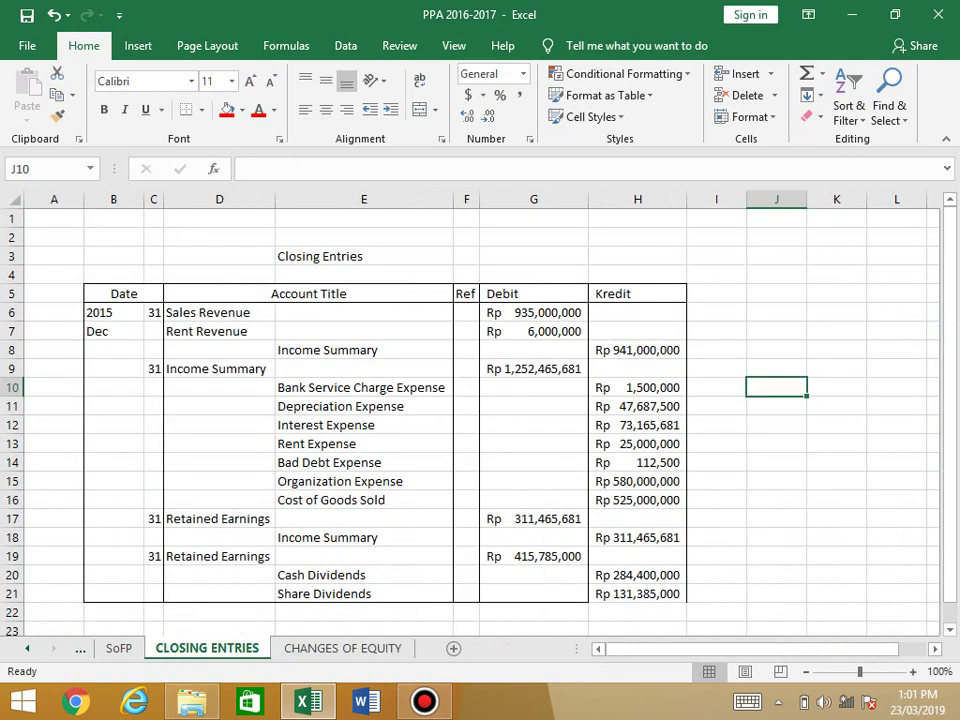
key(ctrl+Page_Up)
key(Down)
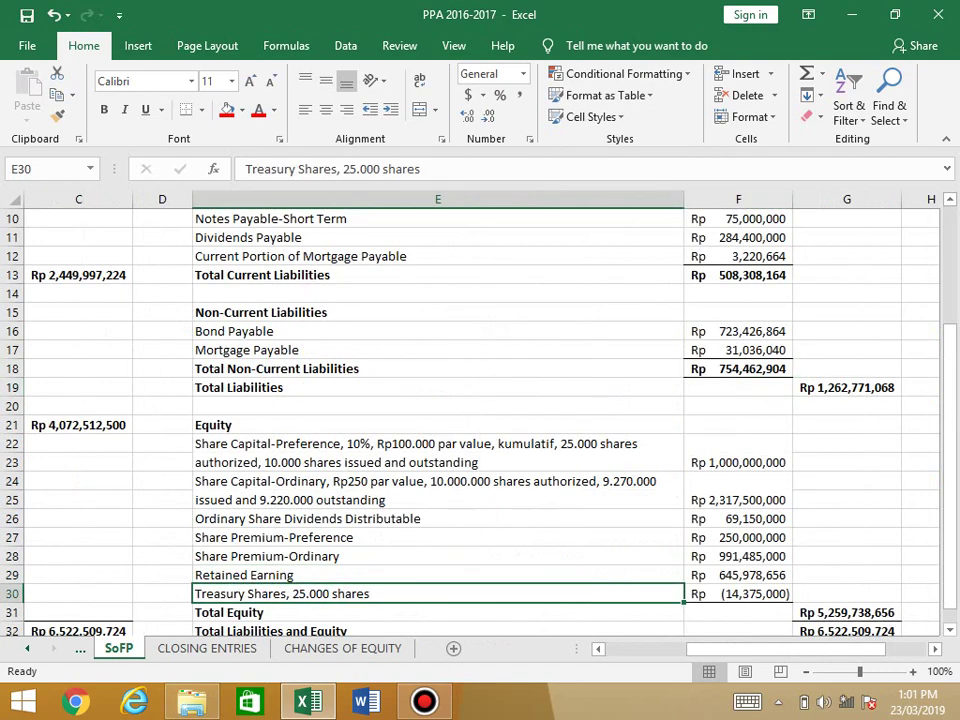
key(Down)
key(Down)
key(Down)
key(Up)
key(Up)
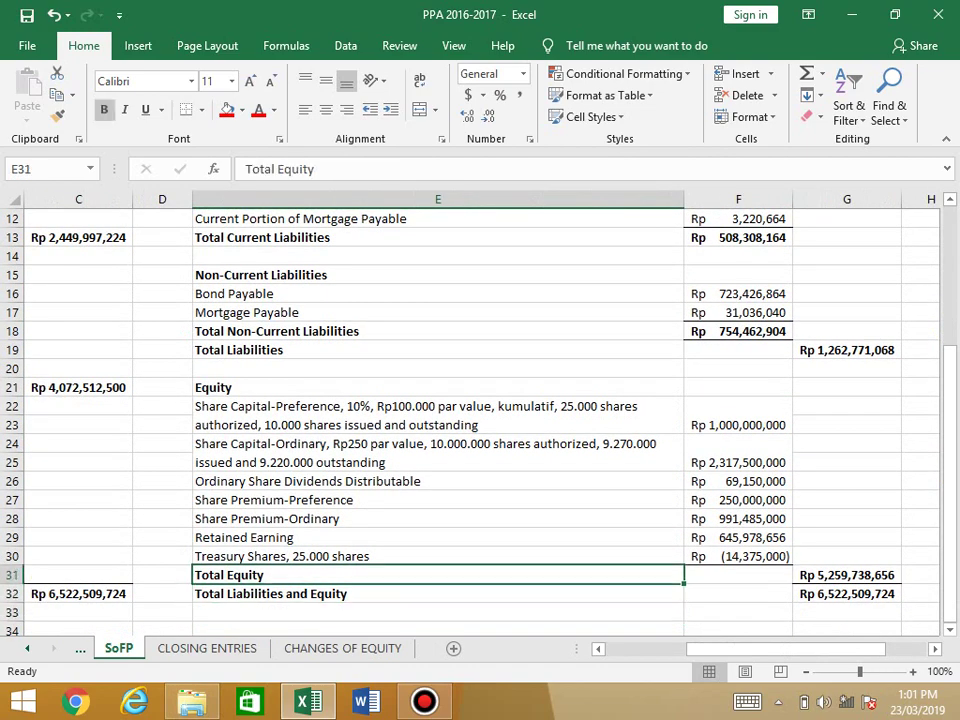
key(Up)
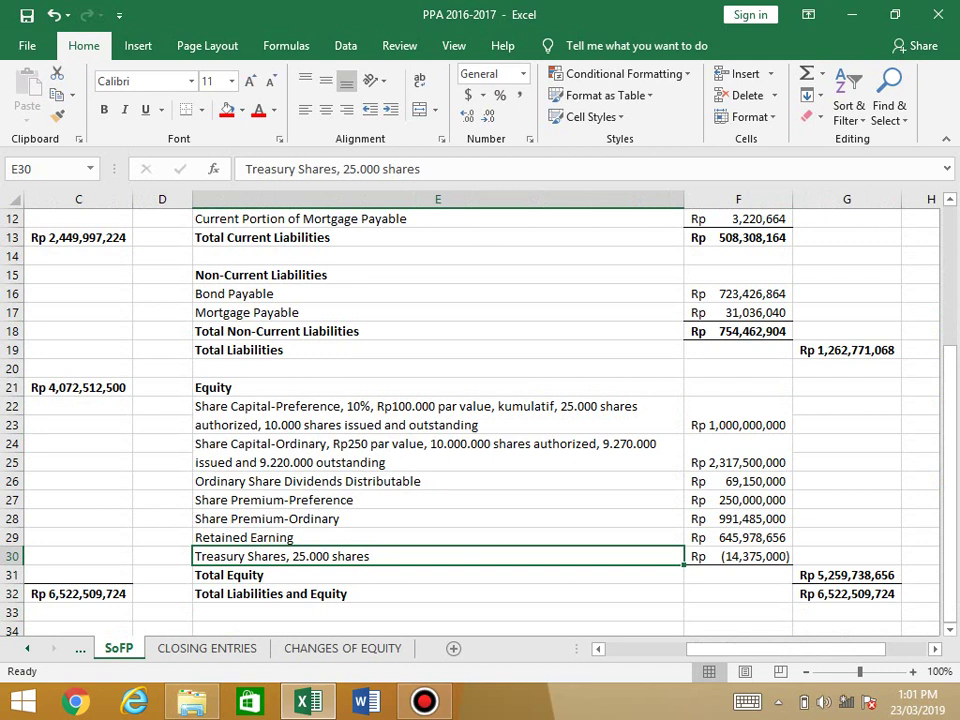
double_click(296, 557)
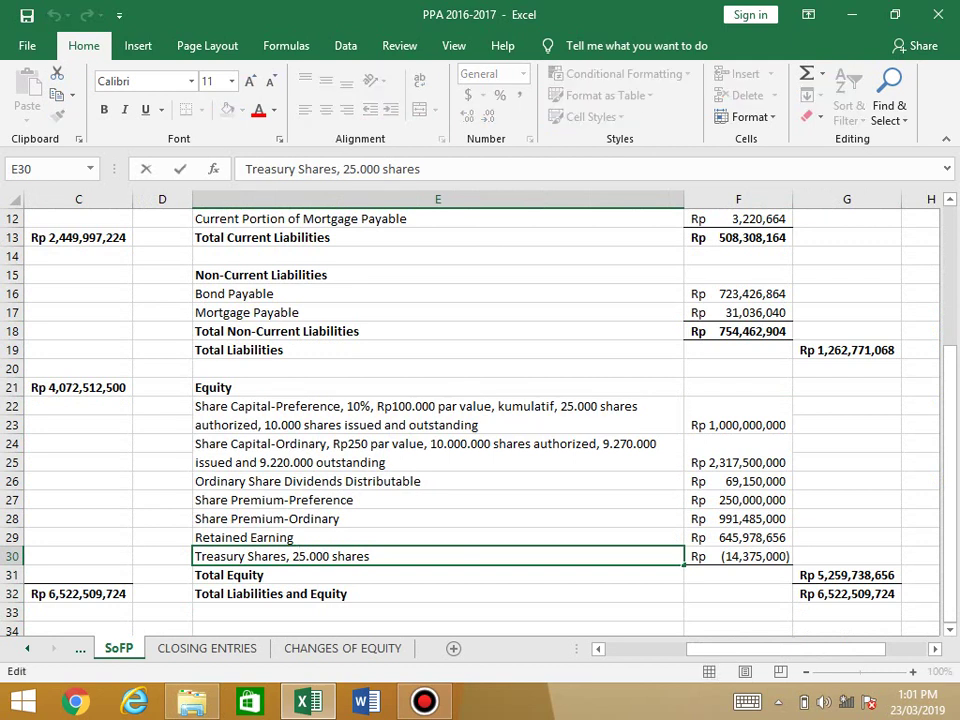
text(50)
key(Return)
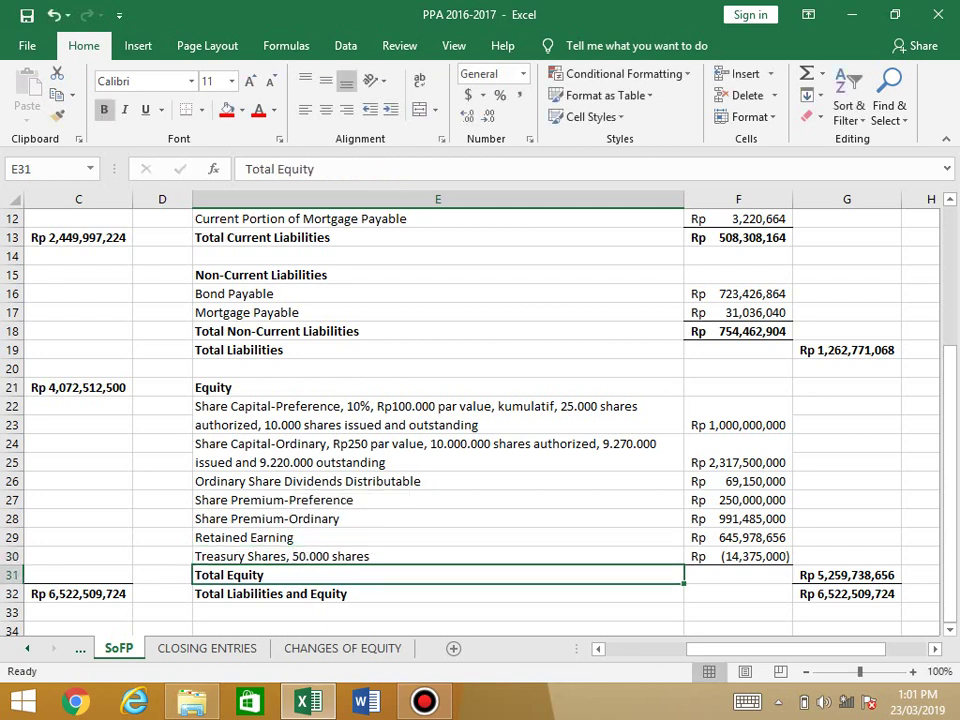
Return to the company name title in the first row of the Statement of Financial Position
key(Left)
key(Down)
key(Down)
key(Down)
key(Left)
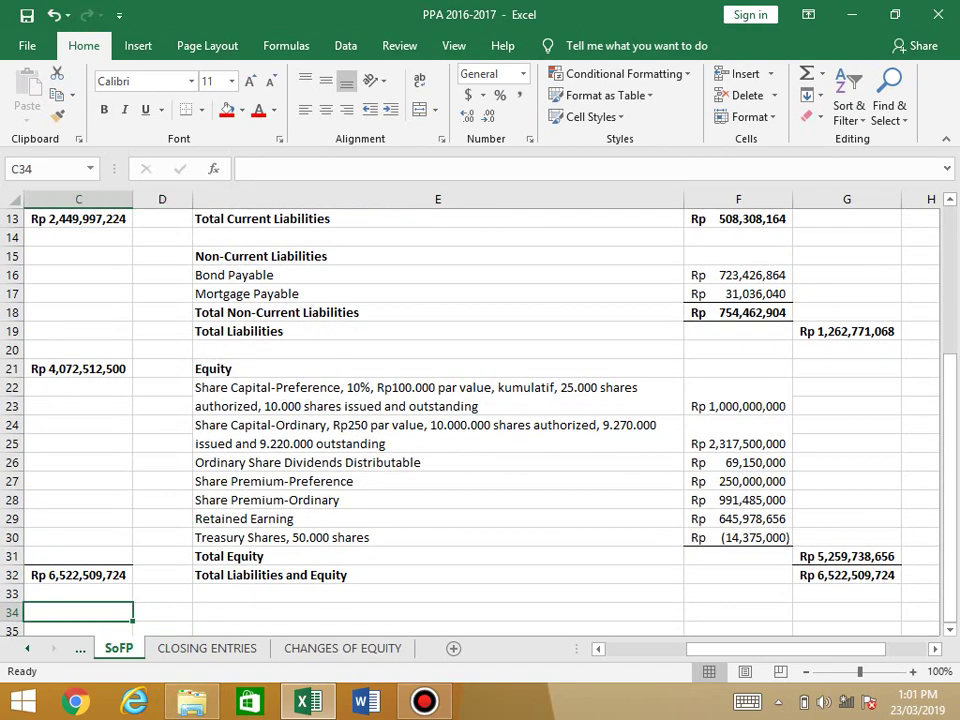
key(Left)
key(Left)
key(Up)
key(Up)
key(Up)
key(Up)
key(Up)
key(Up)
key(Up)
key(Up)
key(Up)
key(Up)
key(Up)
key(Up)
key(Up)
key(Up)
key(Up)
key(Up)
key(Up)
key(Up)
key(Up)
key(Up)
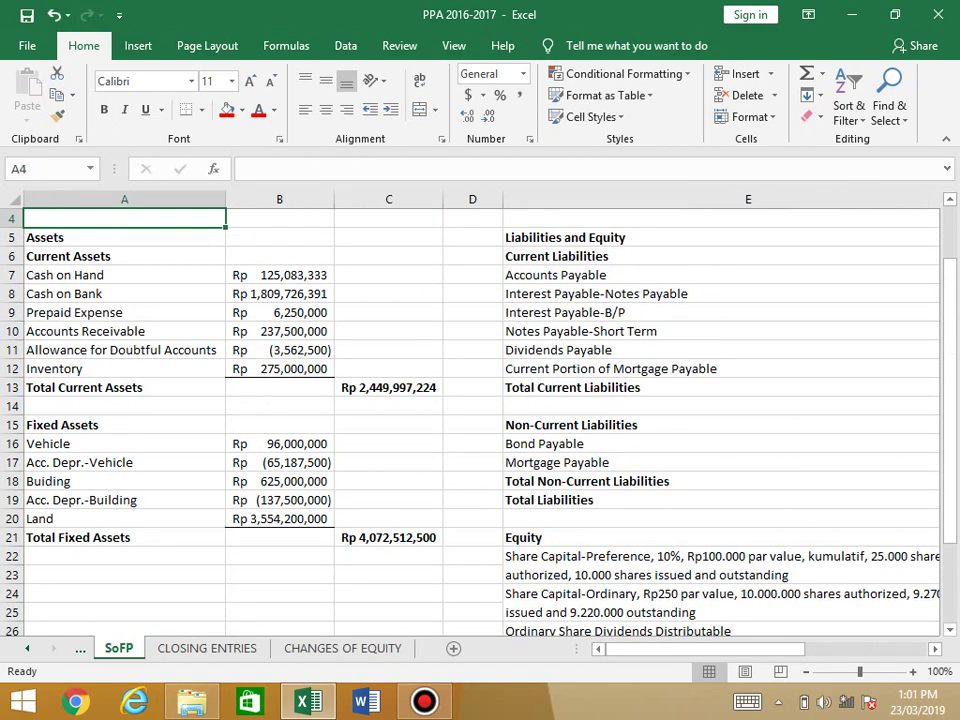
key(Up)
key(Up)
key(Up)
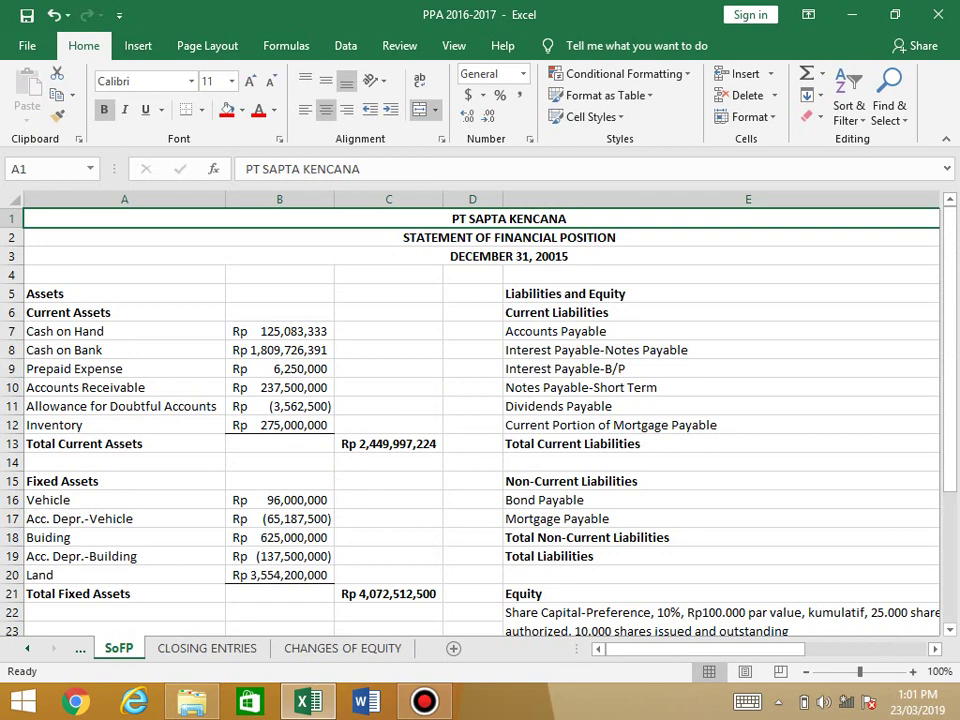
key(alt+Tab)
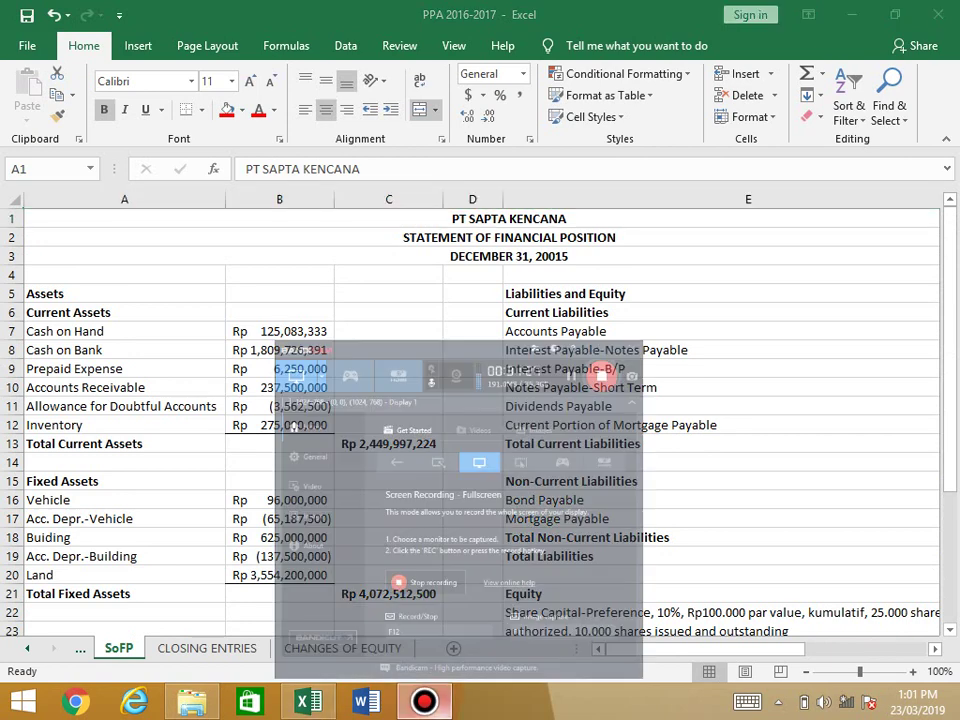